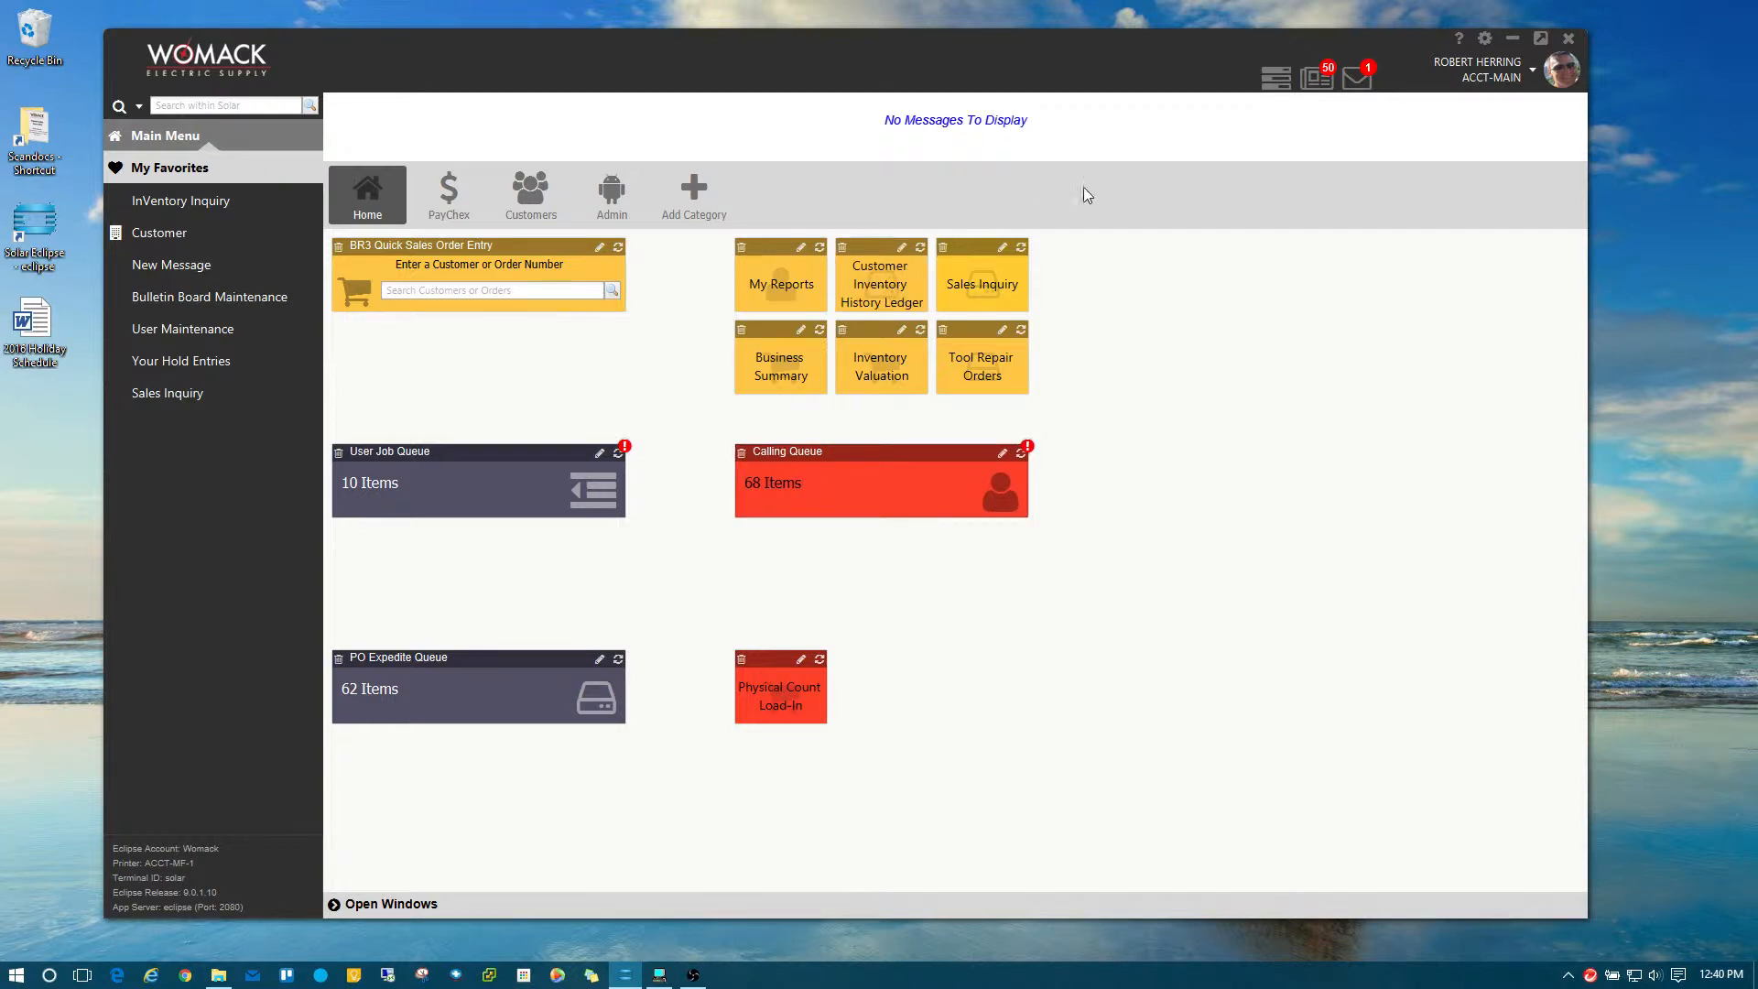
# Open the User Job Queue from the home dashboard to list the nine followup trackers.
pyautogui.click(1275, 79)
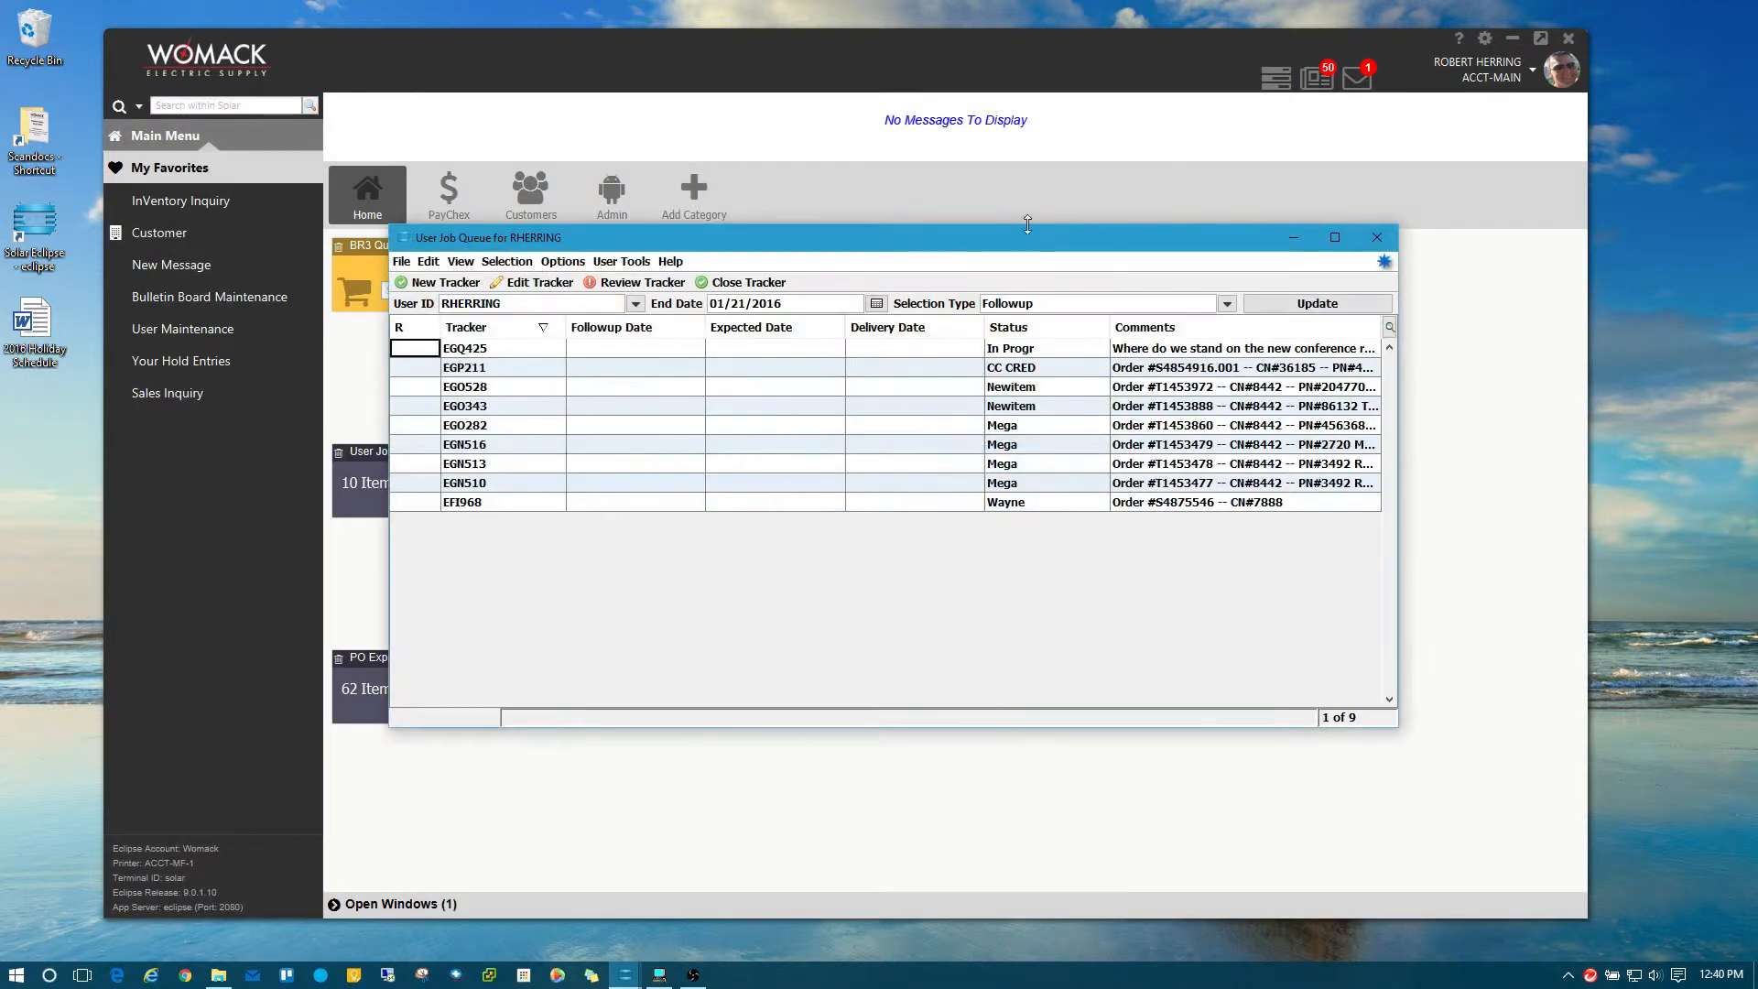
# Move the queue window slightly right and clear tracker EGO528's Newitem status.
pyautogui.moveTo(1011, 238); pyautogui.dragTo(1049, 239)
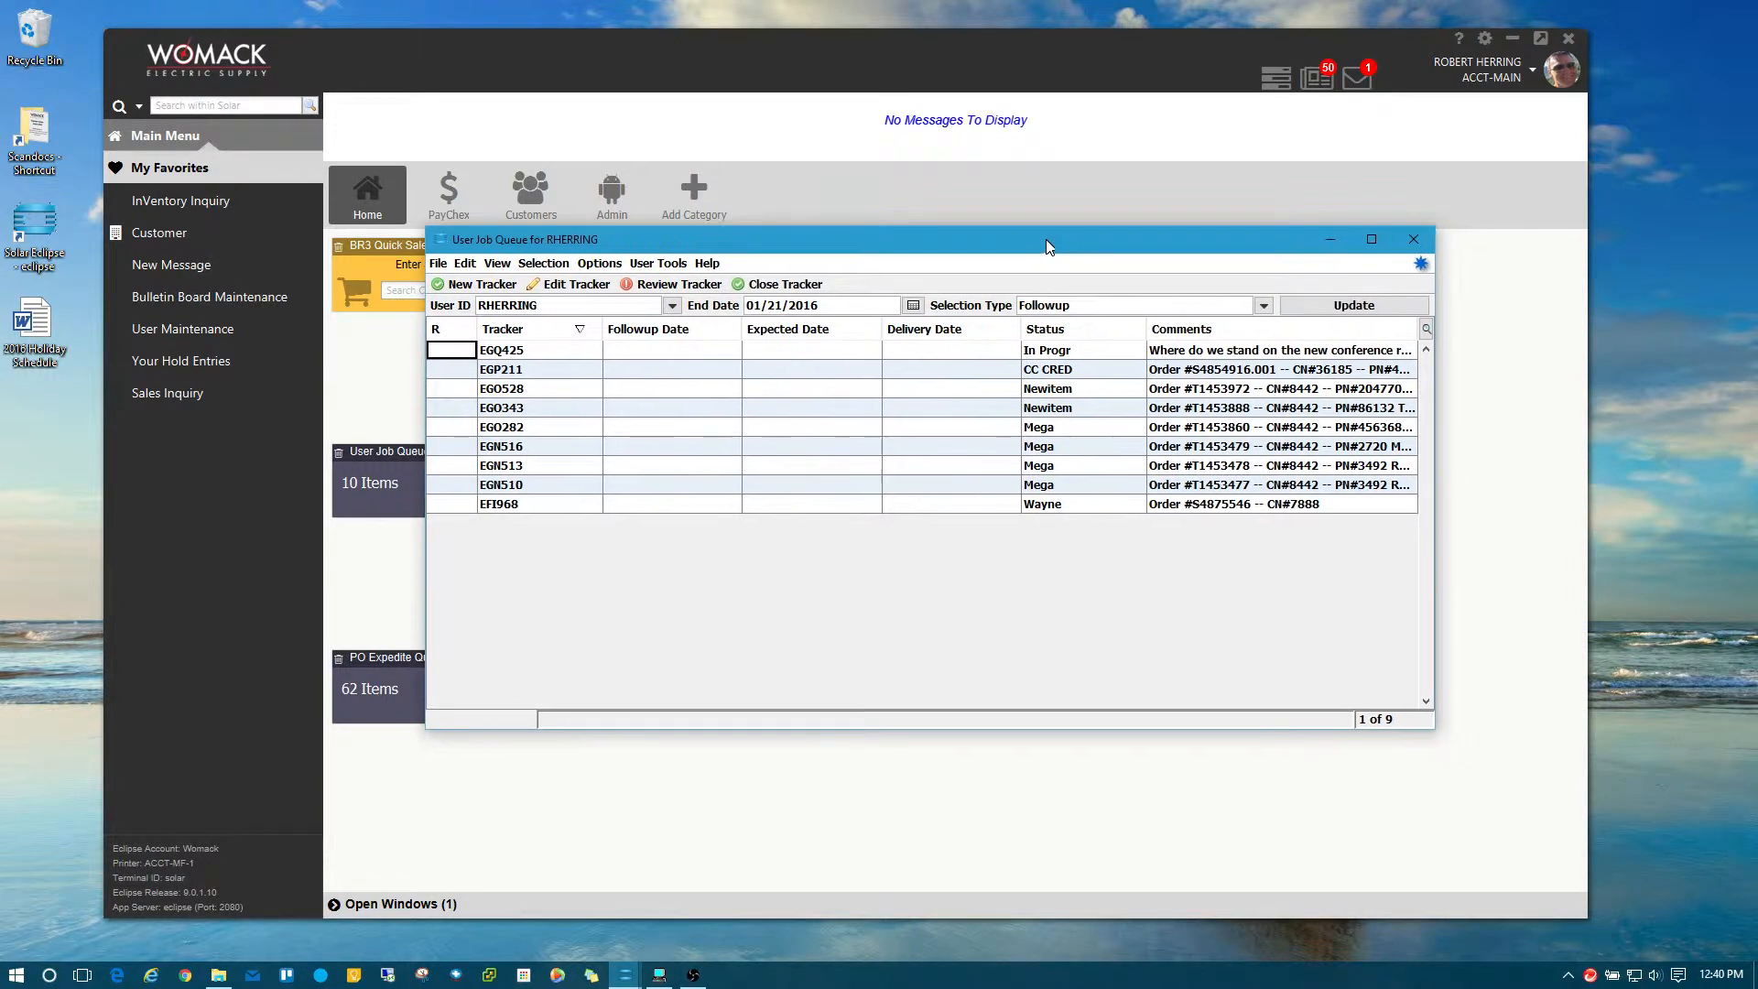
pyautogui.click(1086, 392)
pyautogui.press('Delete')
# Set EGO528's status to Mega and change EGQ425's status from In Progr to Projctor.
pyautogui.write('Mega')
pyautogui.press('Return')
pyautogui.click(1069, 354)
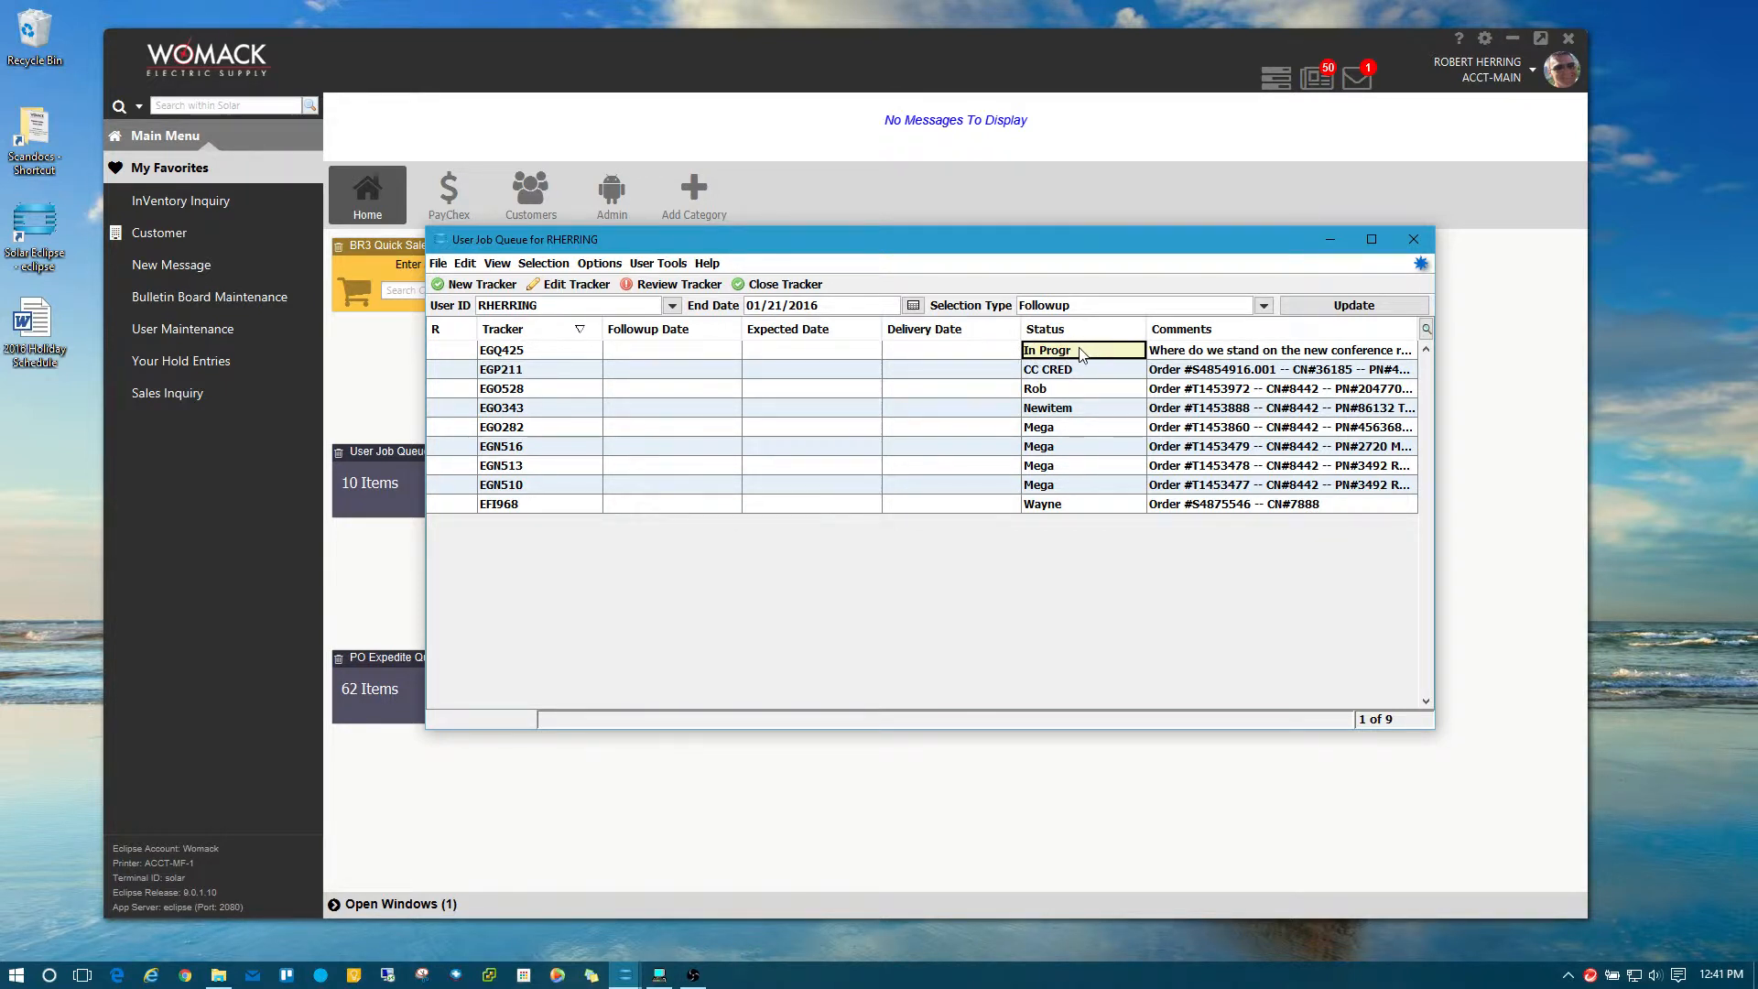
pyautogui.click(1080, 350)
pyautogui.tripleClick(1081, 350)
pyautogui.press('BackSpace')
pyautogui.write('Projctor')
pyautogui.press('Return')
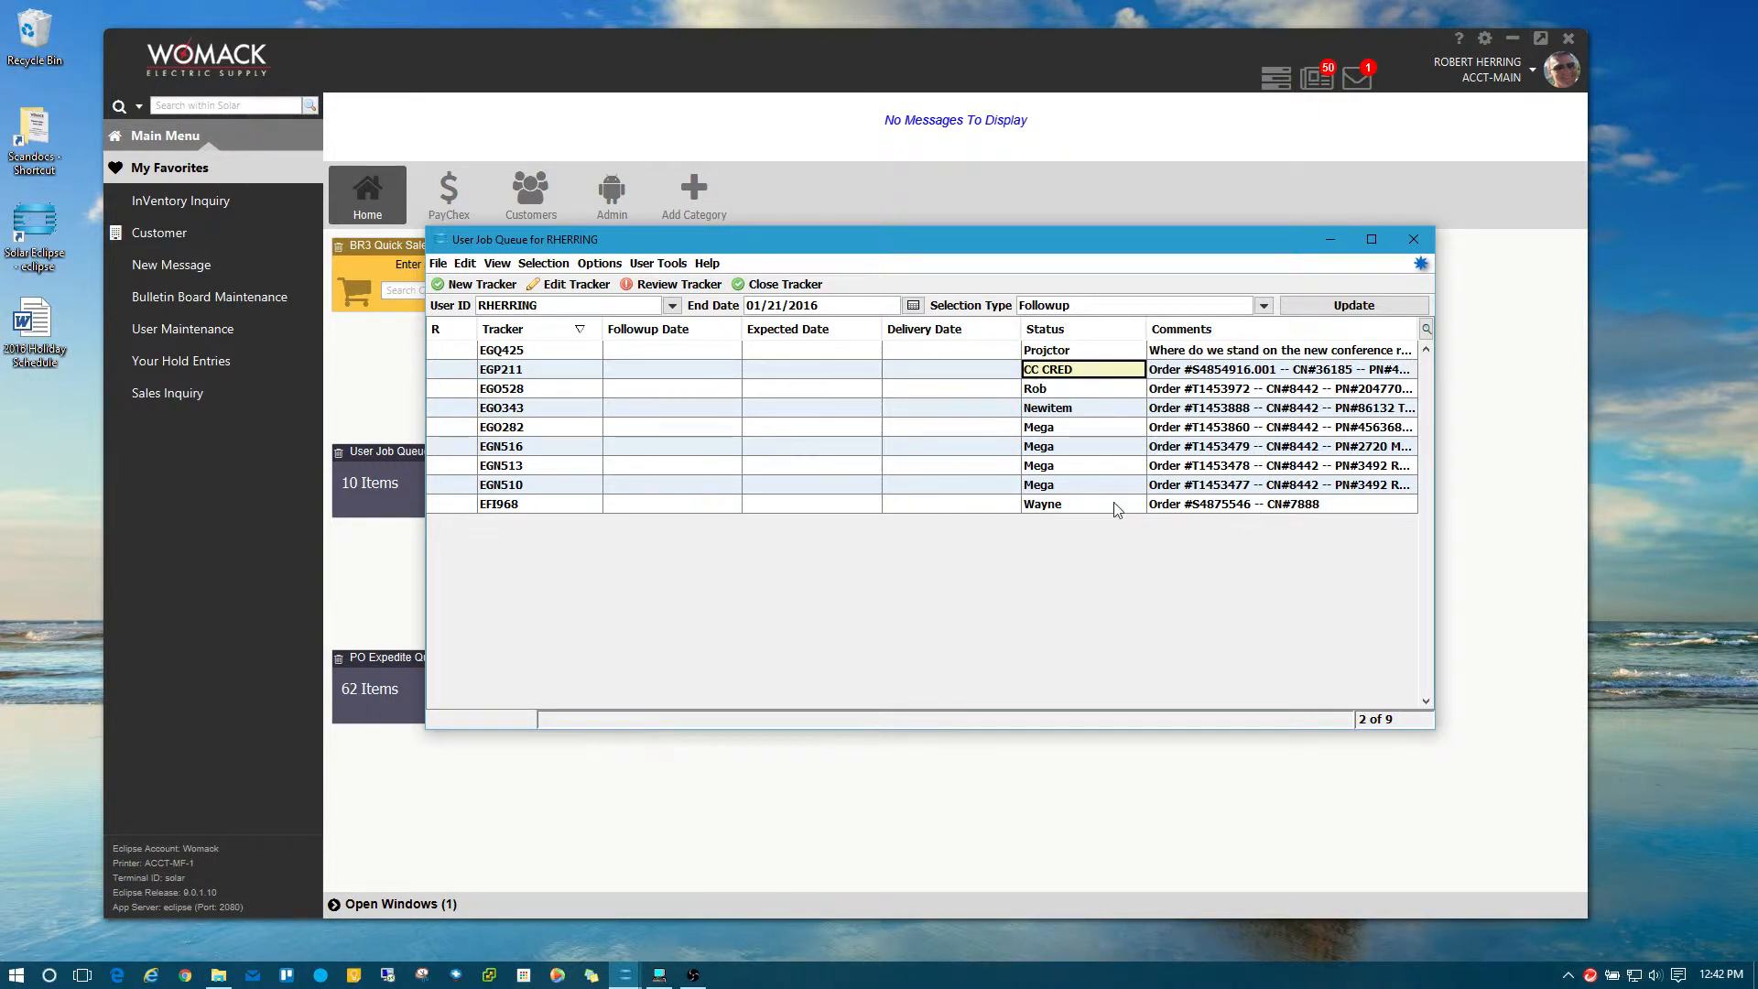
pyautogui.doubleClick(1093, 392)
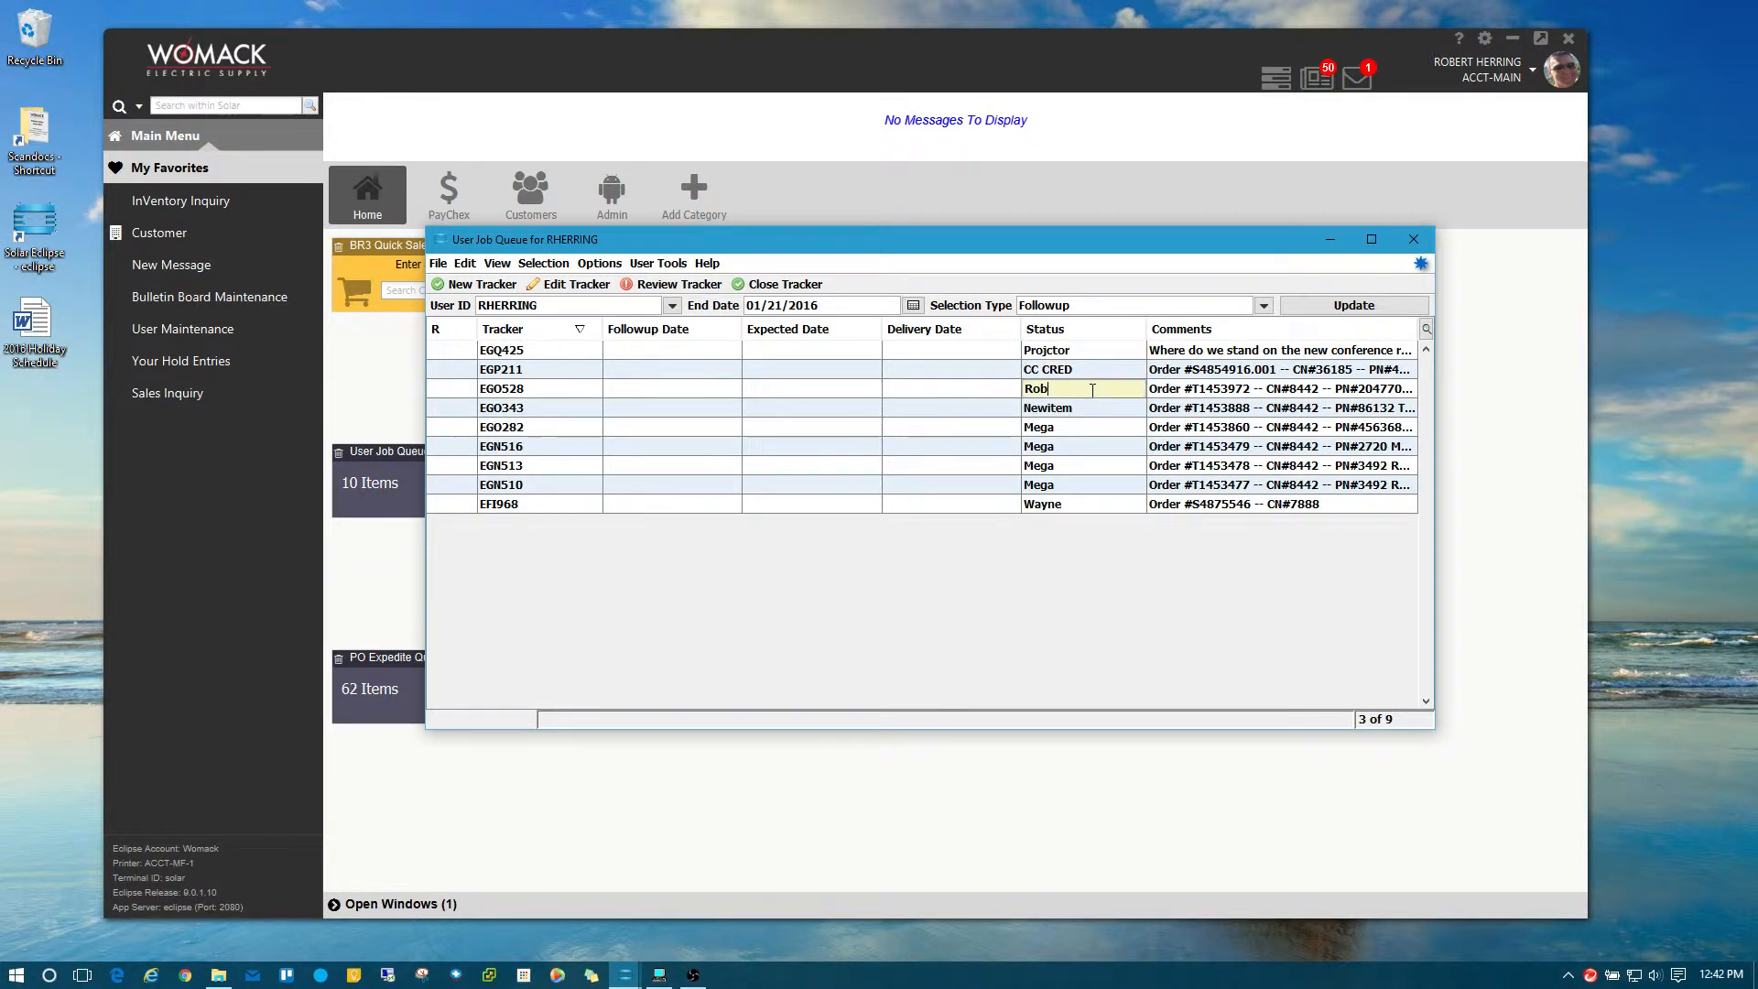
pyautogui.click(506, 374)
pyautogui.doubleClick(503, 390)
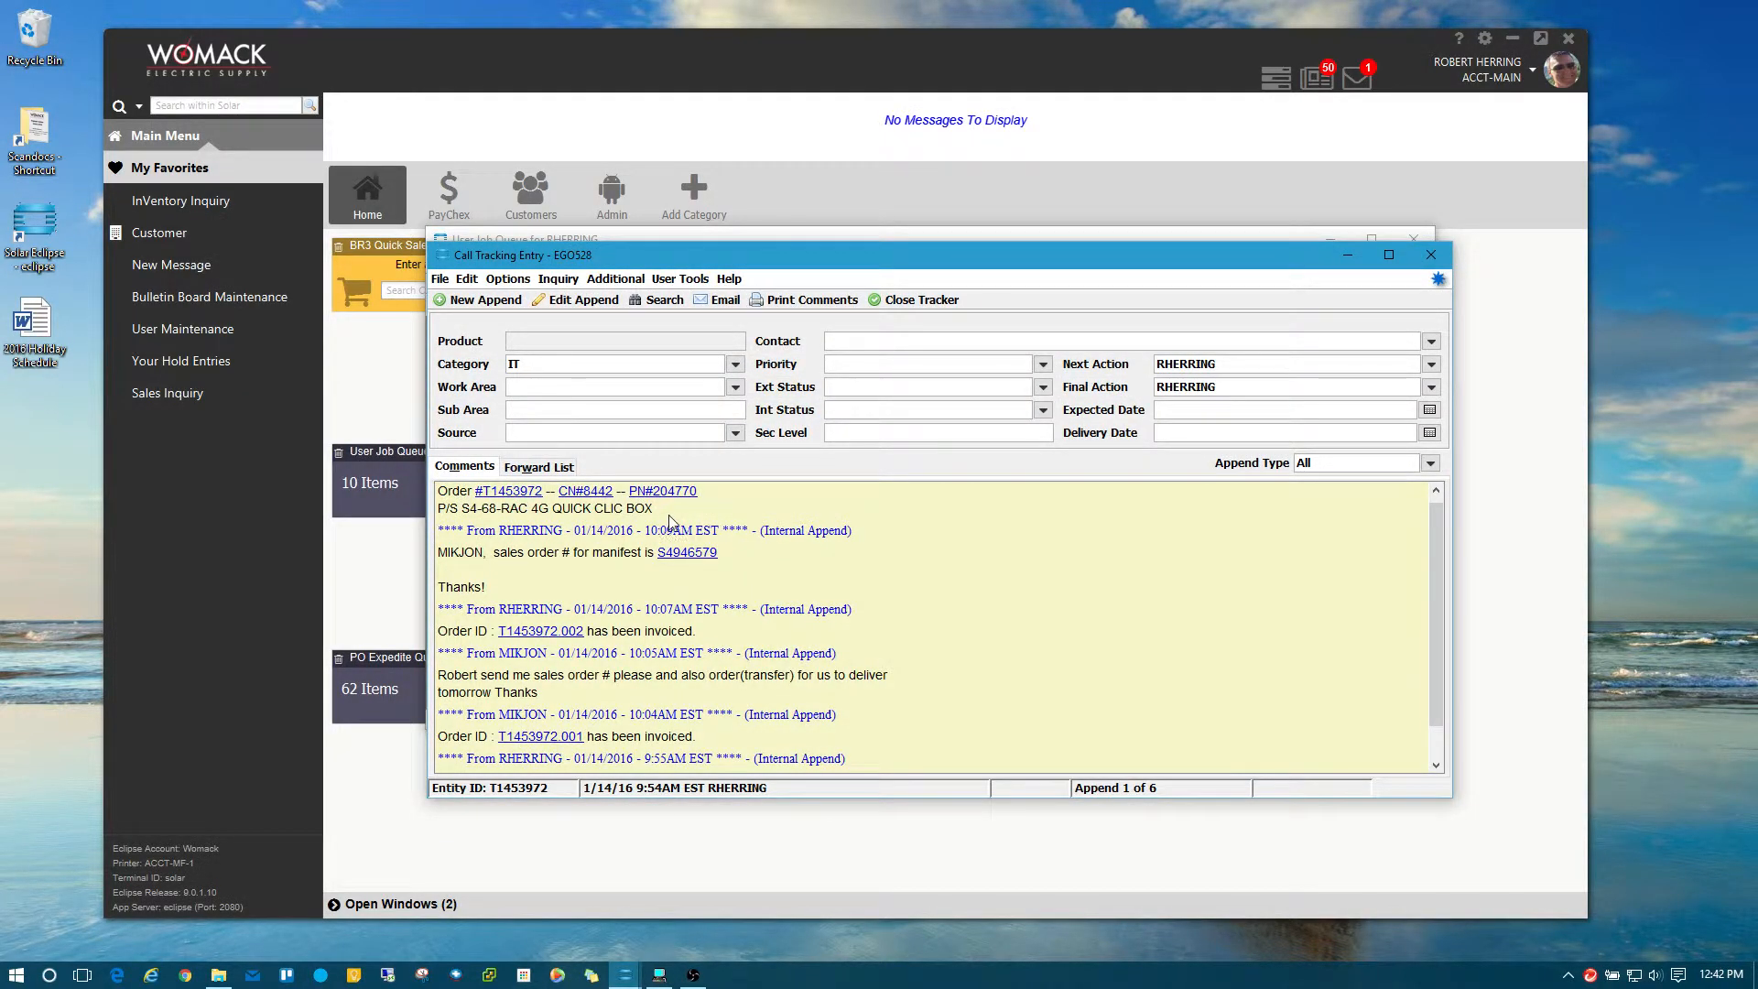
pyautogui.moveTo(673, 517); pyautogui.dragTo(417, 491)
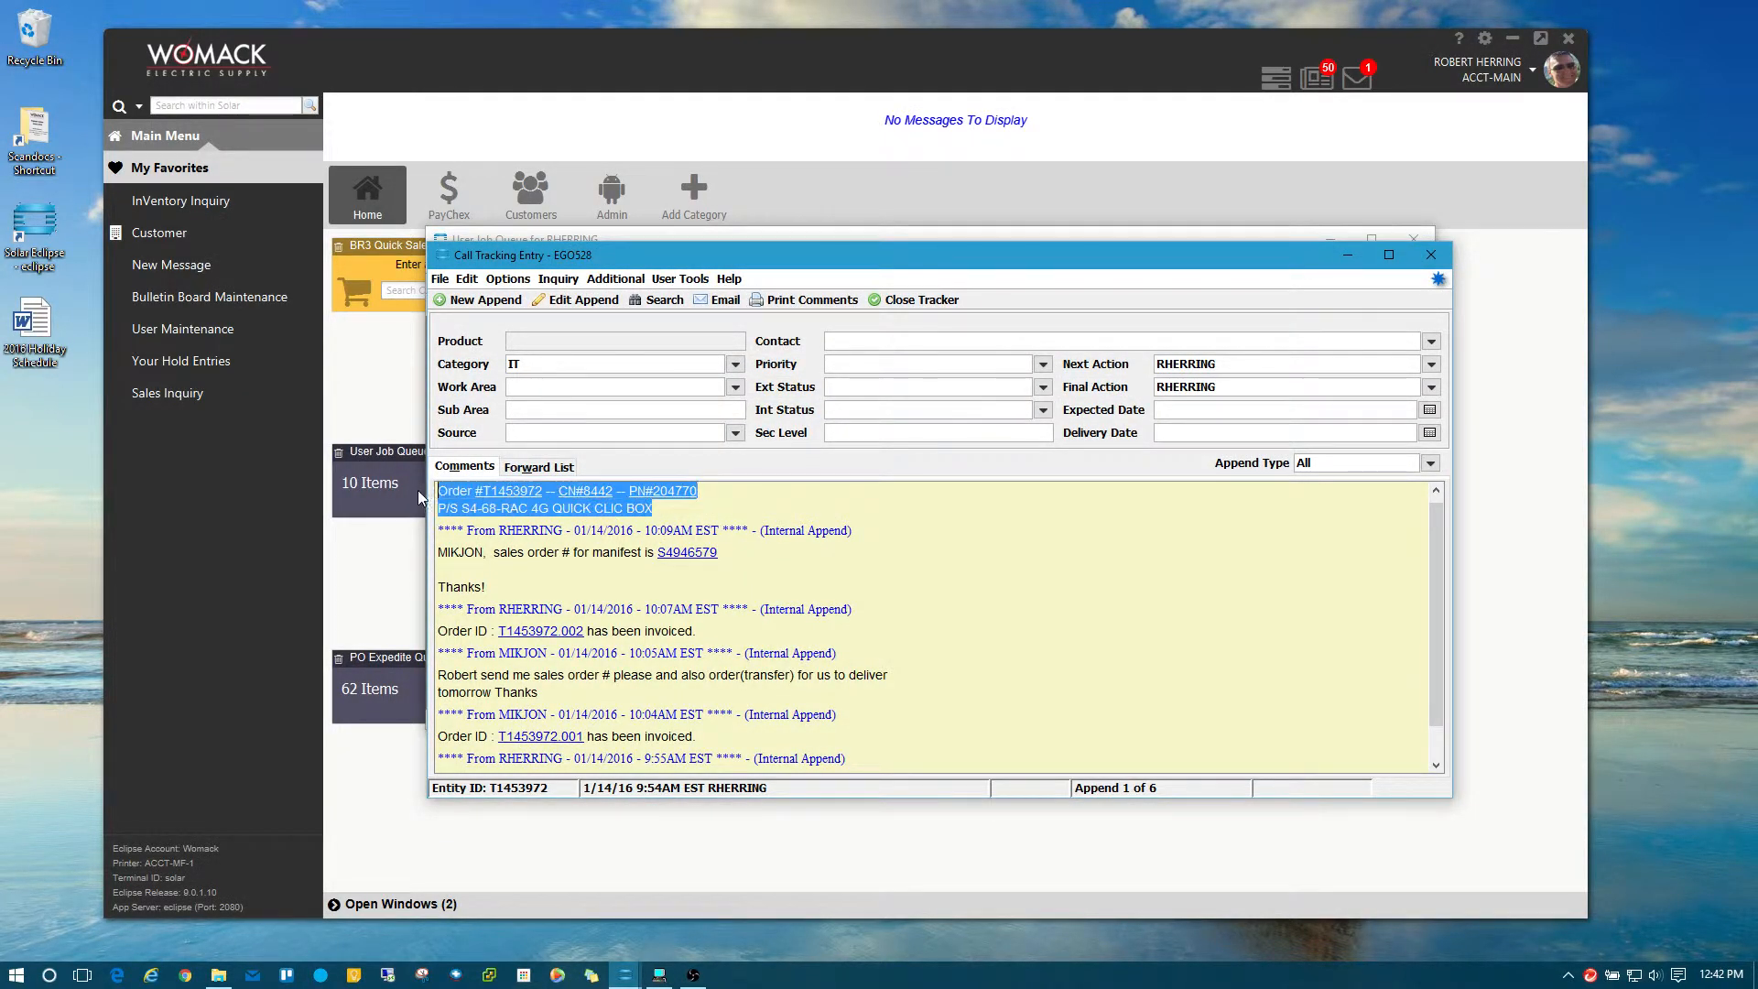
pyautogui.click(1431, 255)
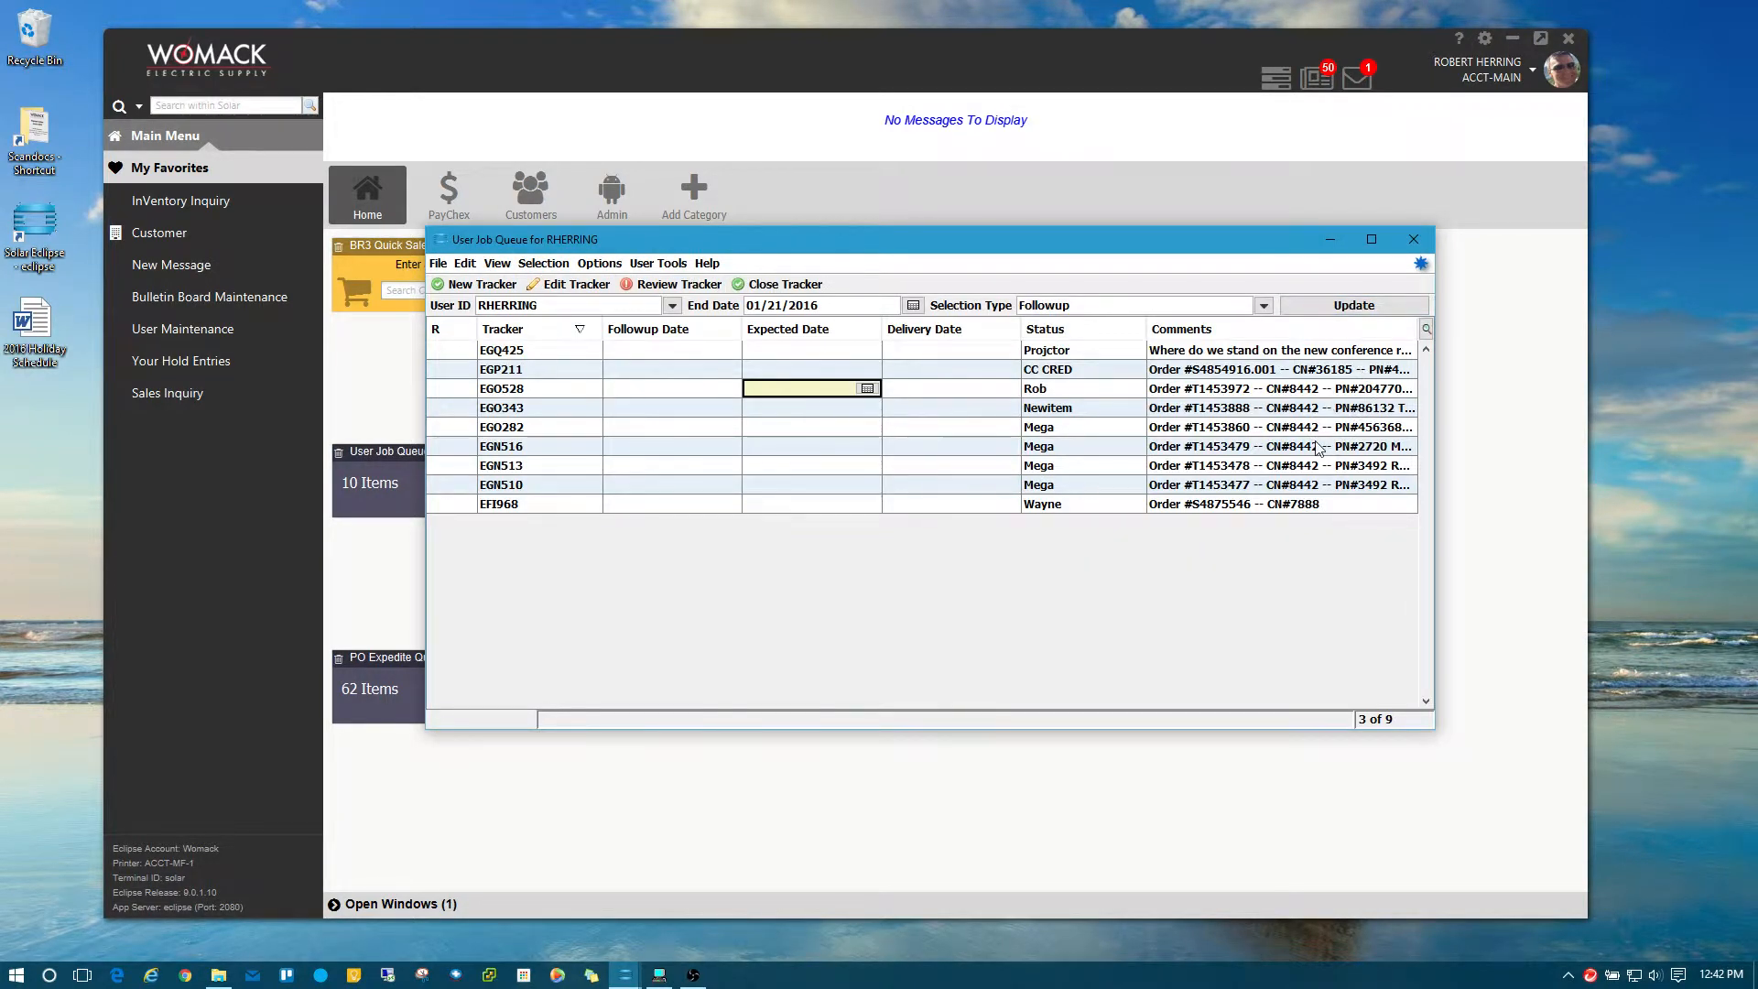
pyautogui.click(540, 355)
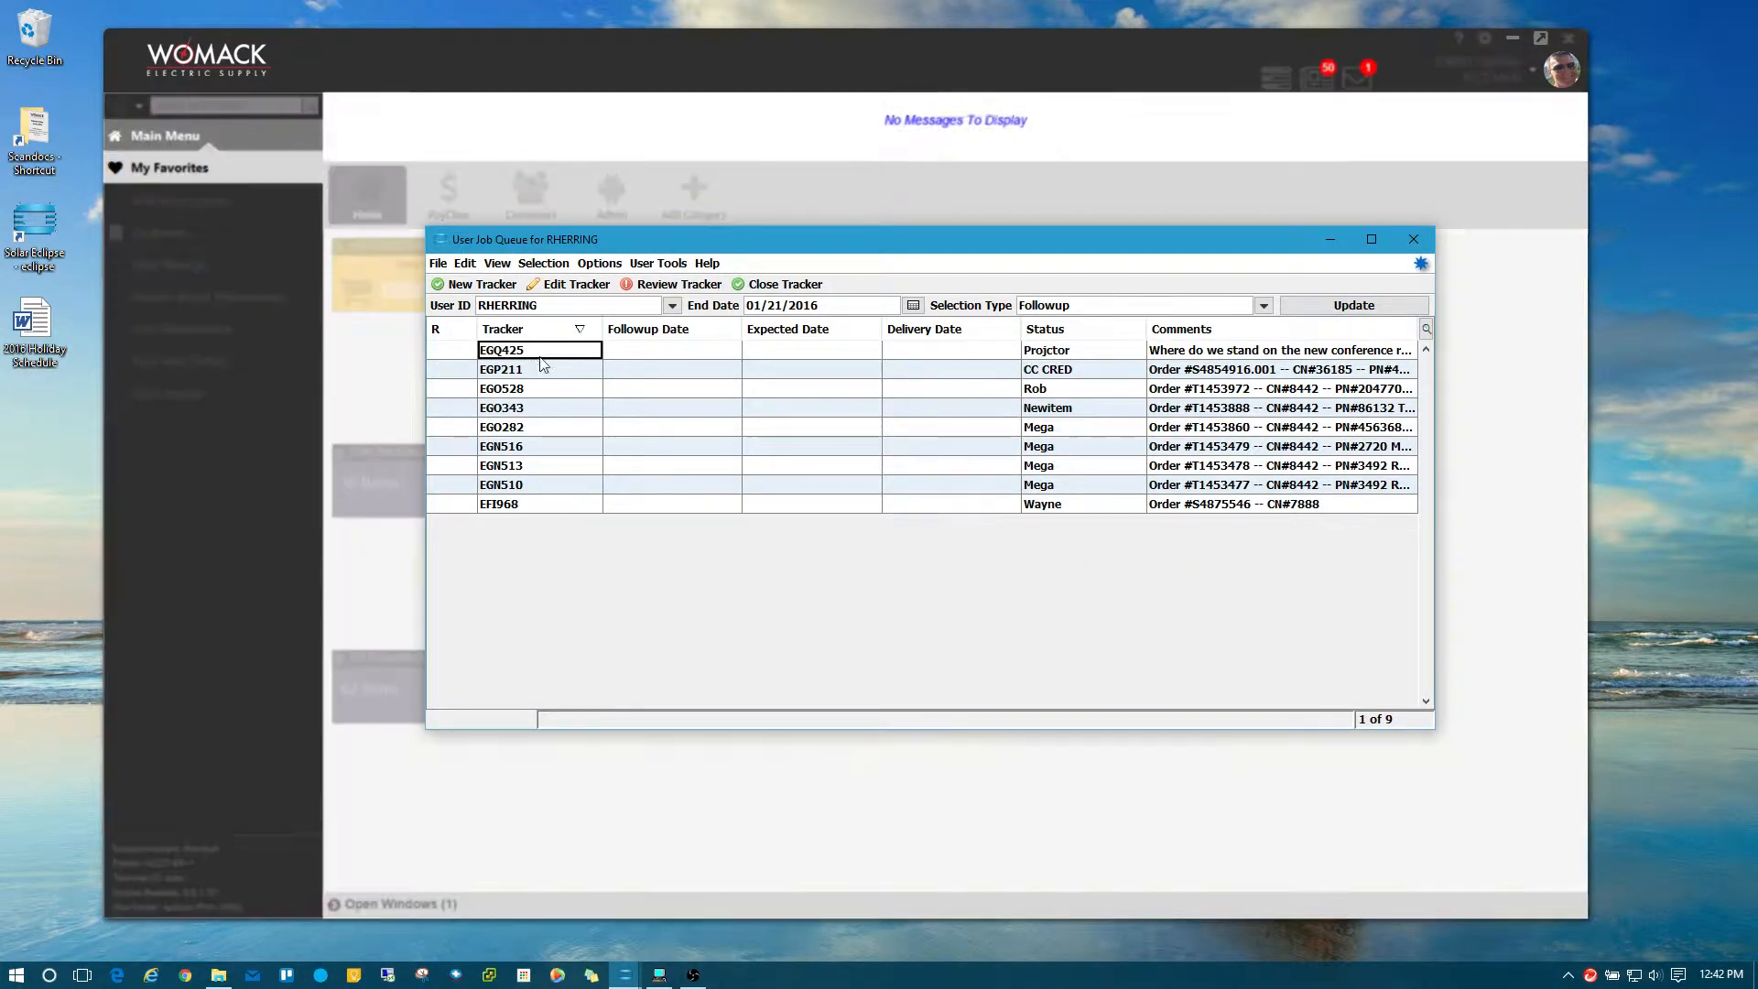
pyautogui.doubleClick(540, 357)
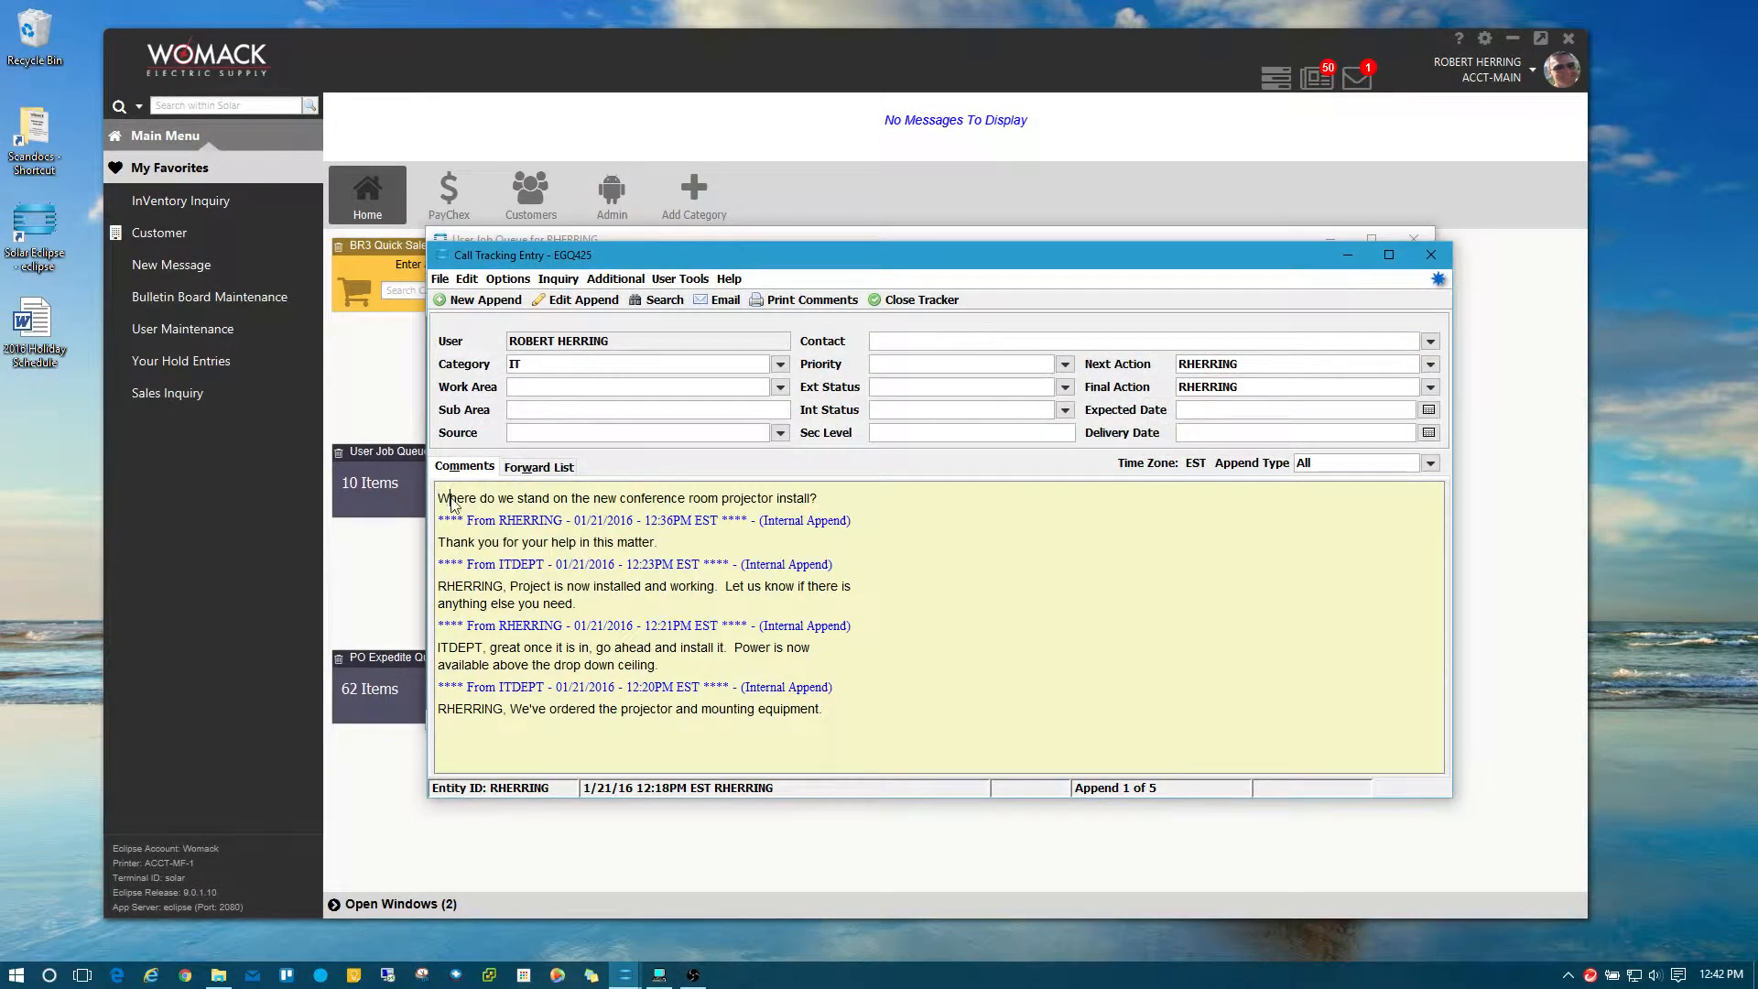
pyautogui.moveTo(451, 502); pyautogui.dragTo(823, 506)
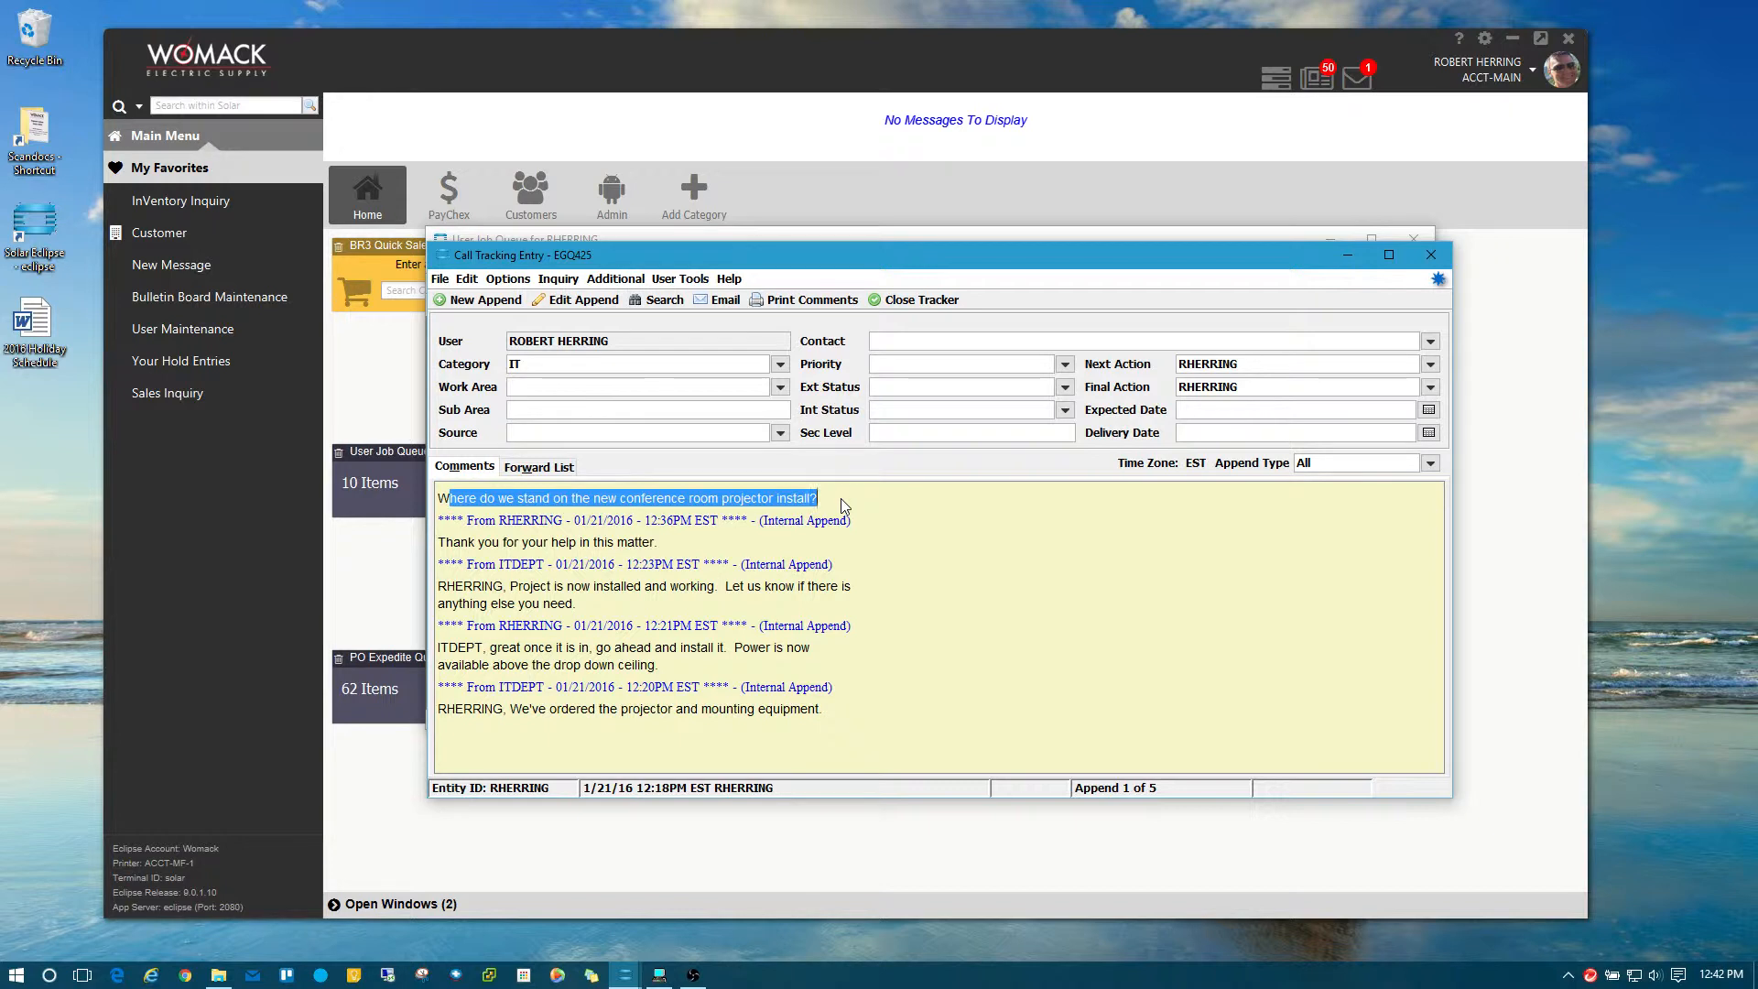
pyautogui.moveTo(820, 500); pyautogui.dragTo(418, 504)
pyautogui.click(829, 488)
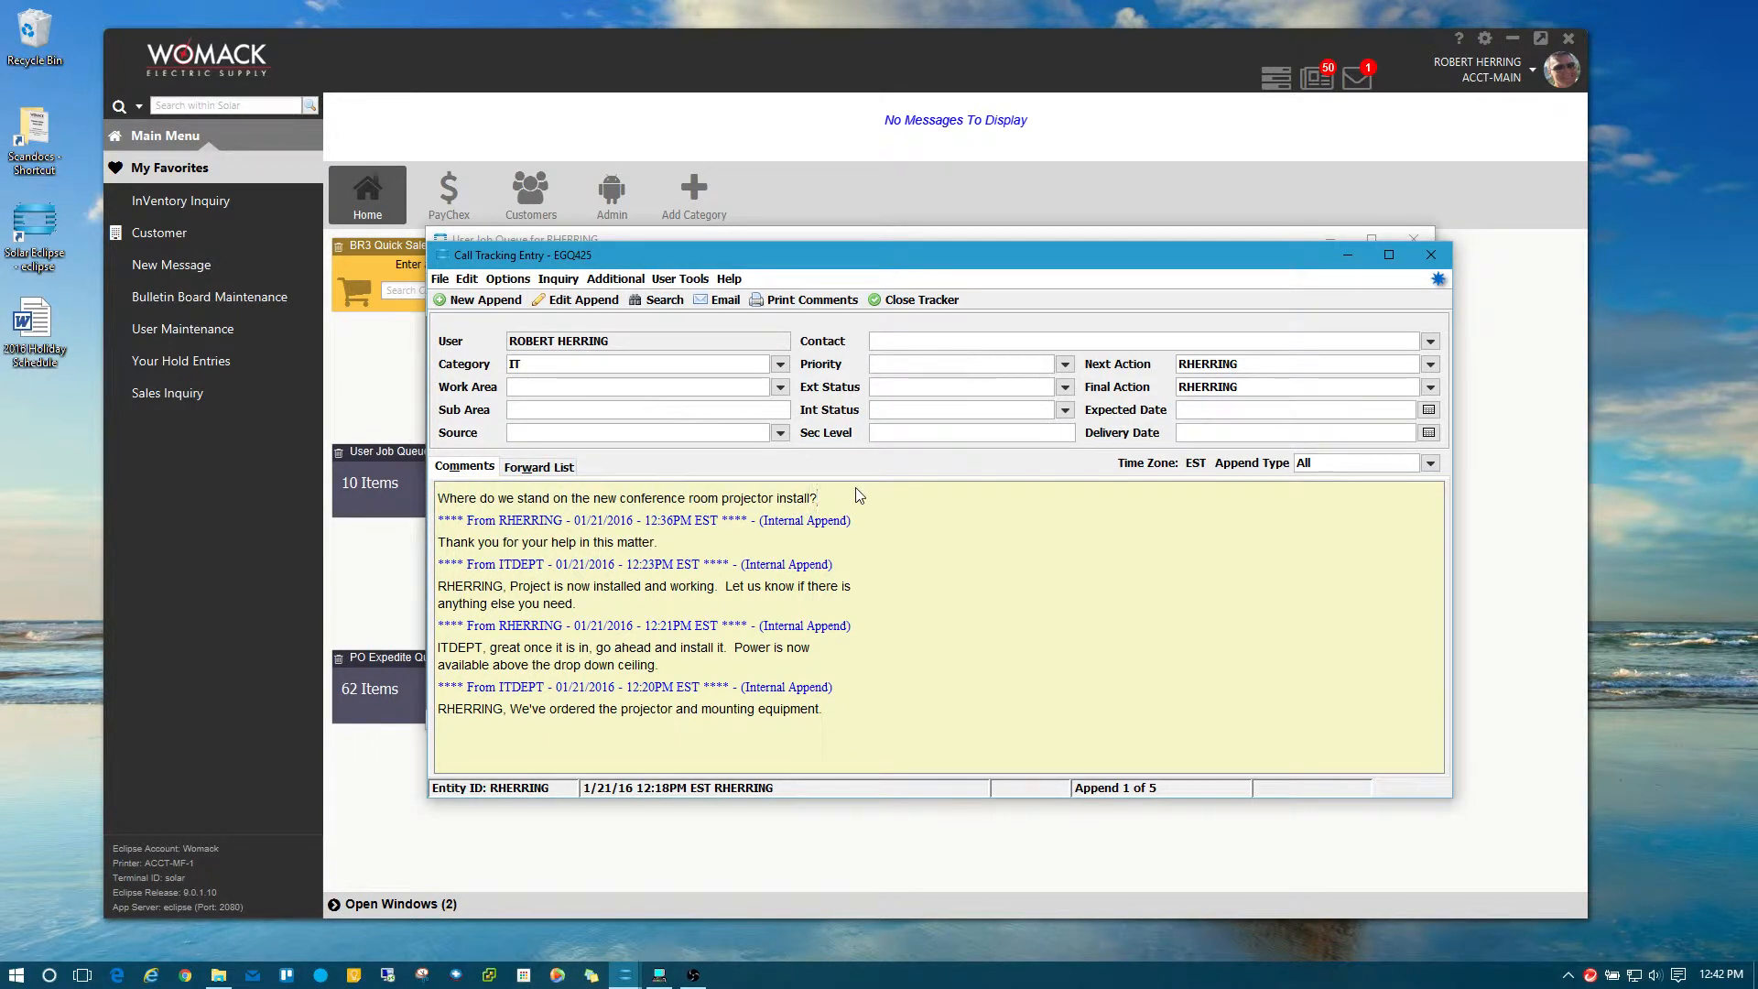
pyautogui.click(1430, 255)
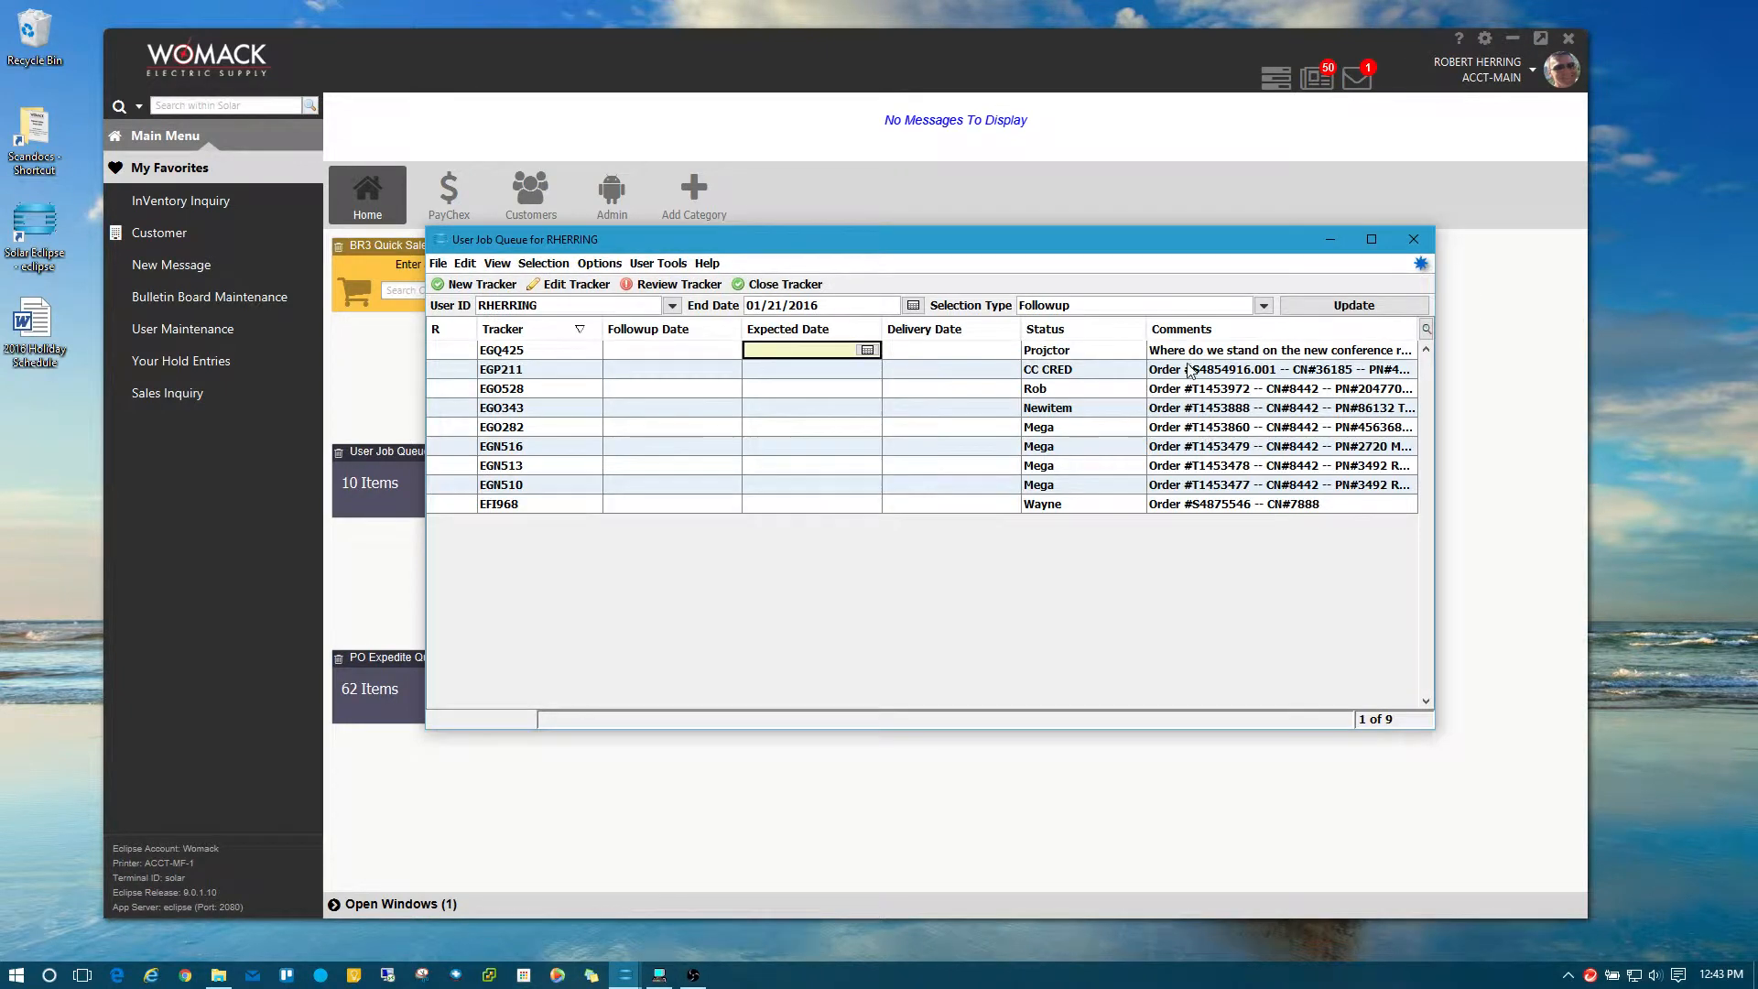
# Switch the job queue to the Expanded Tracker Comments view and scroll through the comment history.
pyautogui.click(1429, 330)
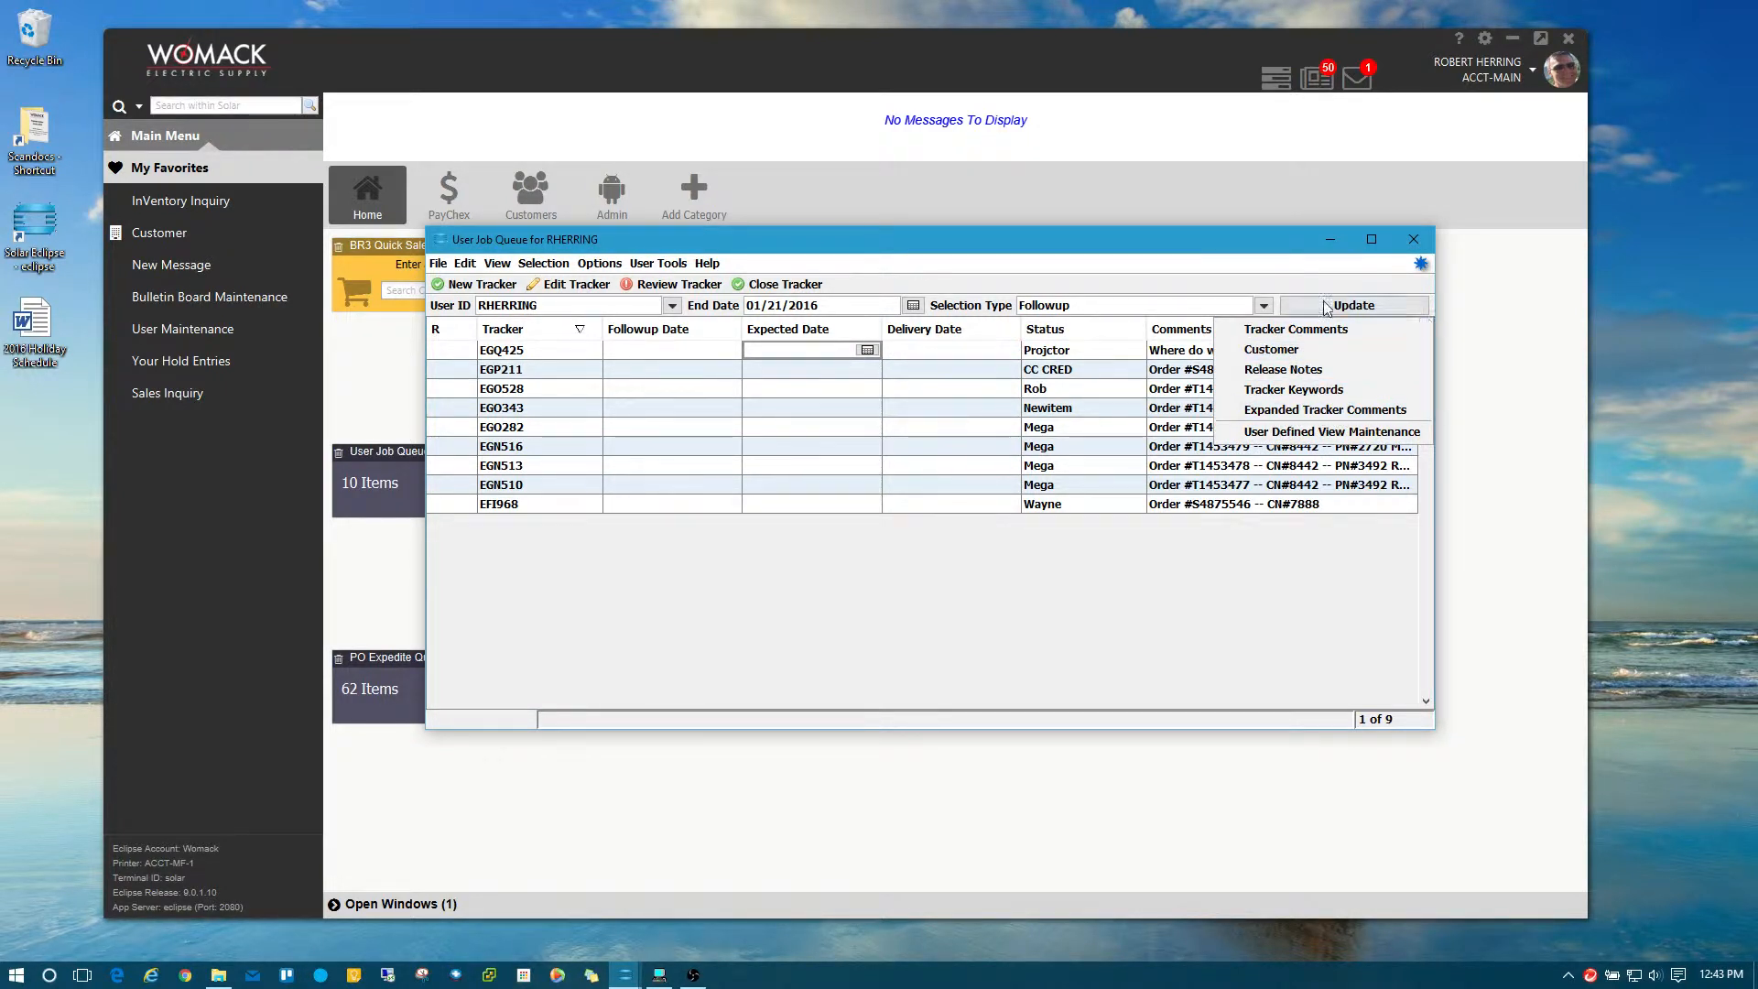
pyautogui.click(1319, 412)
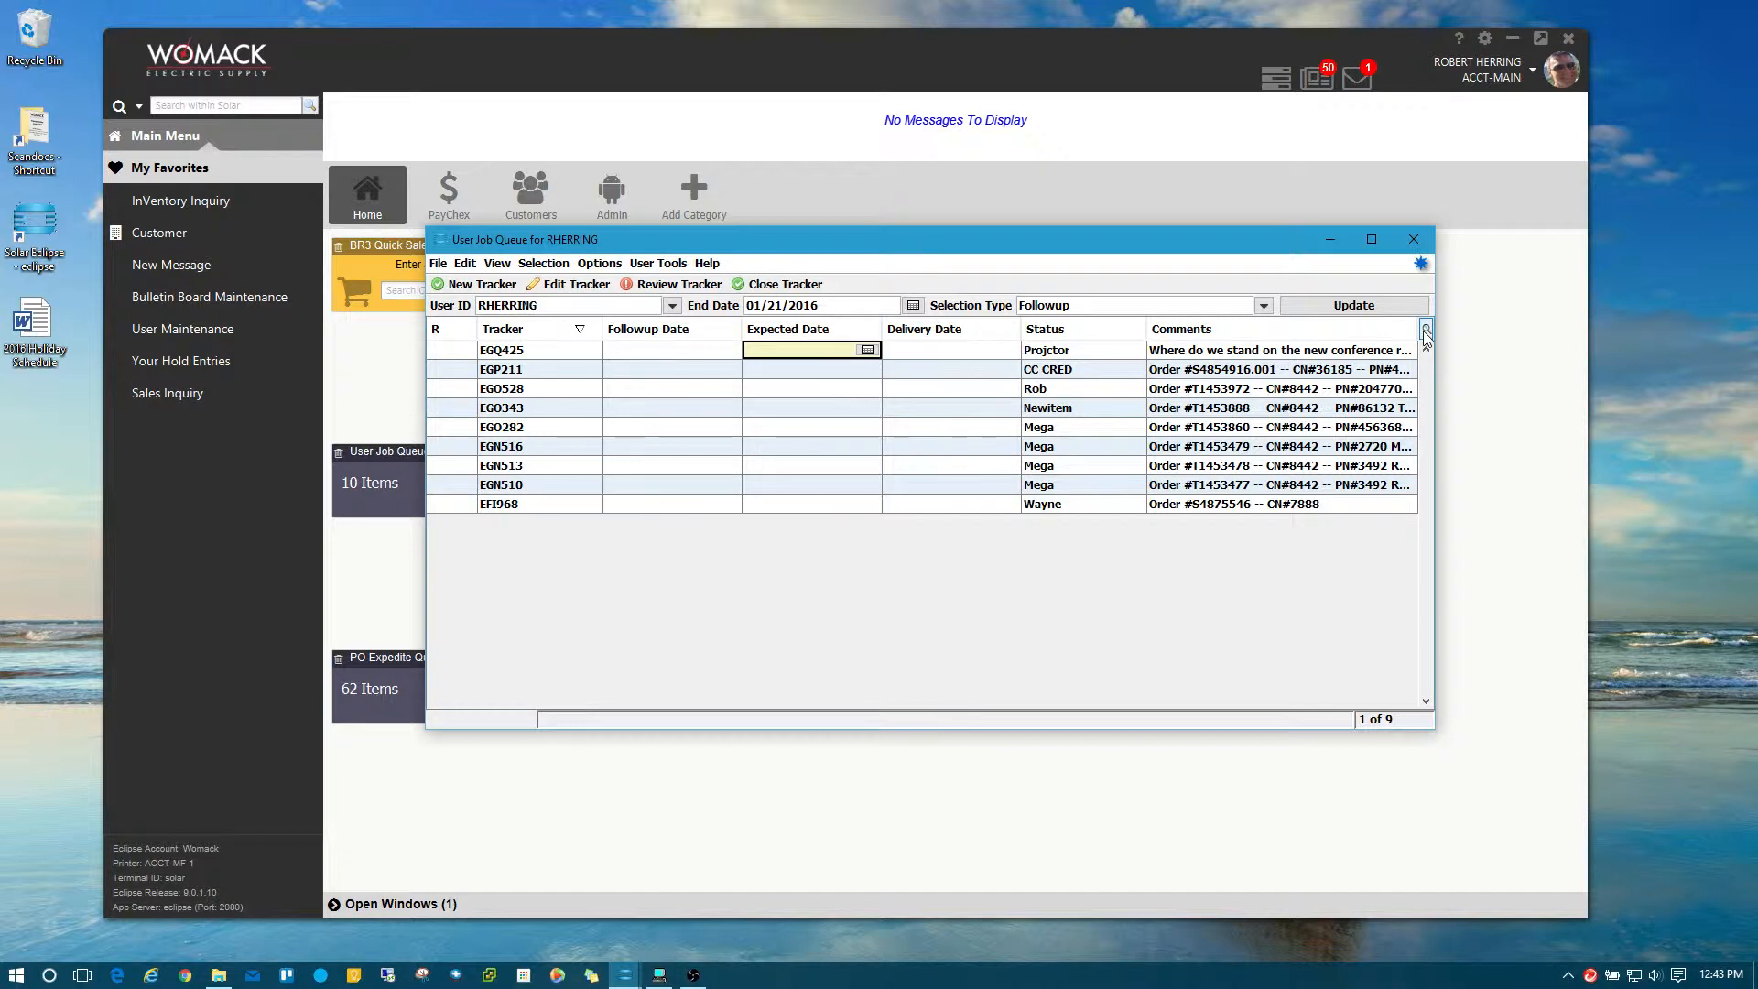
pyautogui.click(499, 264)
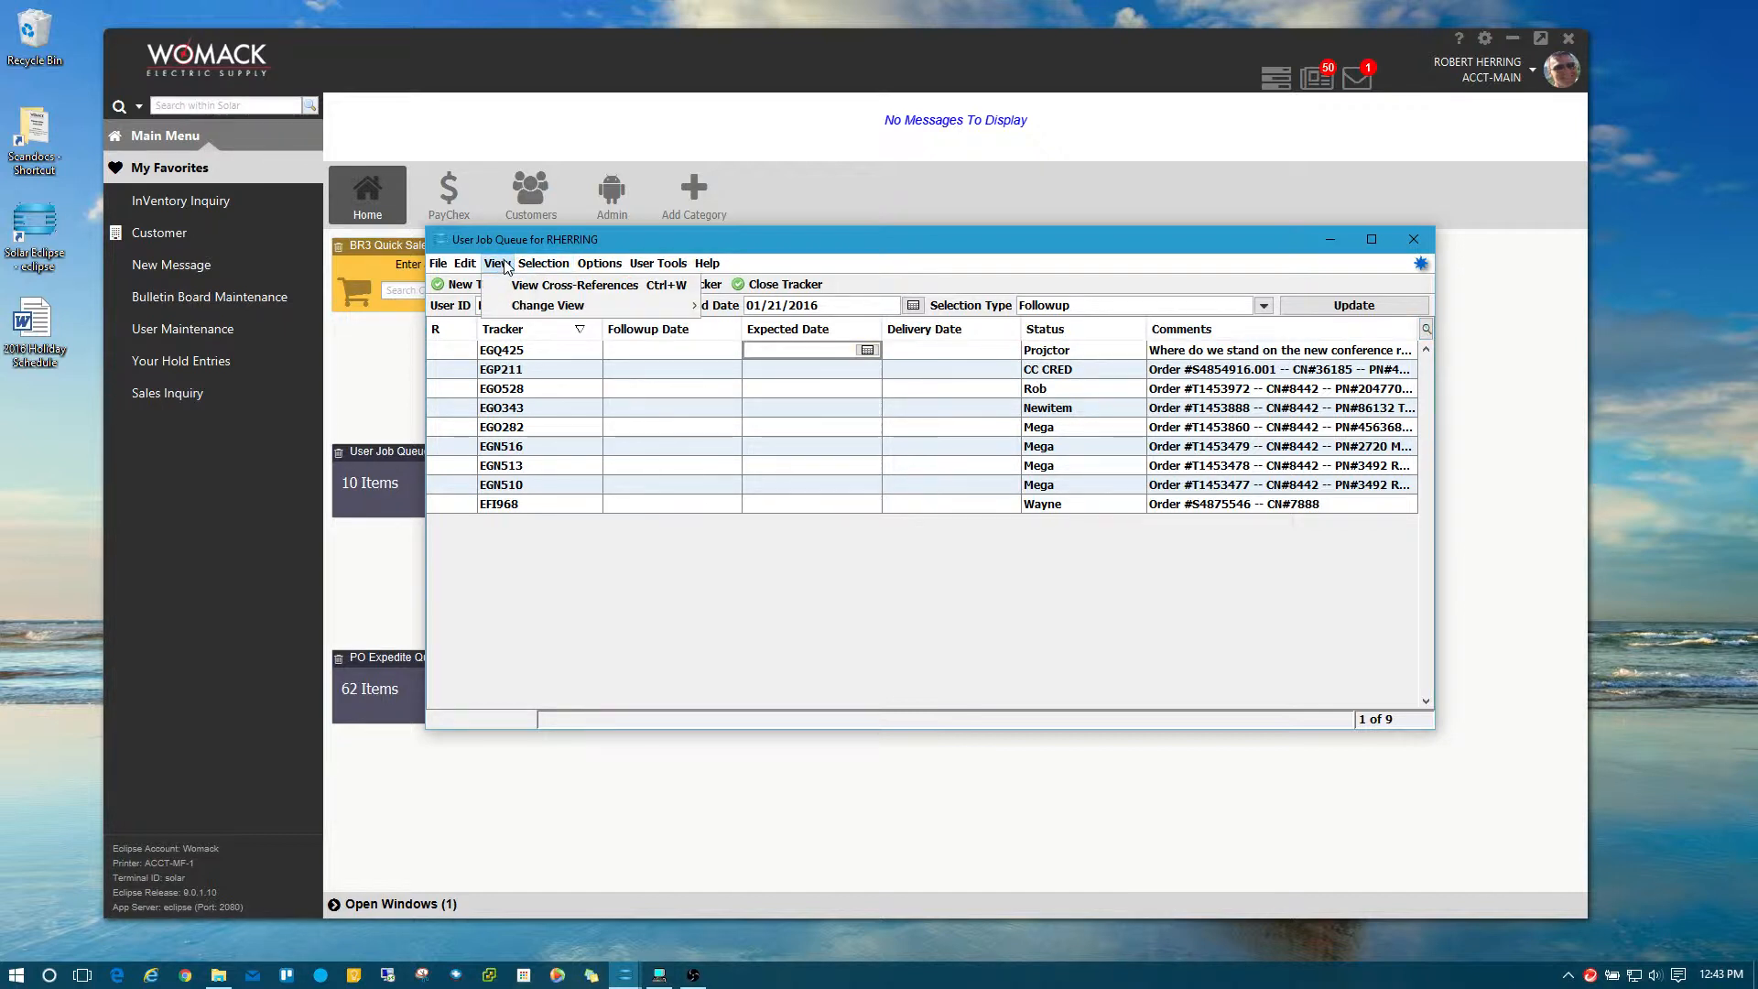
pyautogui.moveTo(541, 307)
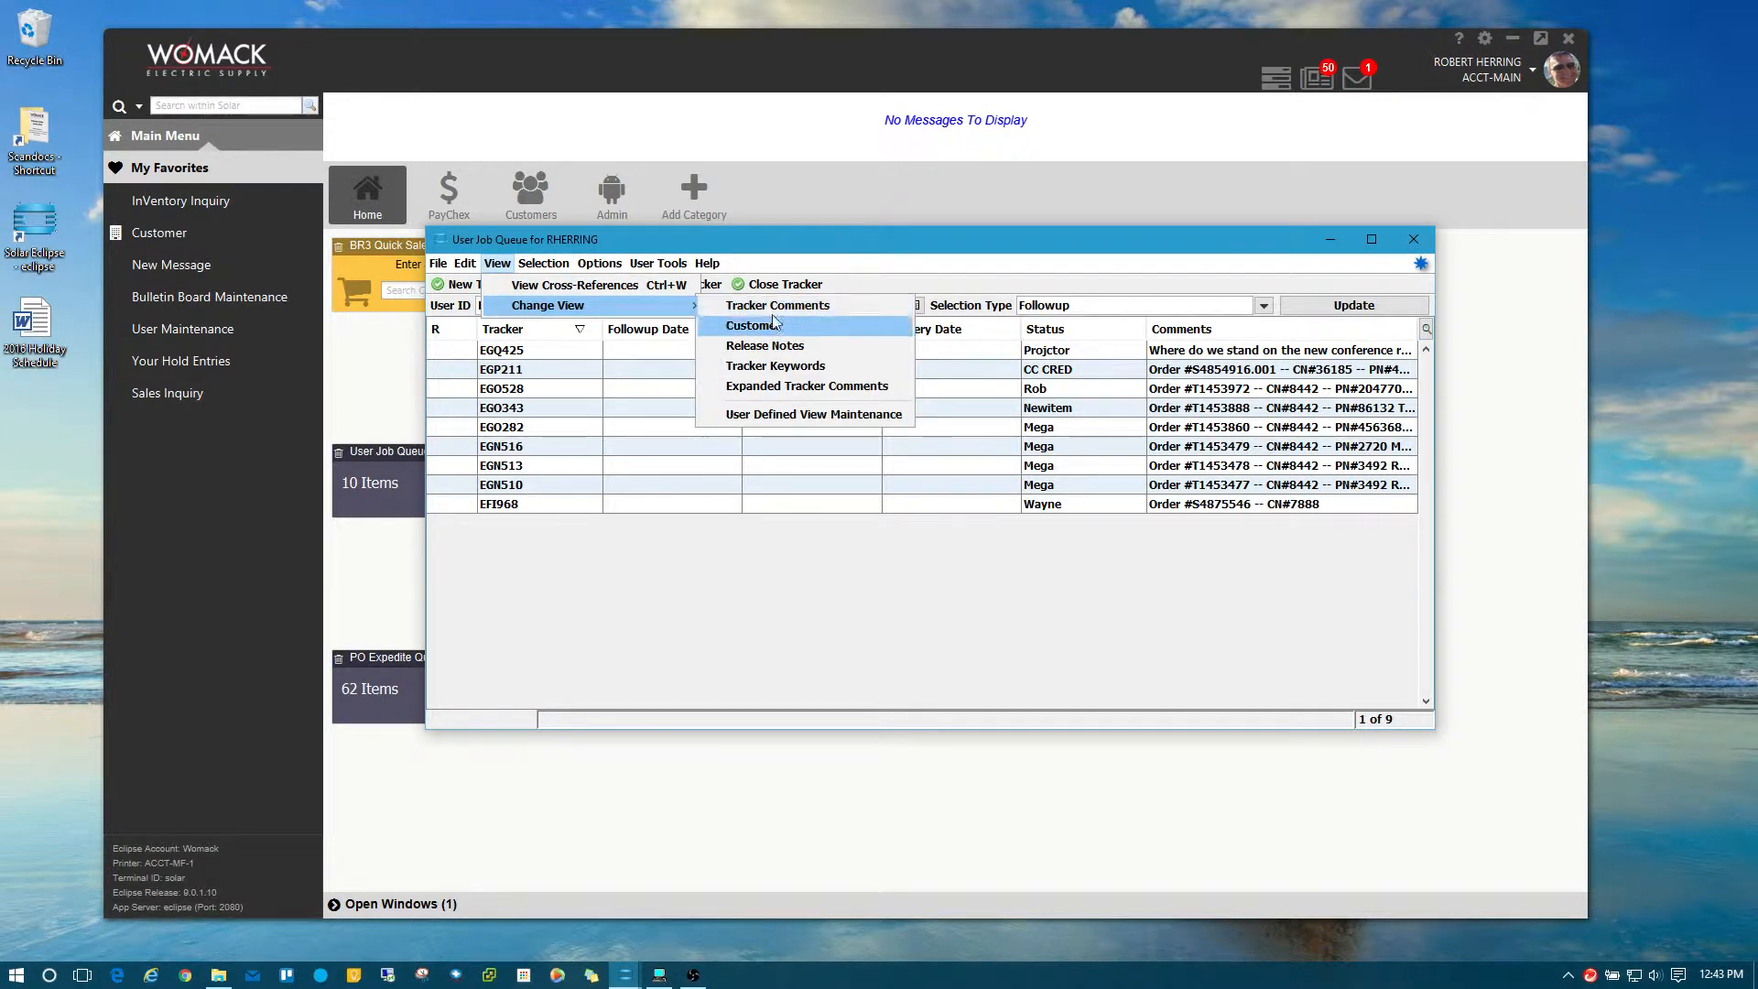
pyautogui.click(804, 388)
pyautogui.click(1426, 328)
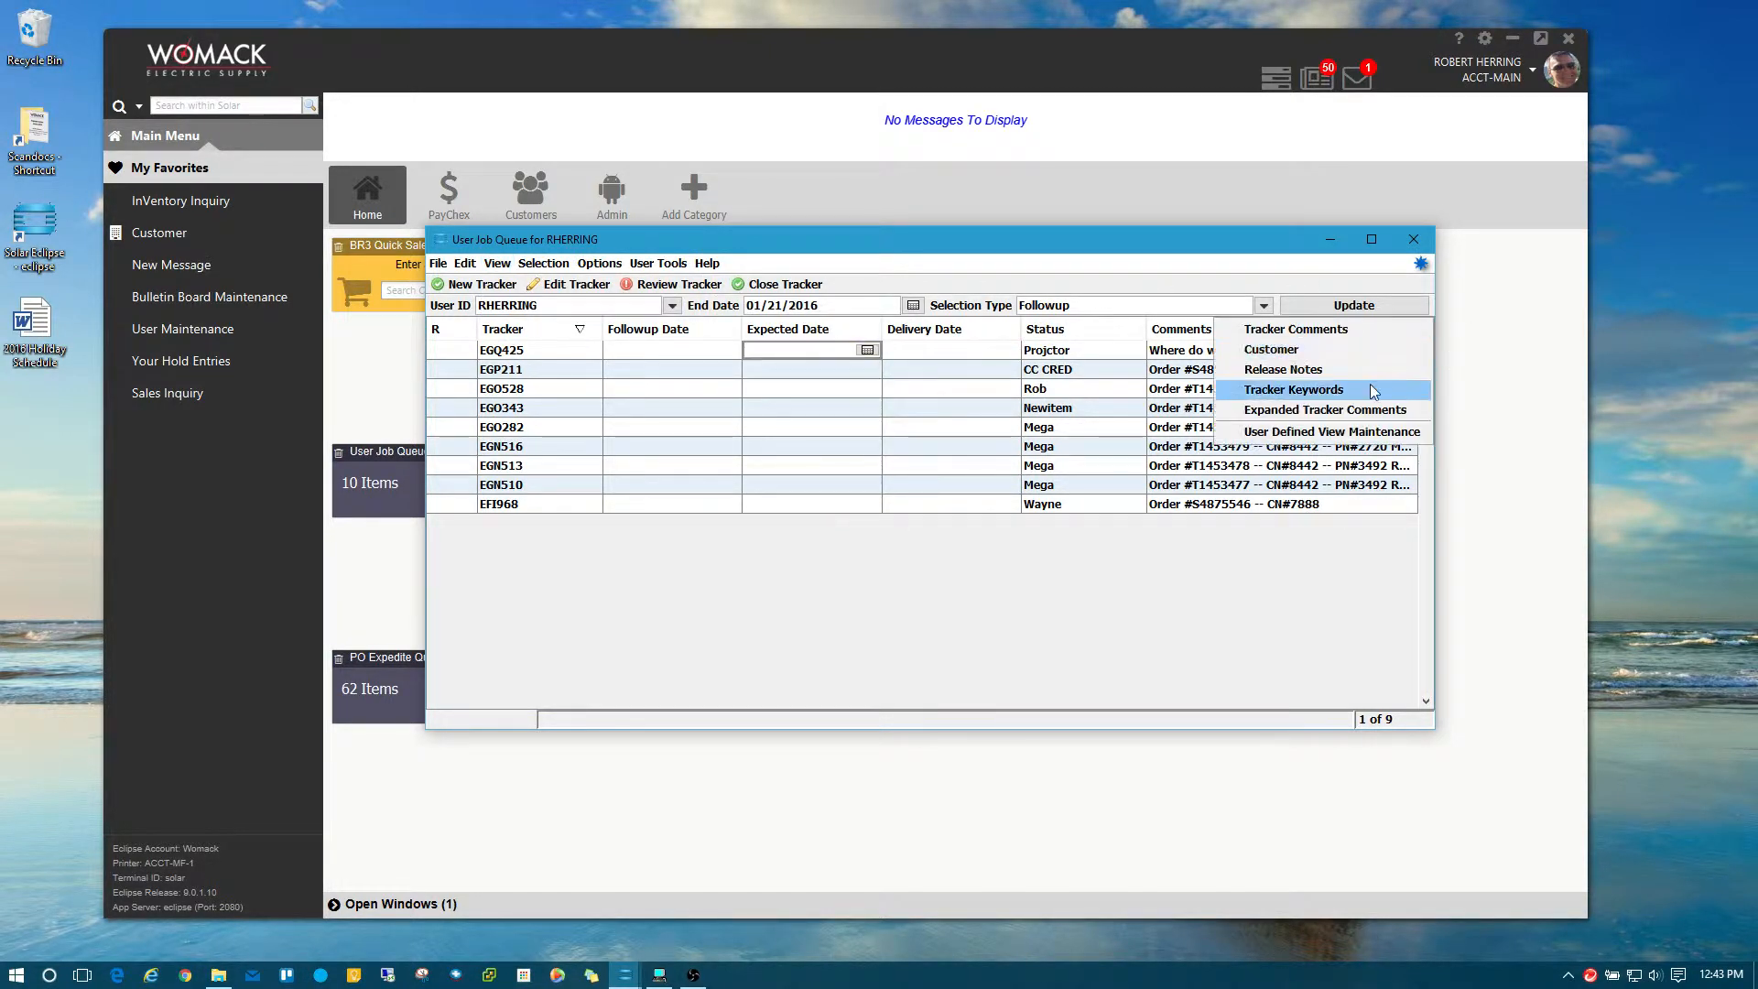
pyautogui.click(1370, 409)
pyautogui.scroll(-2, 1430, 370)
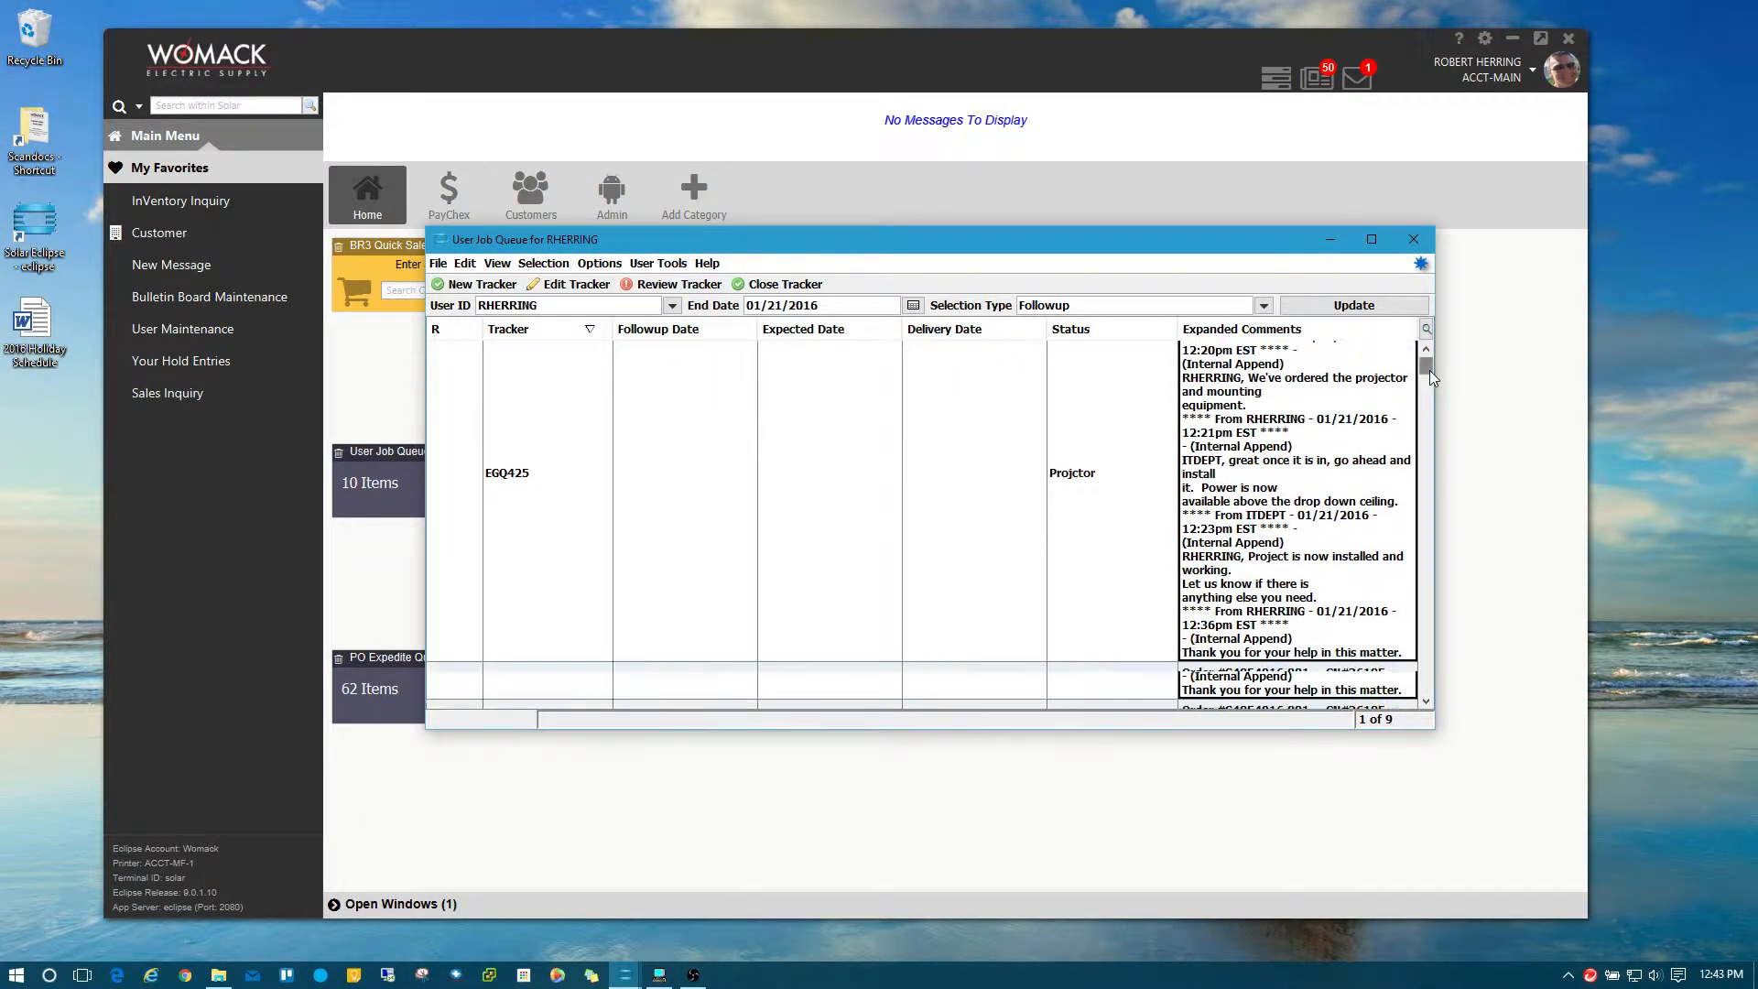
pyautogui.moveTo(1430, 371)
pyautogui.mouseDown()
pyautogui.moveTo(1425, 513)
pyautogui.moveTo(1410, 412)
pyautogui.moveTo(1425, 359)
pyautogui.mouseUp()
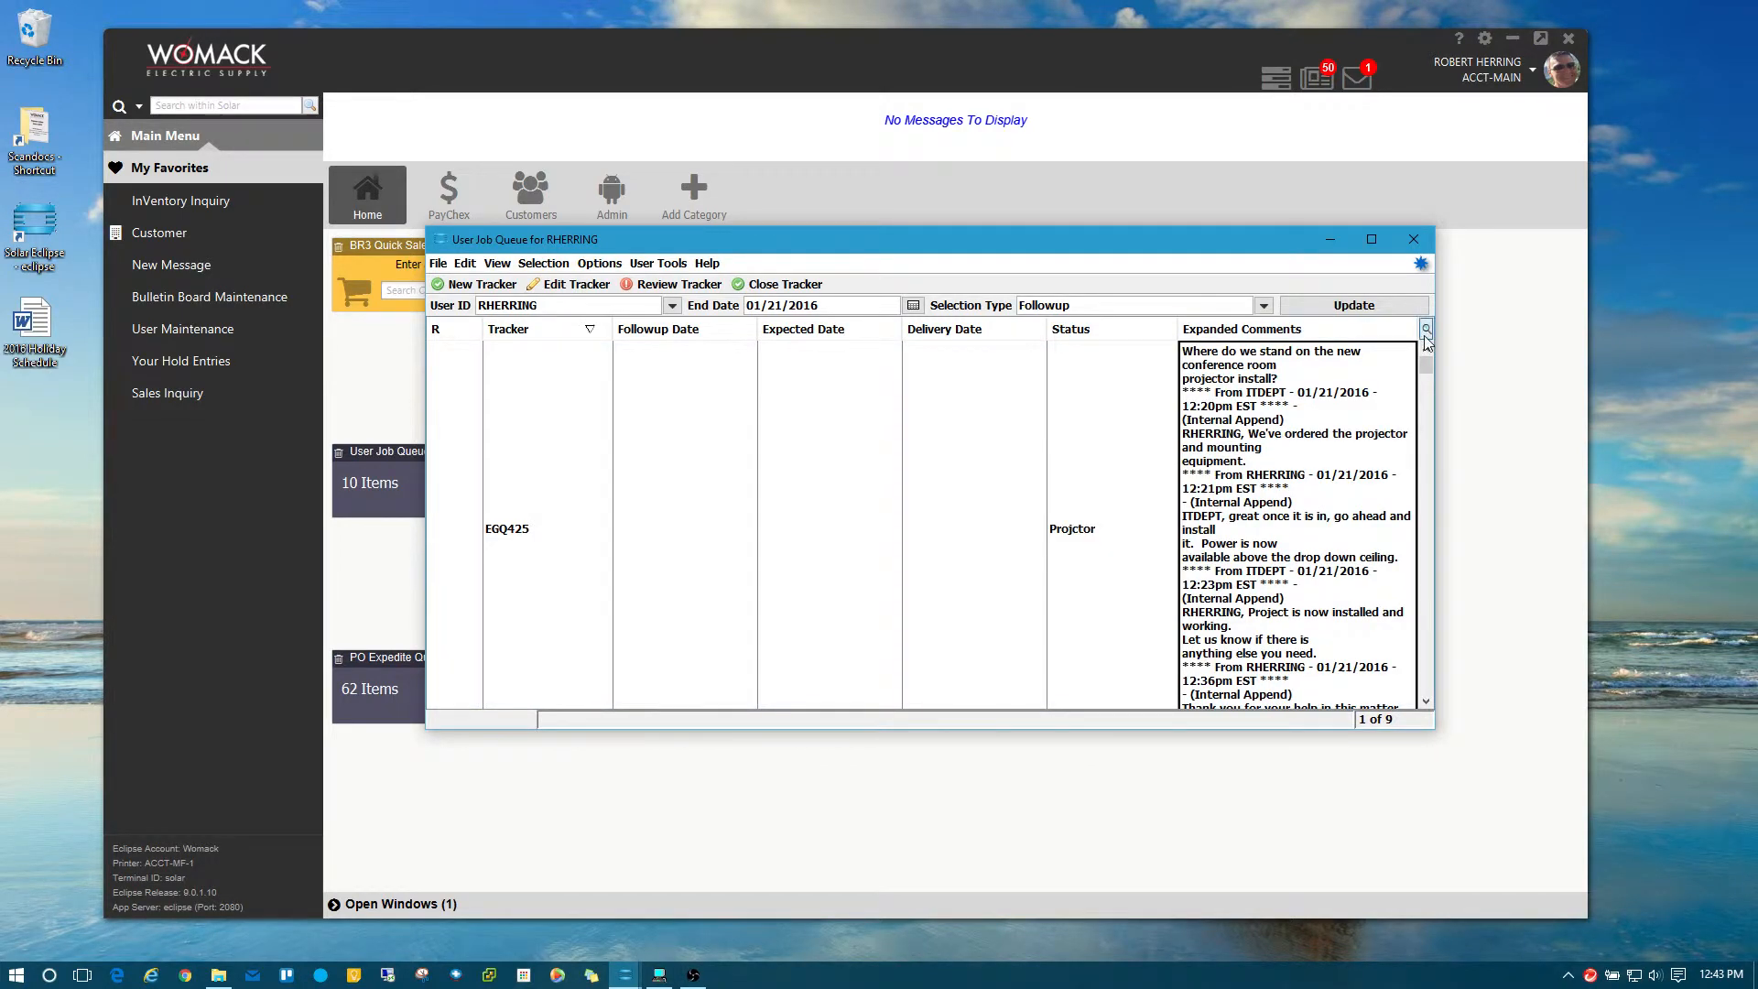
pyautogui.click(1425, 335)
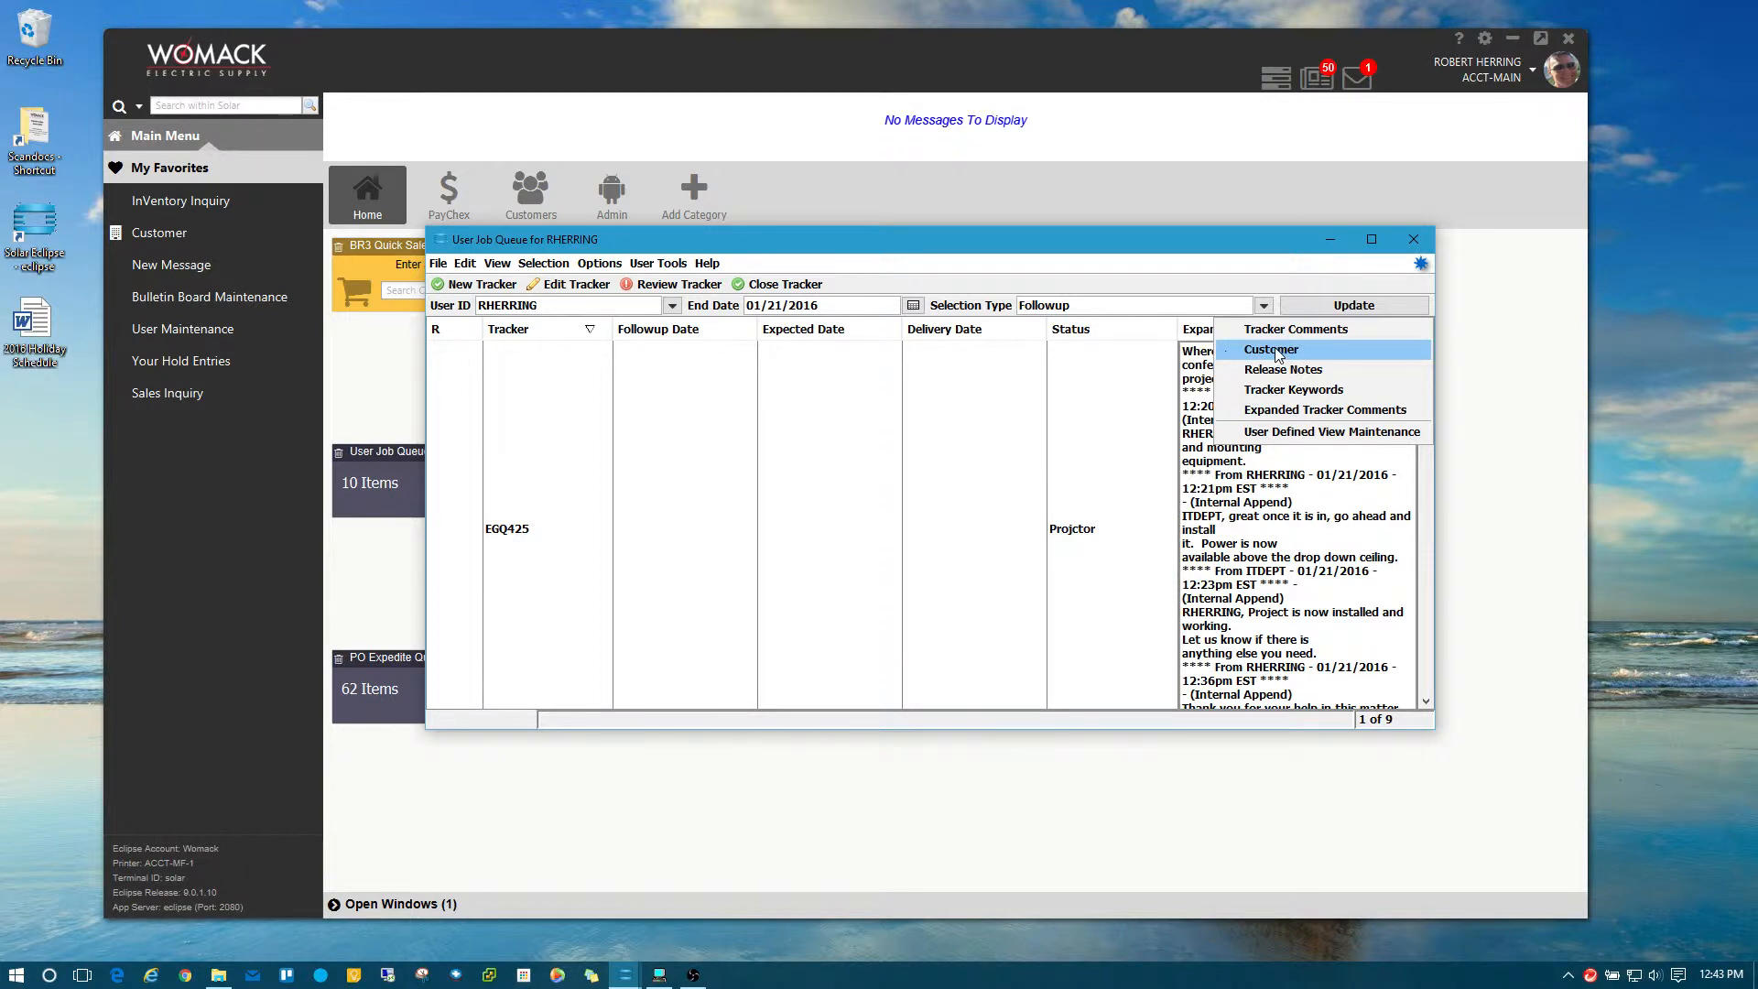
# Choose the Customer view so each tracker lists its customer on one line.
pyautogui.click(1326, 348)
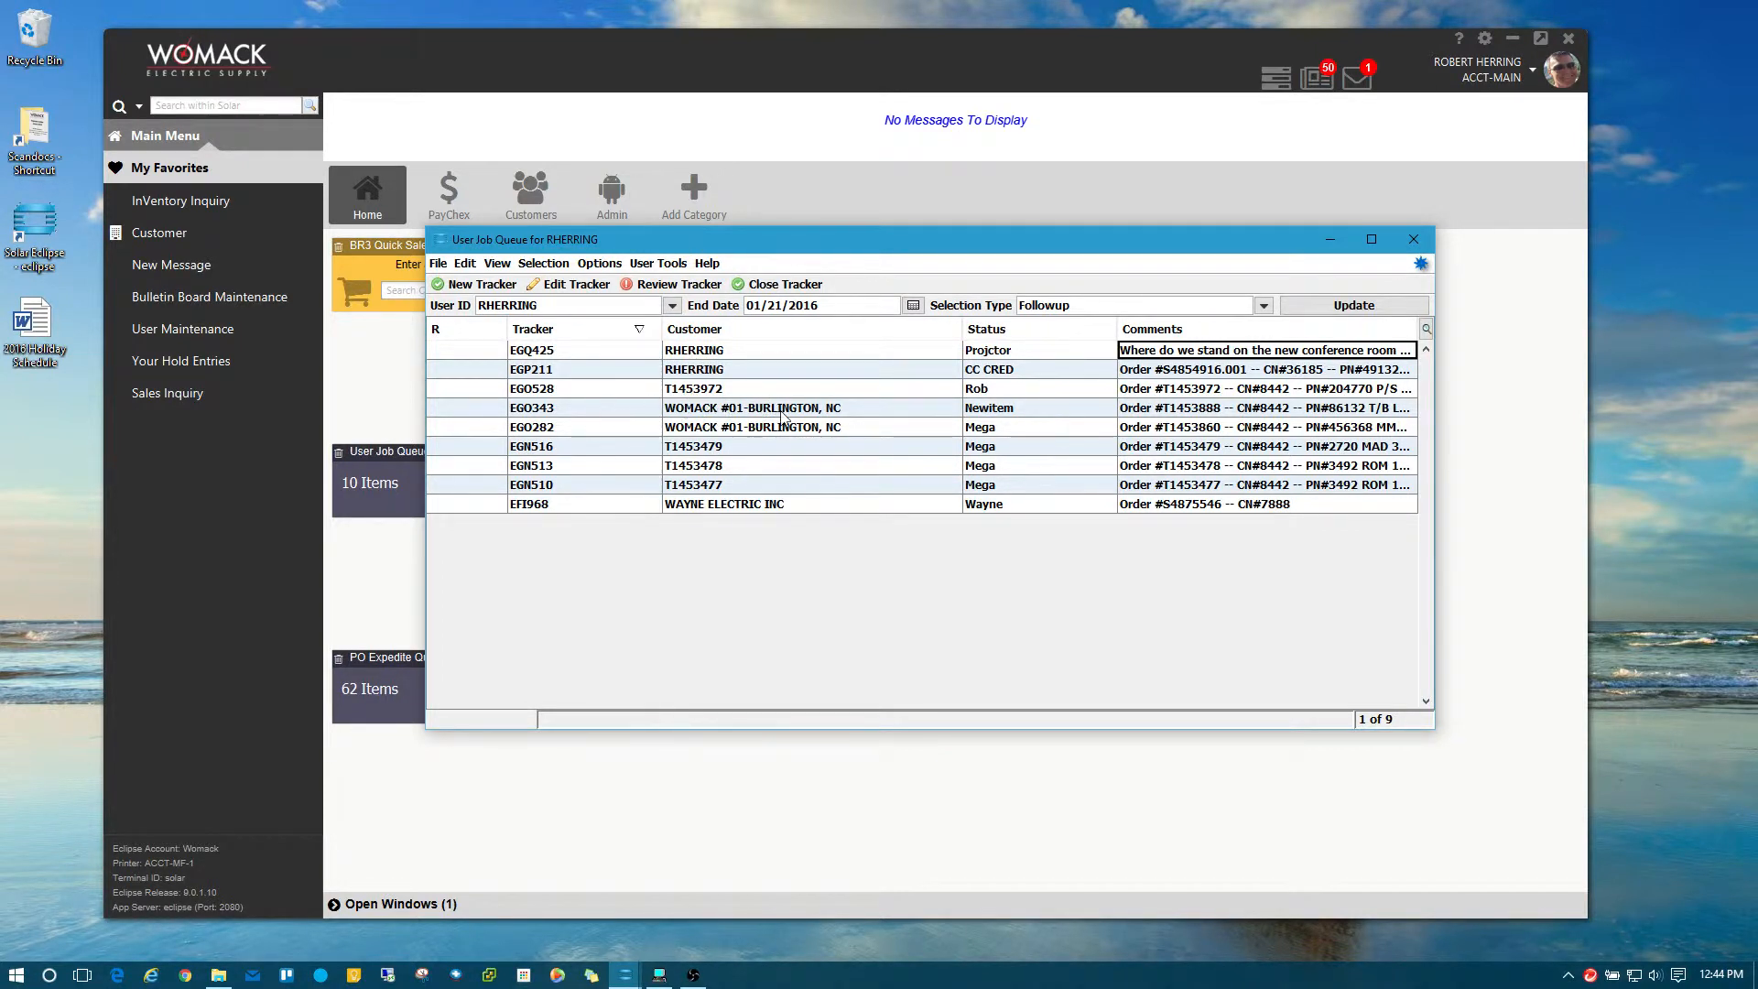
# Open and close the call tracking details of trackers EGO343 and EGN516.
pyautogui.click(605, 418)
pyautogui.doubleClick(604, 418)
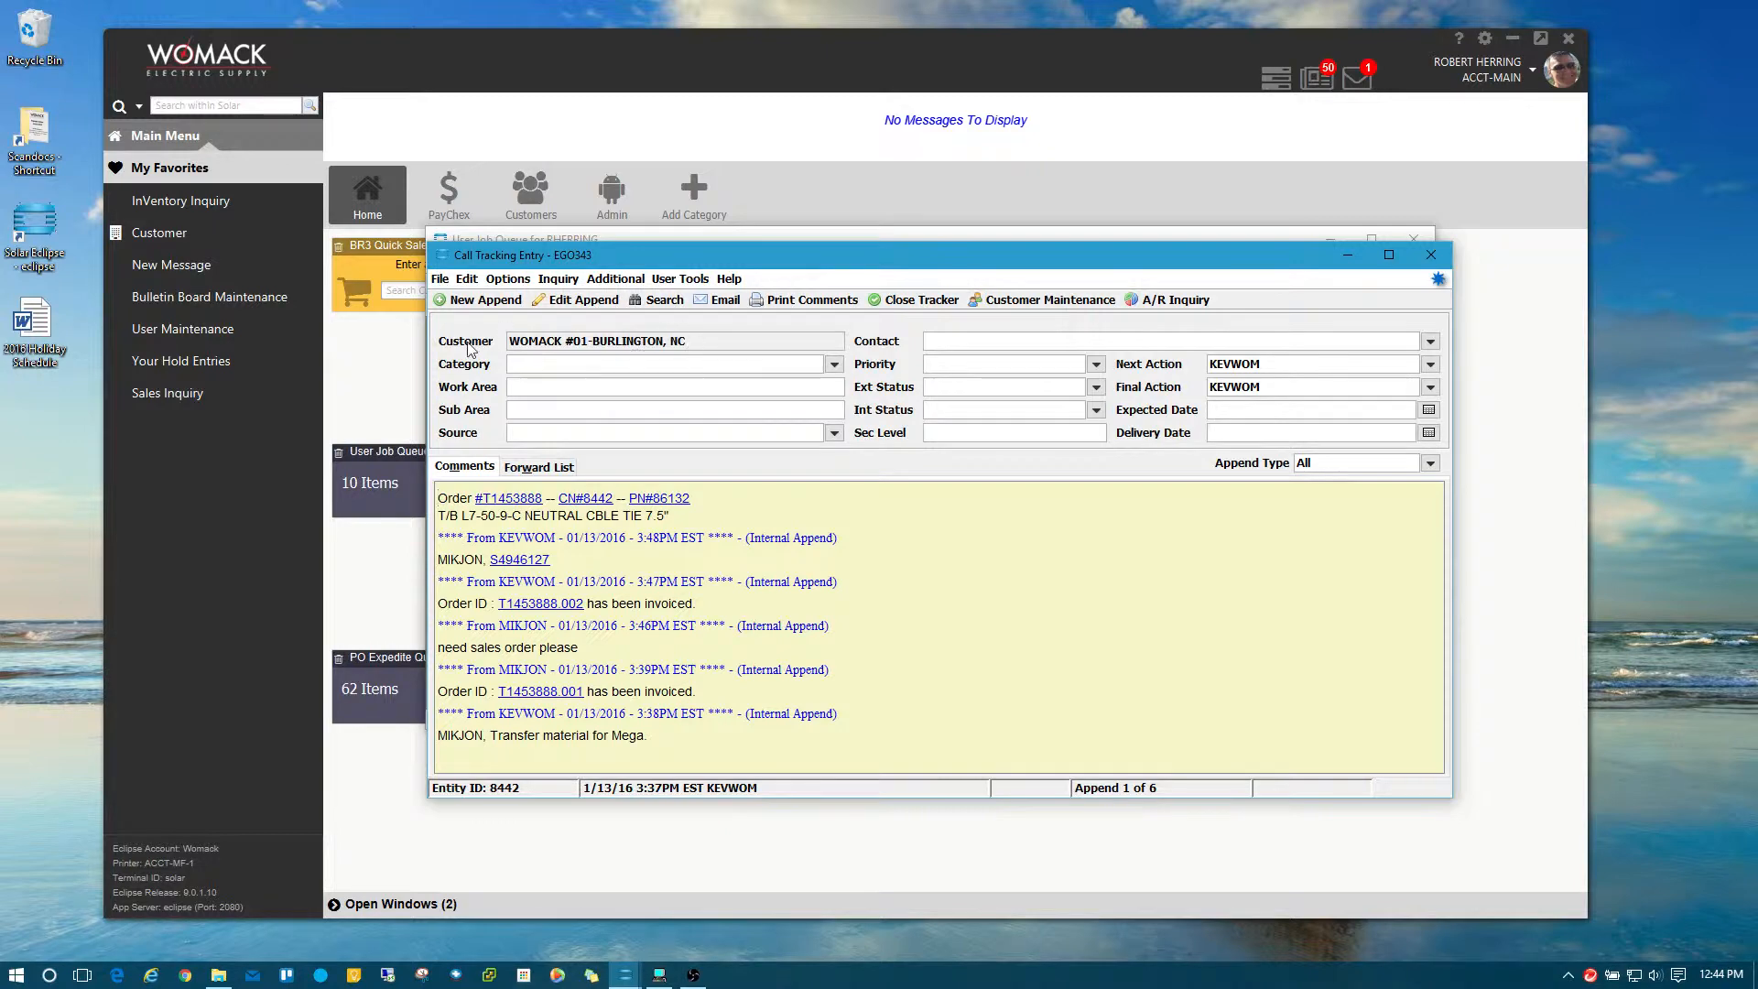
pyautogui.click(1431, 255)
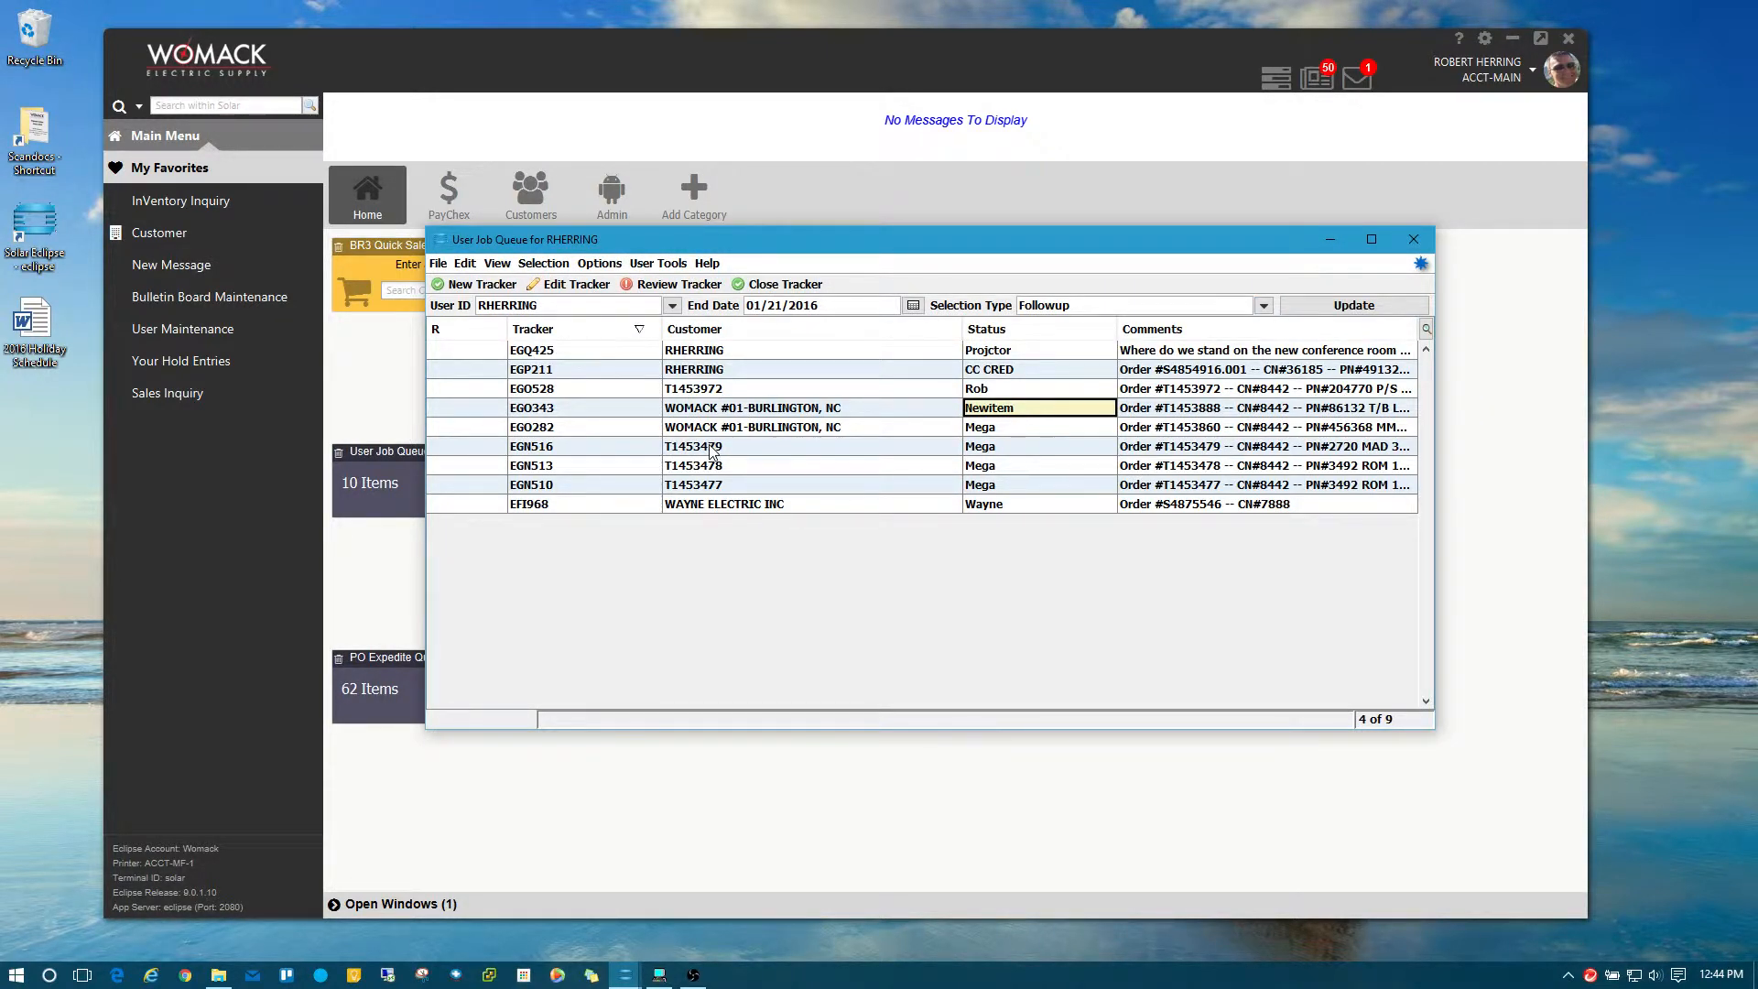
pyautogui.doubleClick(709, 448)
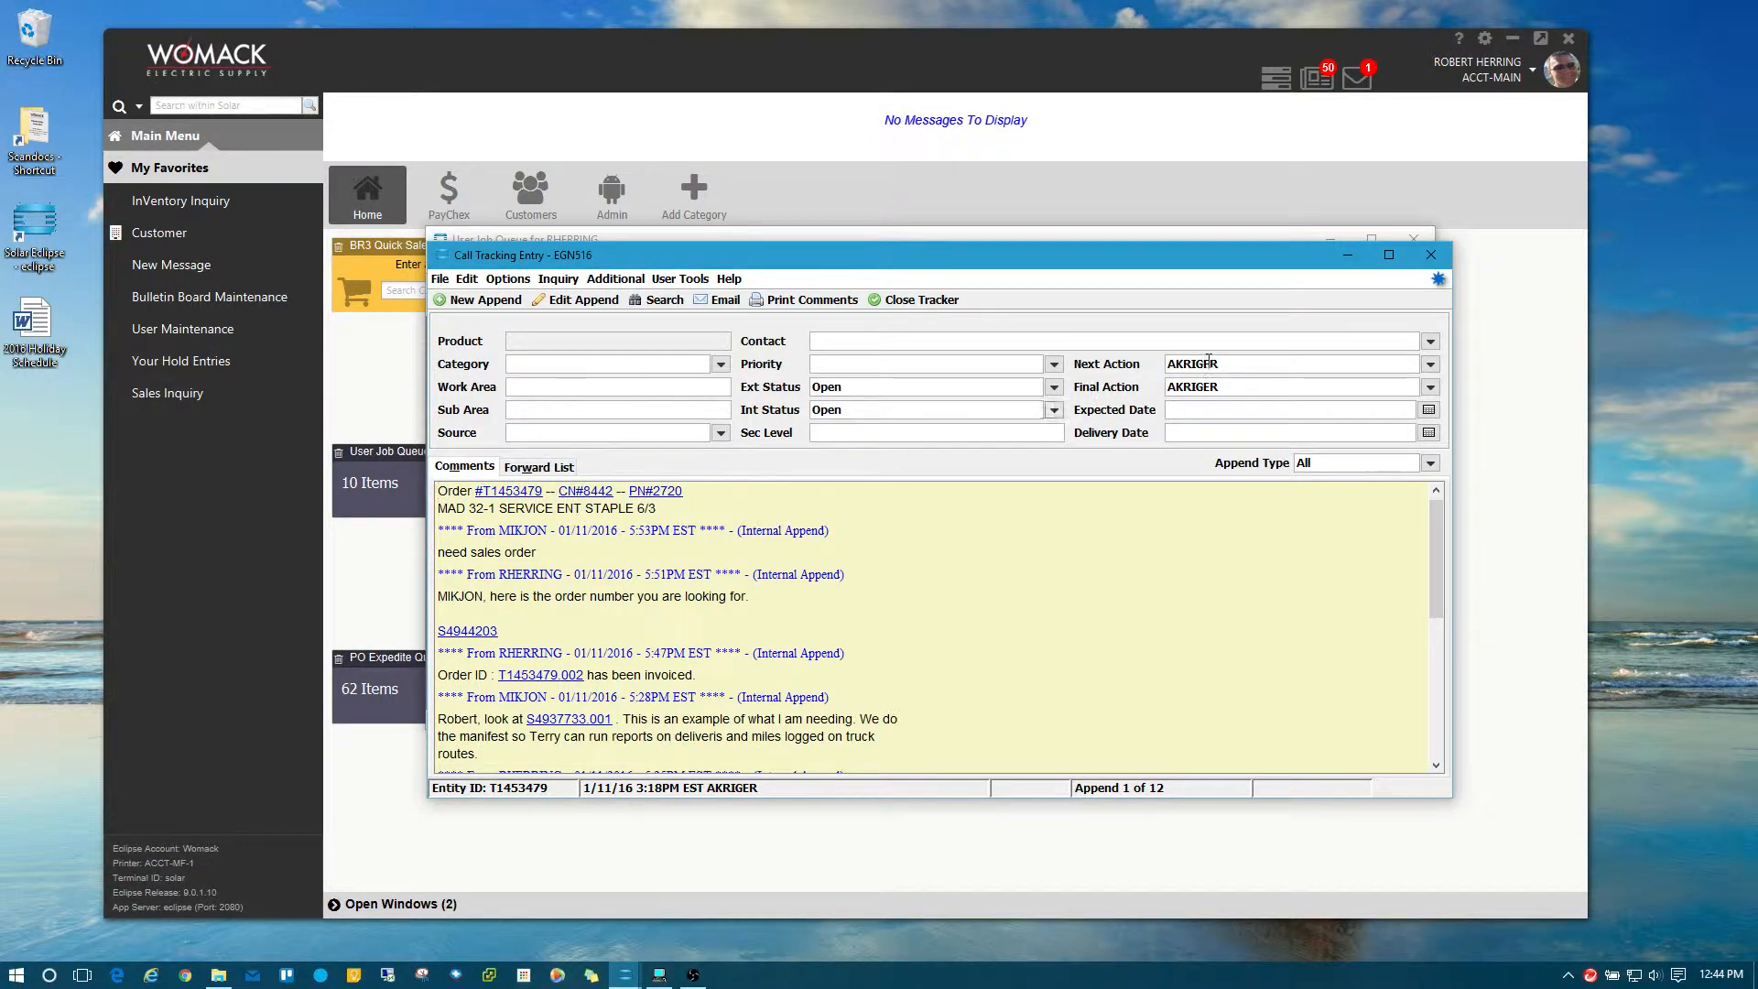
pyautogui.click(1431, 255)
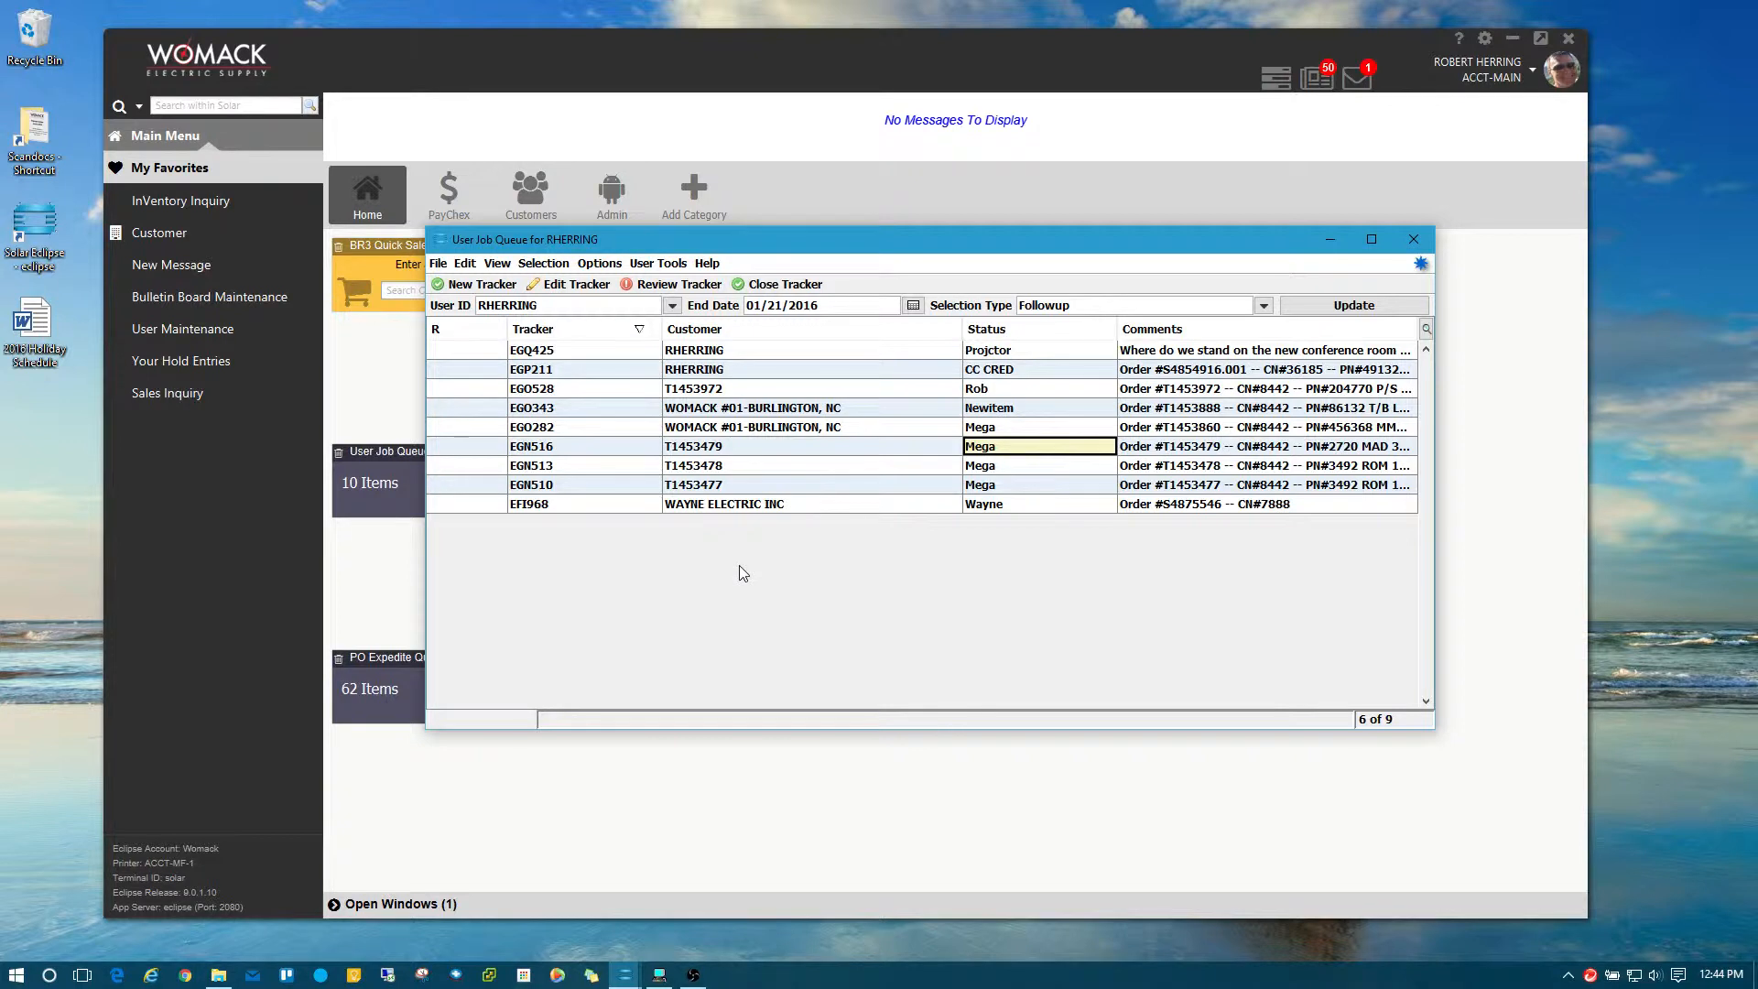
pyautogui.click(708, 351)
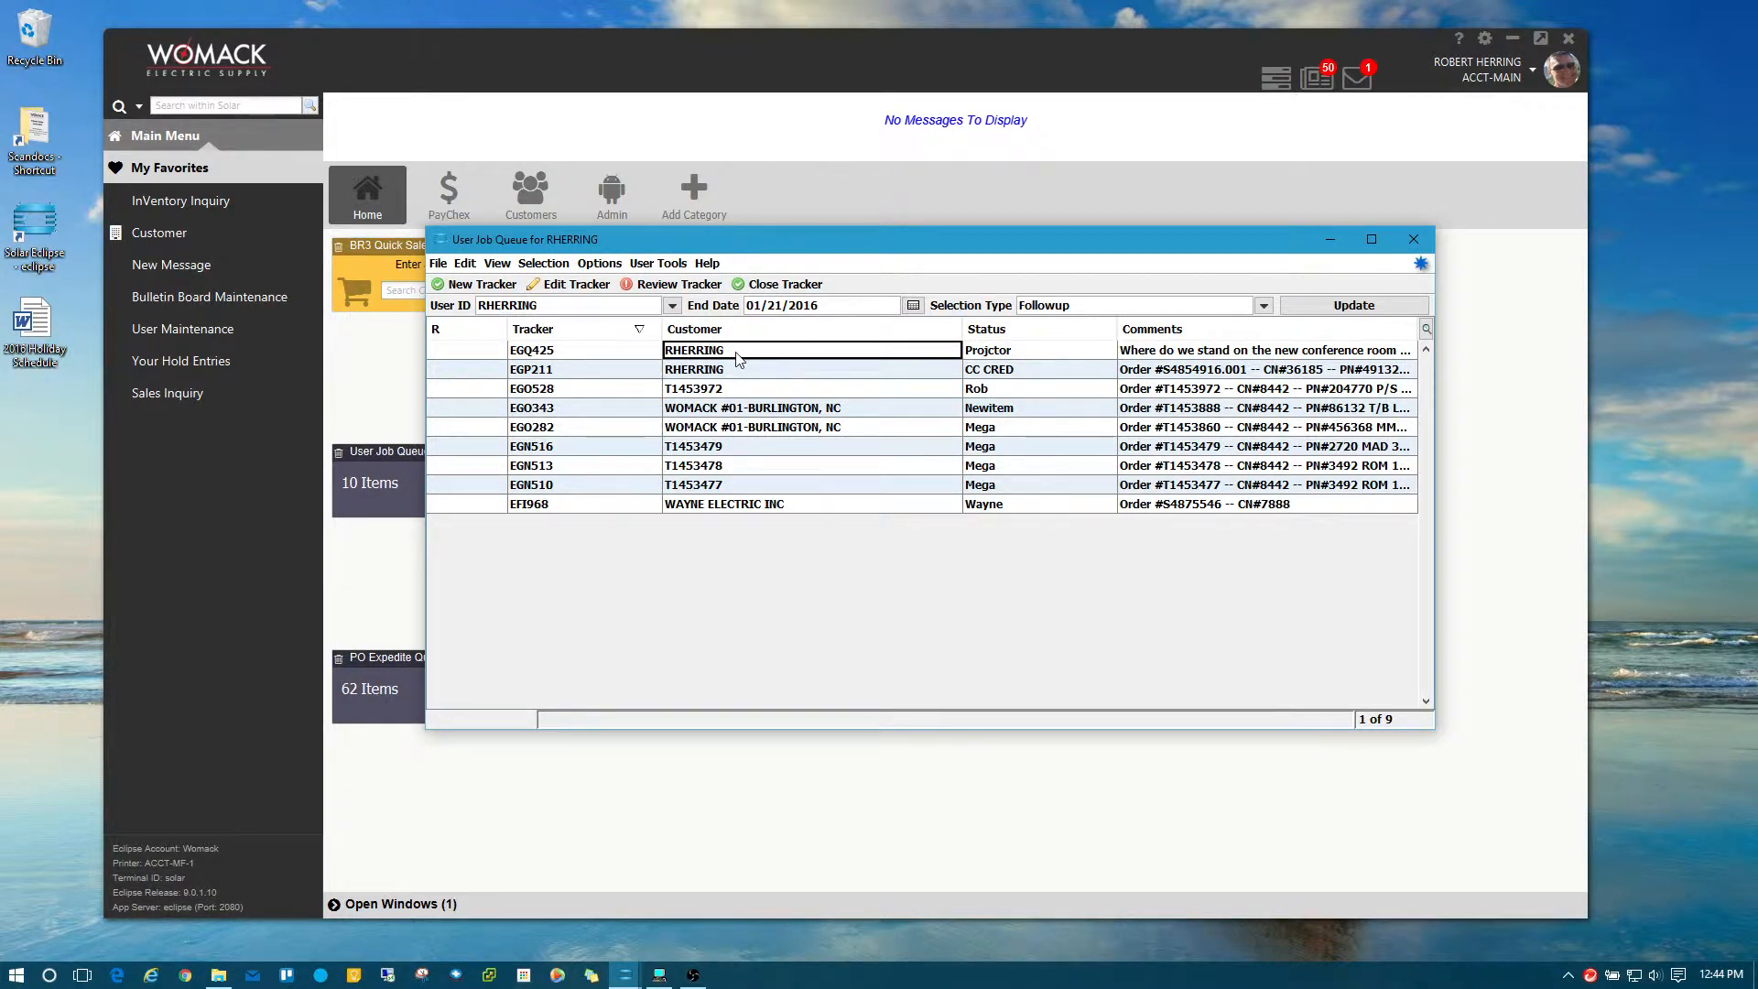
pyautogui.doubleClick(723, 353)
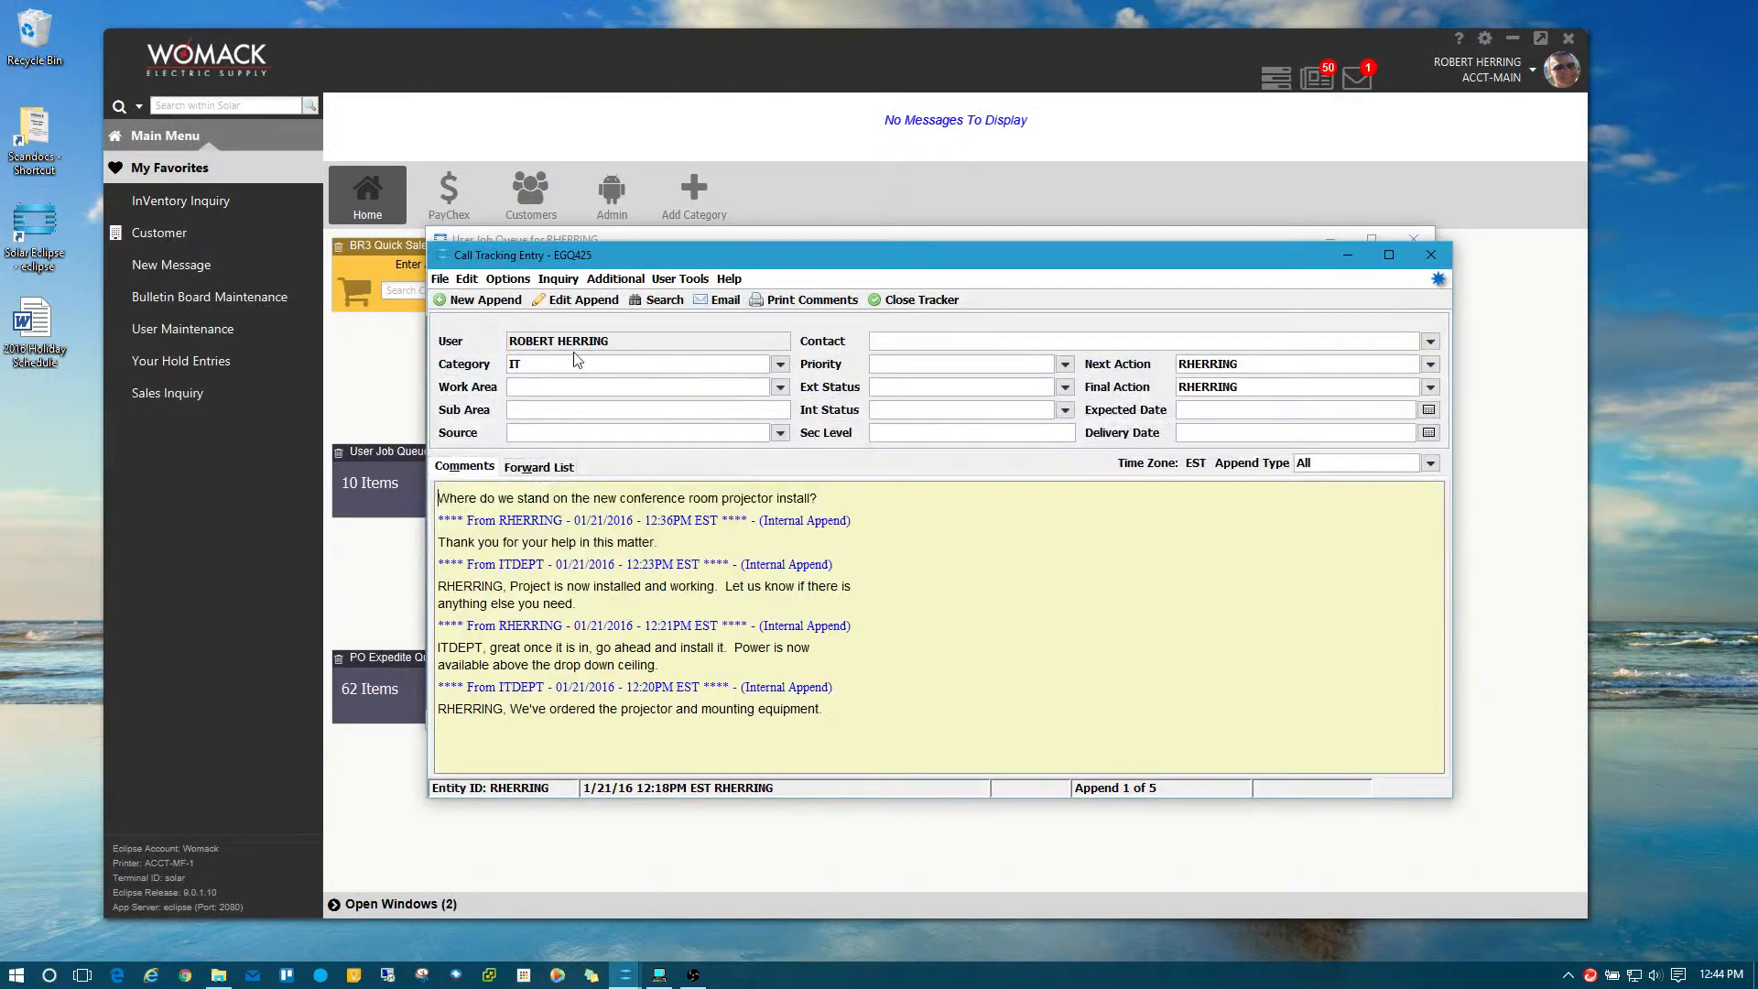
pyautogui.moveTo(509, 339); pyautogui.dragTo(634, 337)
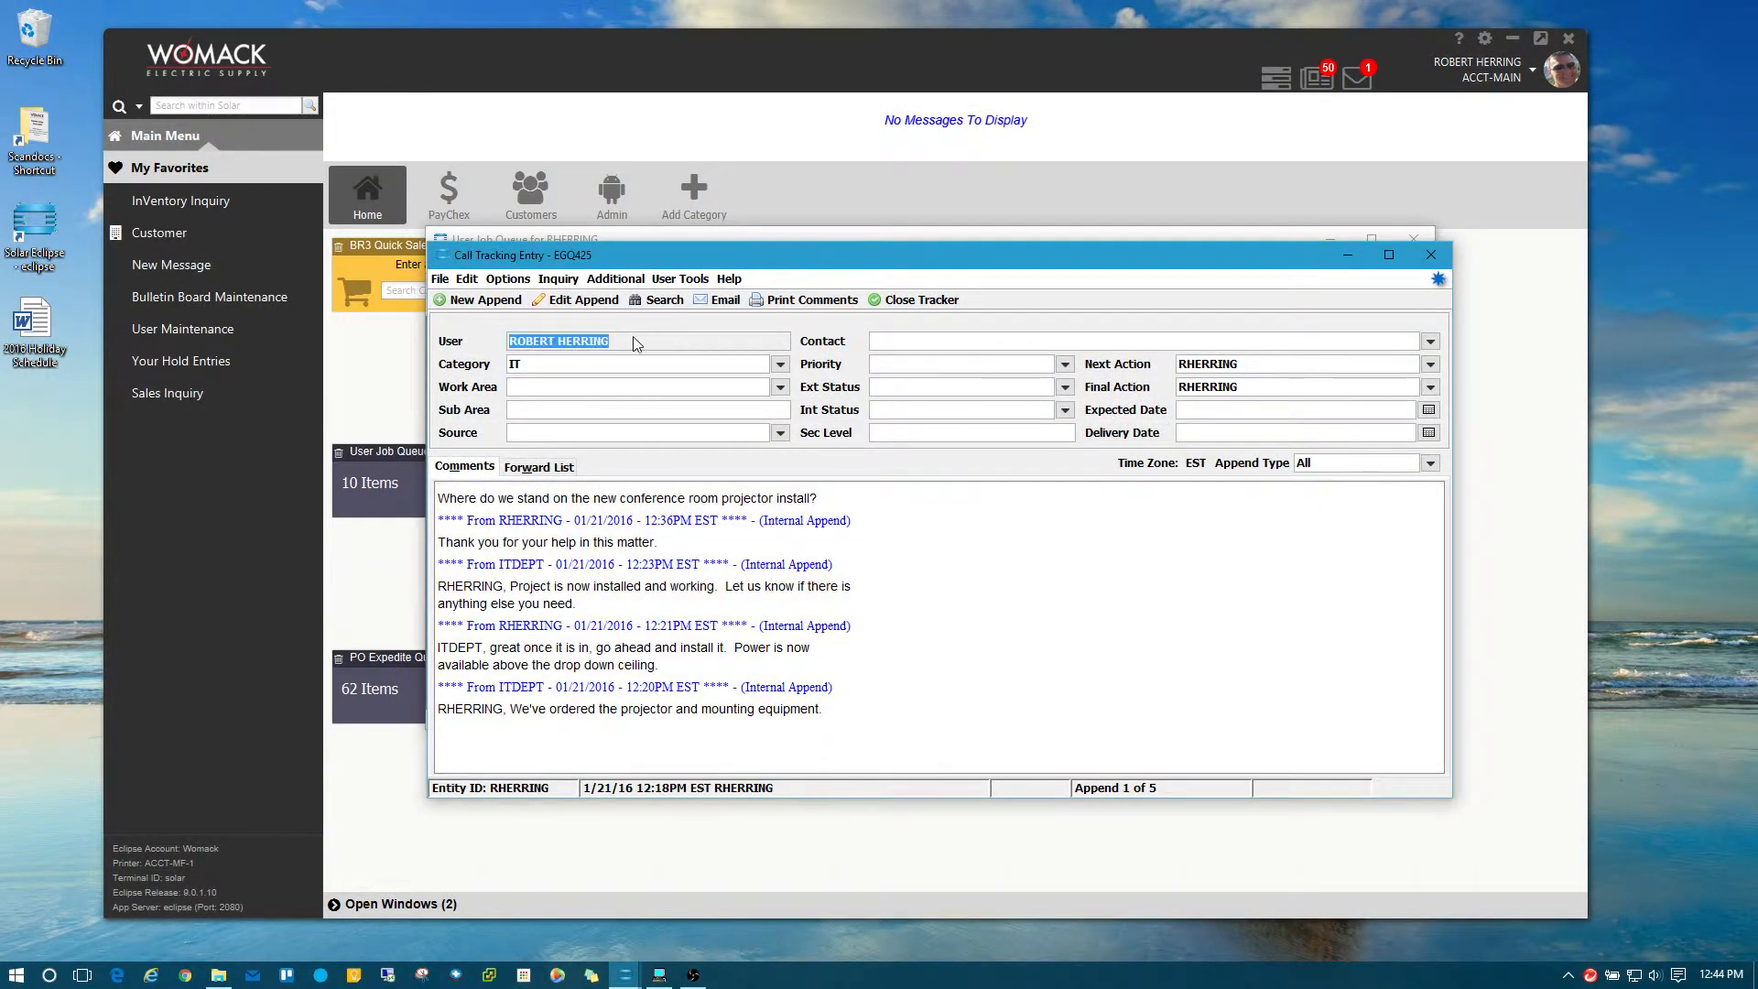
pyautogui.click(1430, 255)
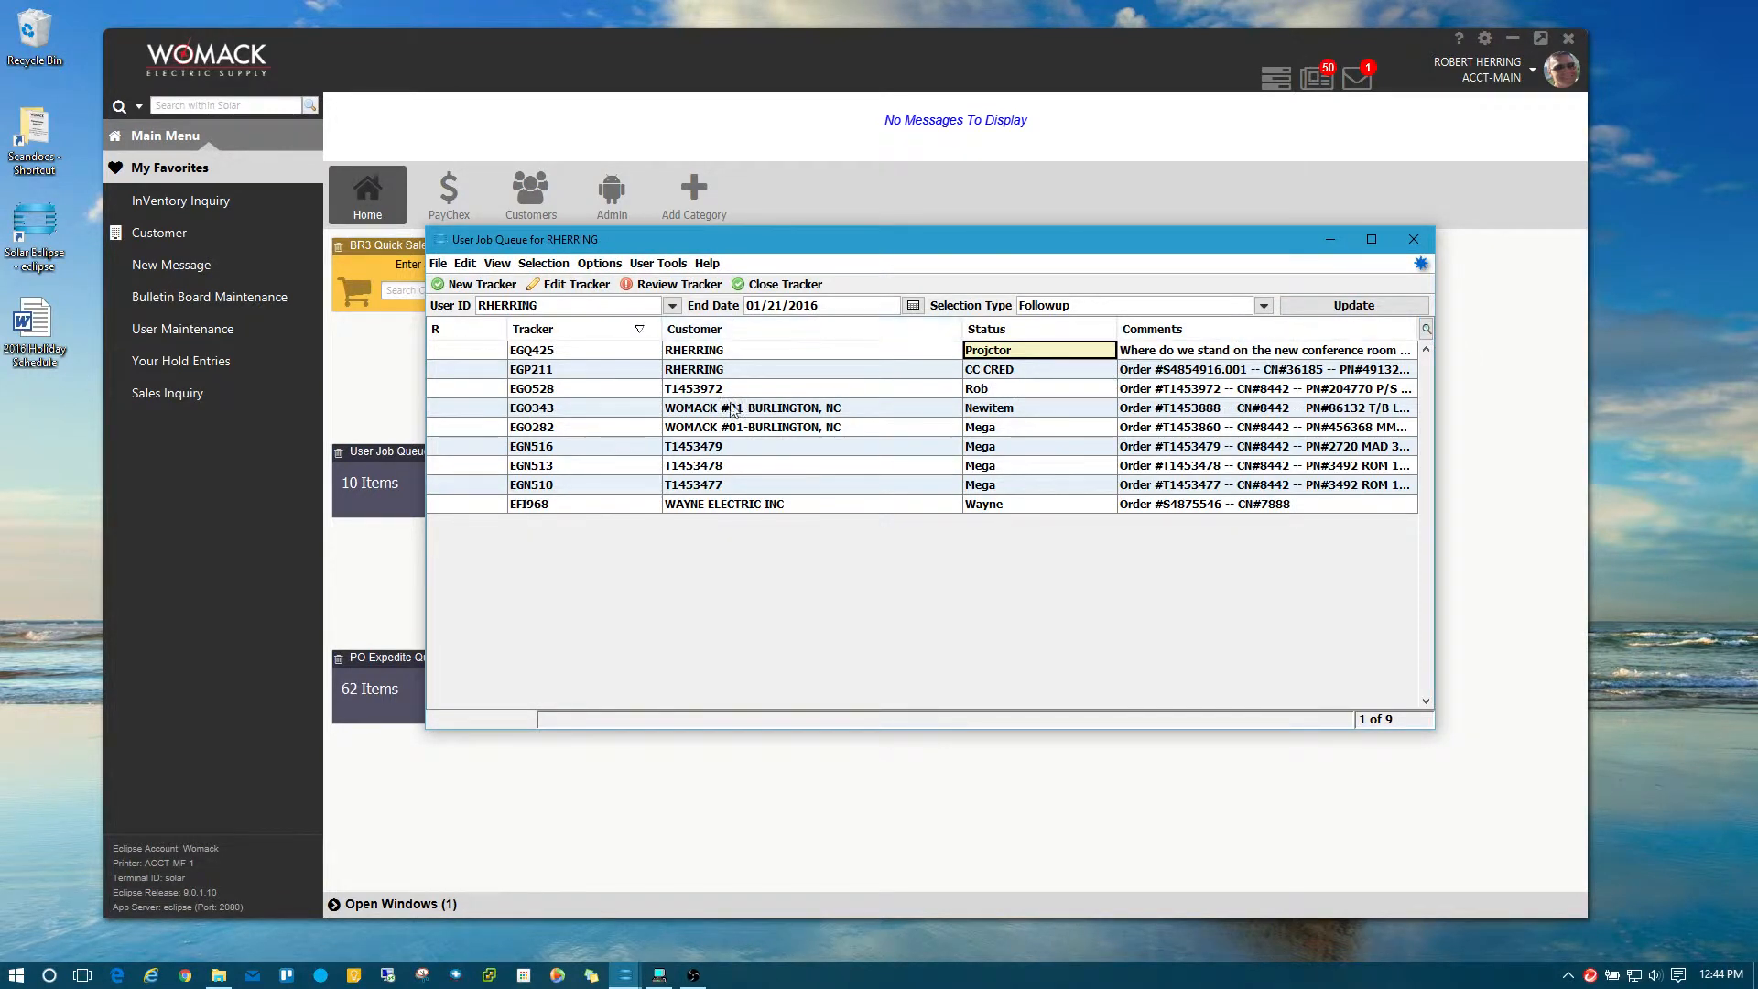
pyautogui.click(689, 466)
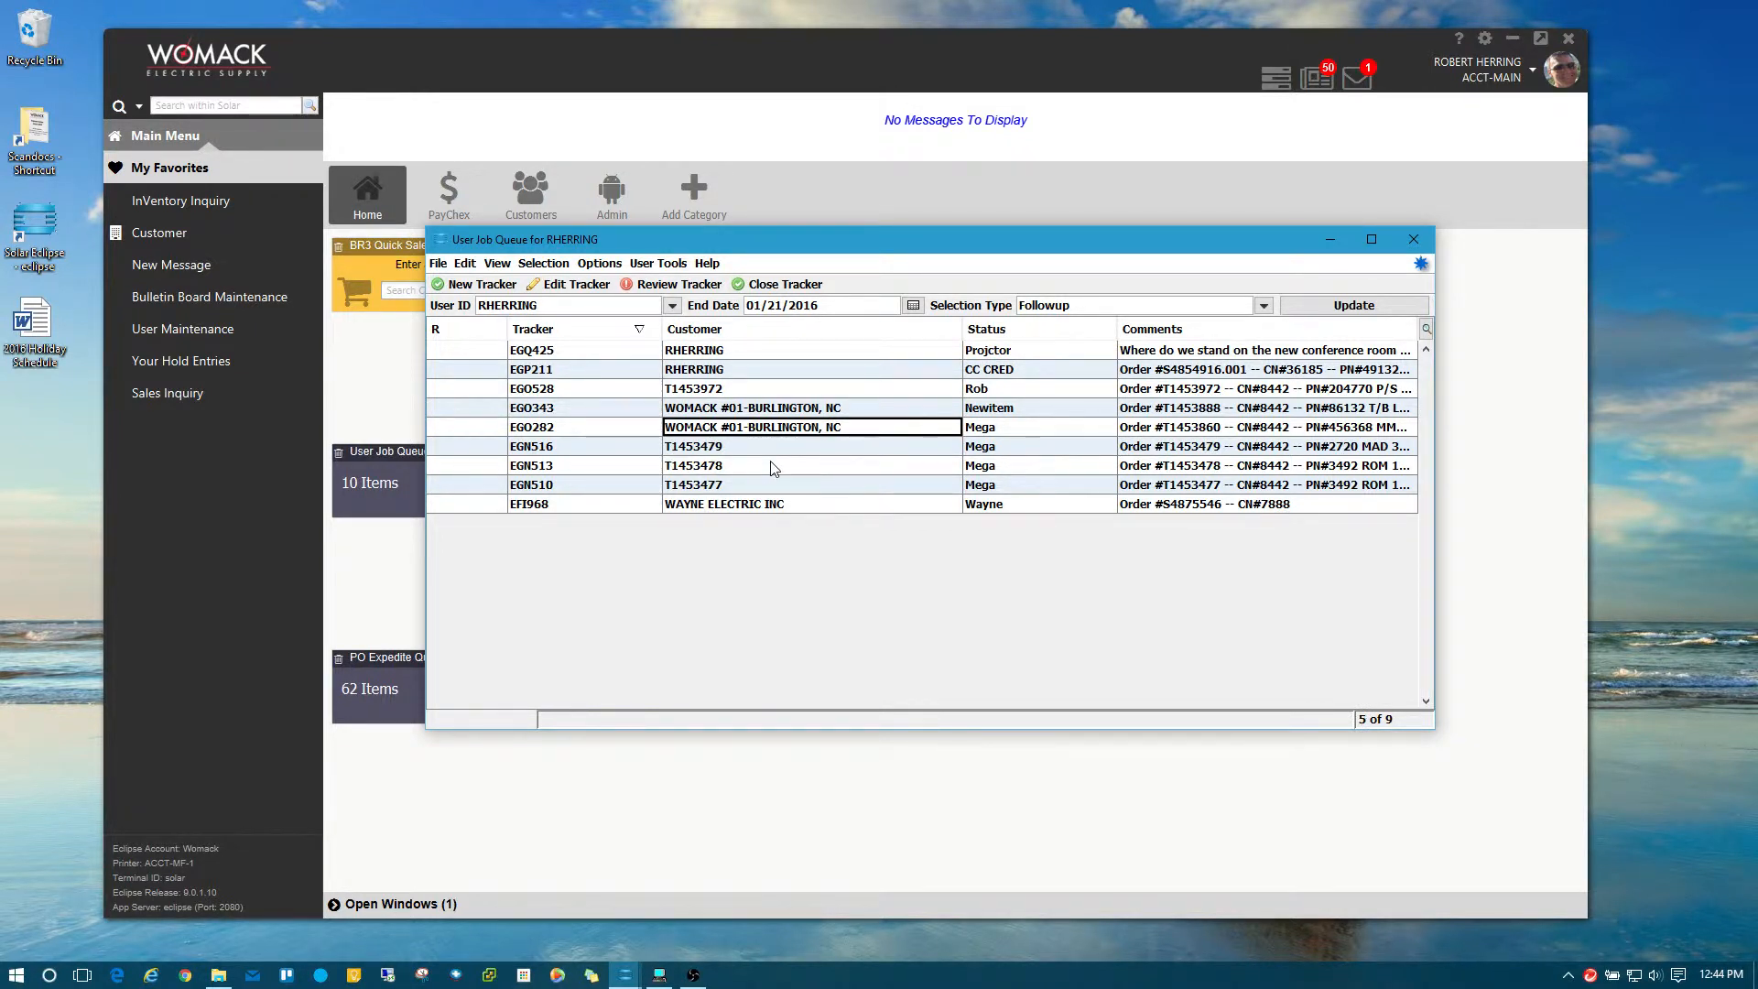
pyautogui.click(702, 369)
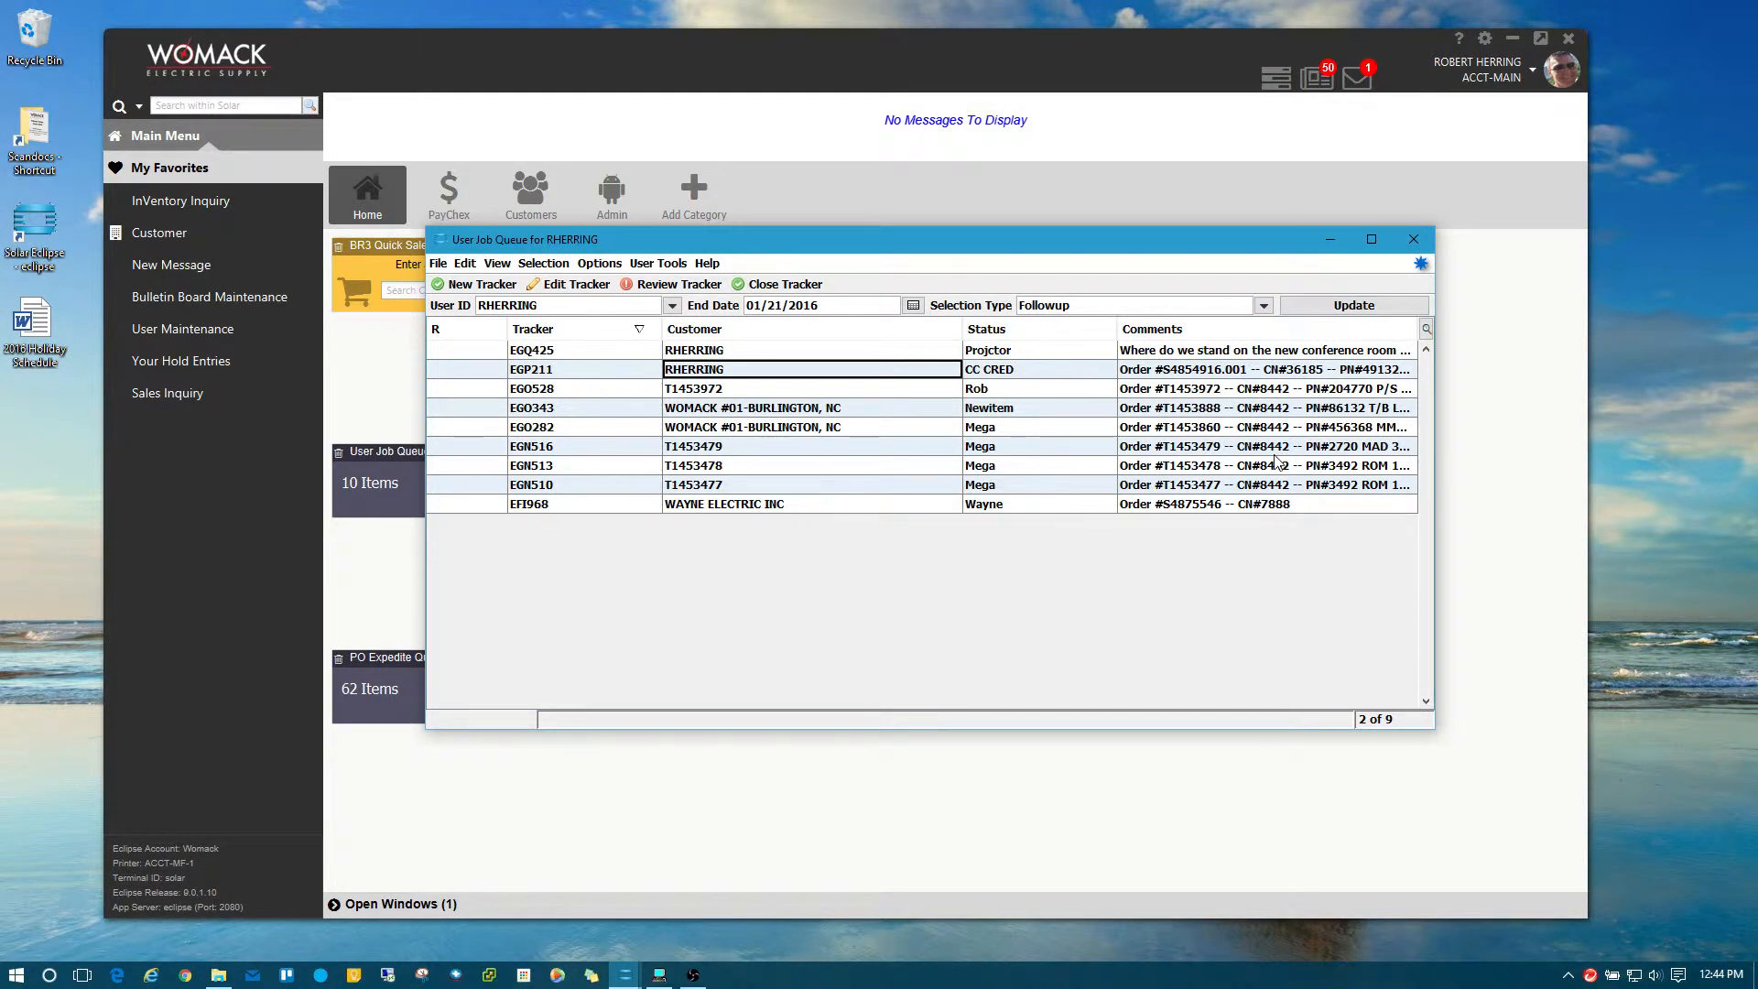
# Switch the queue to the Followup, Expected and Delivery Date layout and open tracker EGQ425.
pyautogui.click(1426, 328)
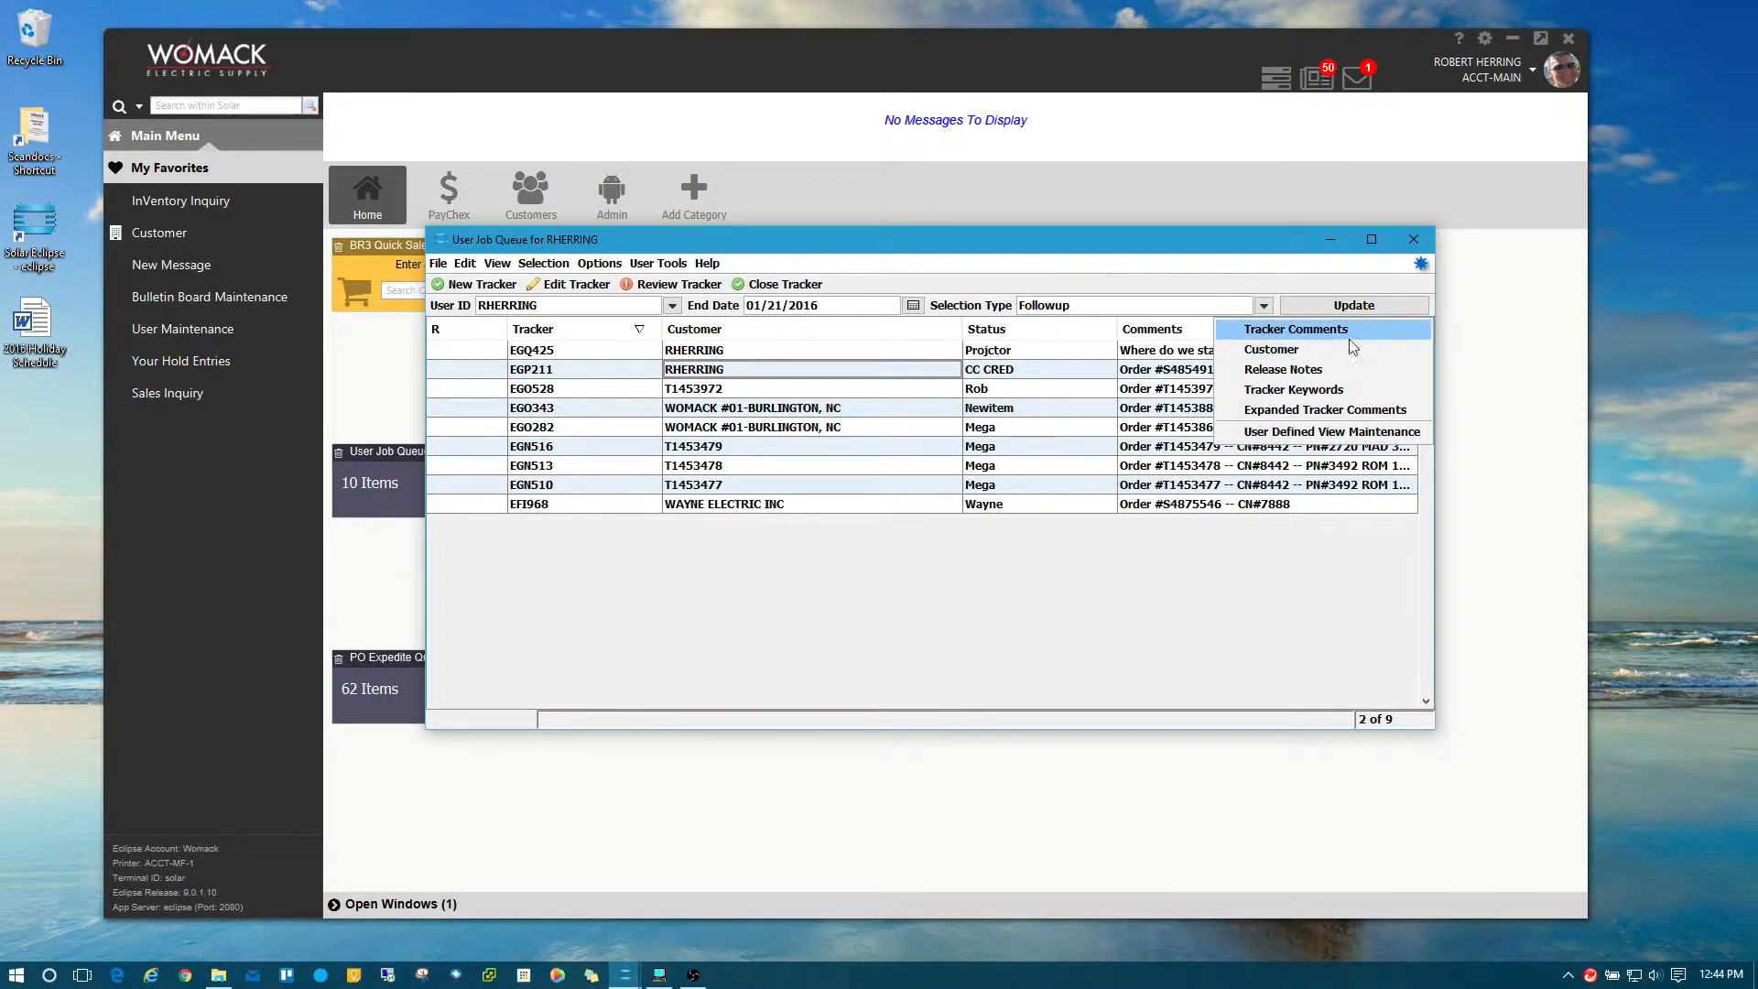
pyautogui.click(1297, 333)
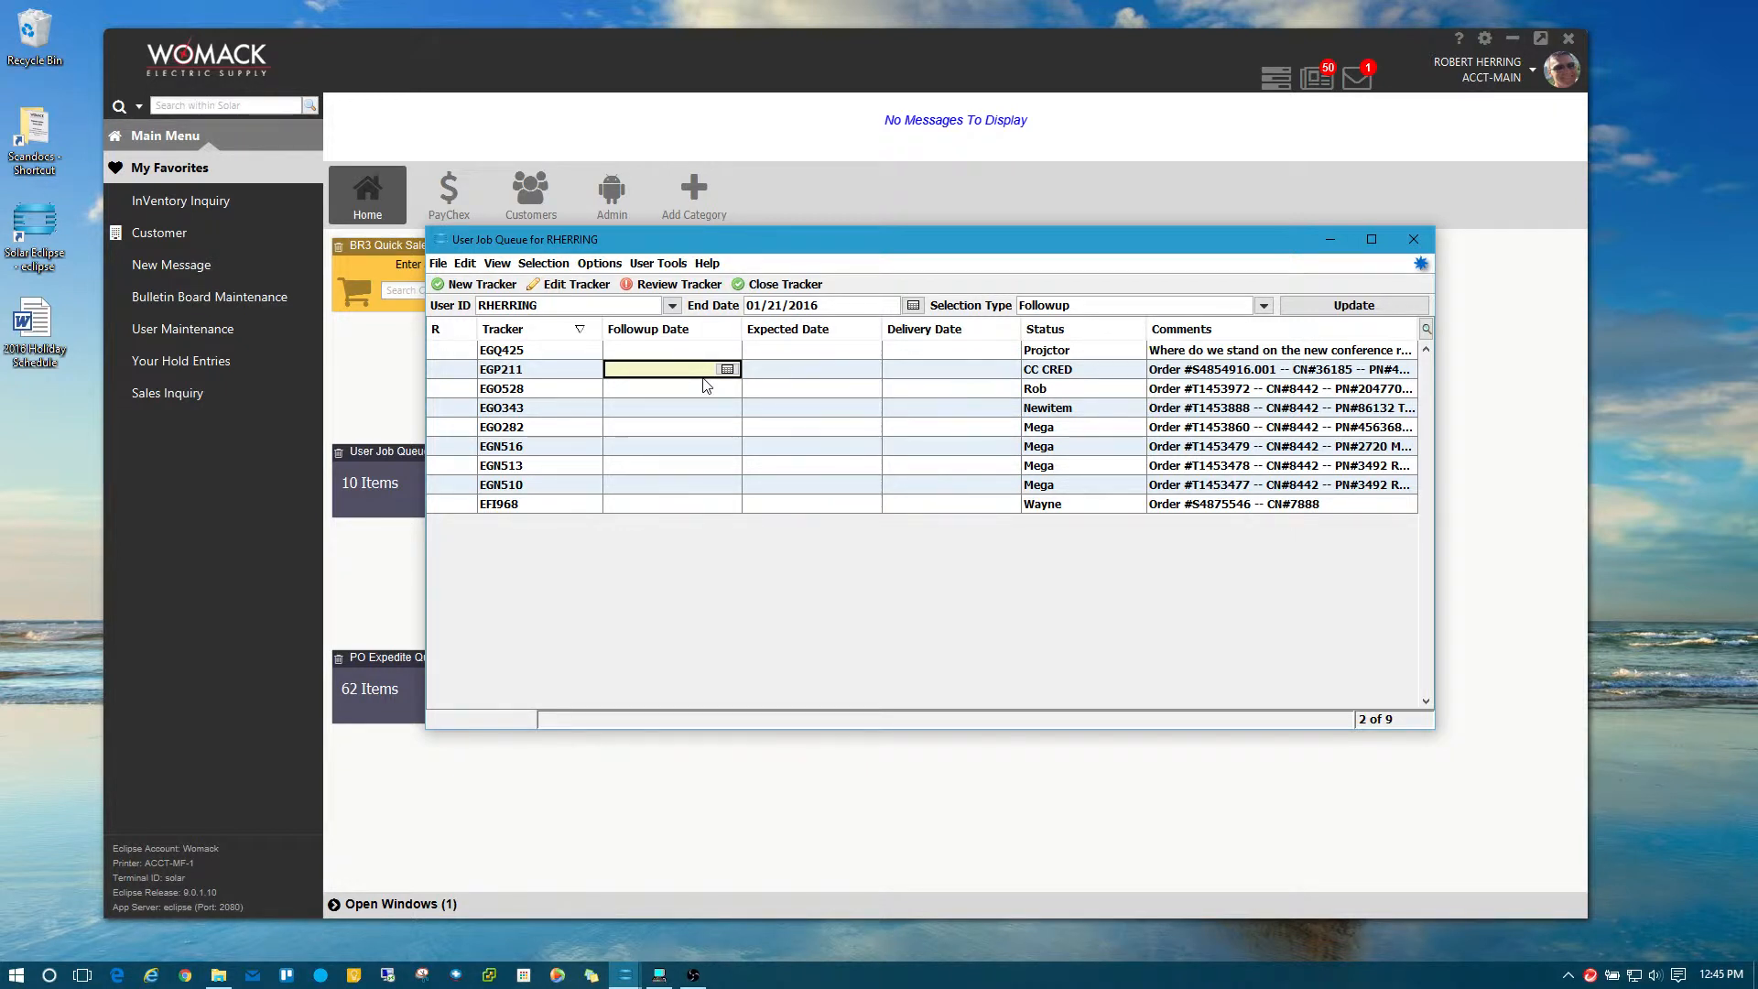
pyautogui.click(514, 356)
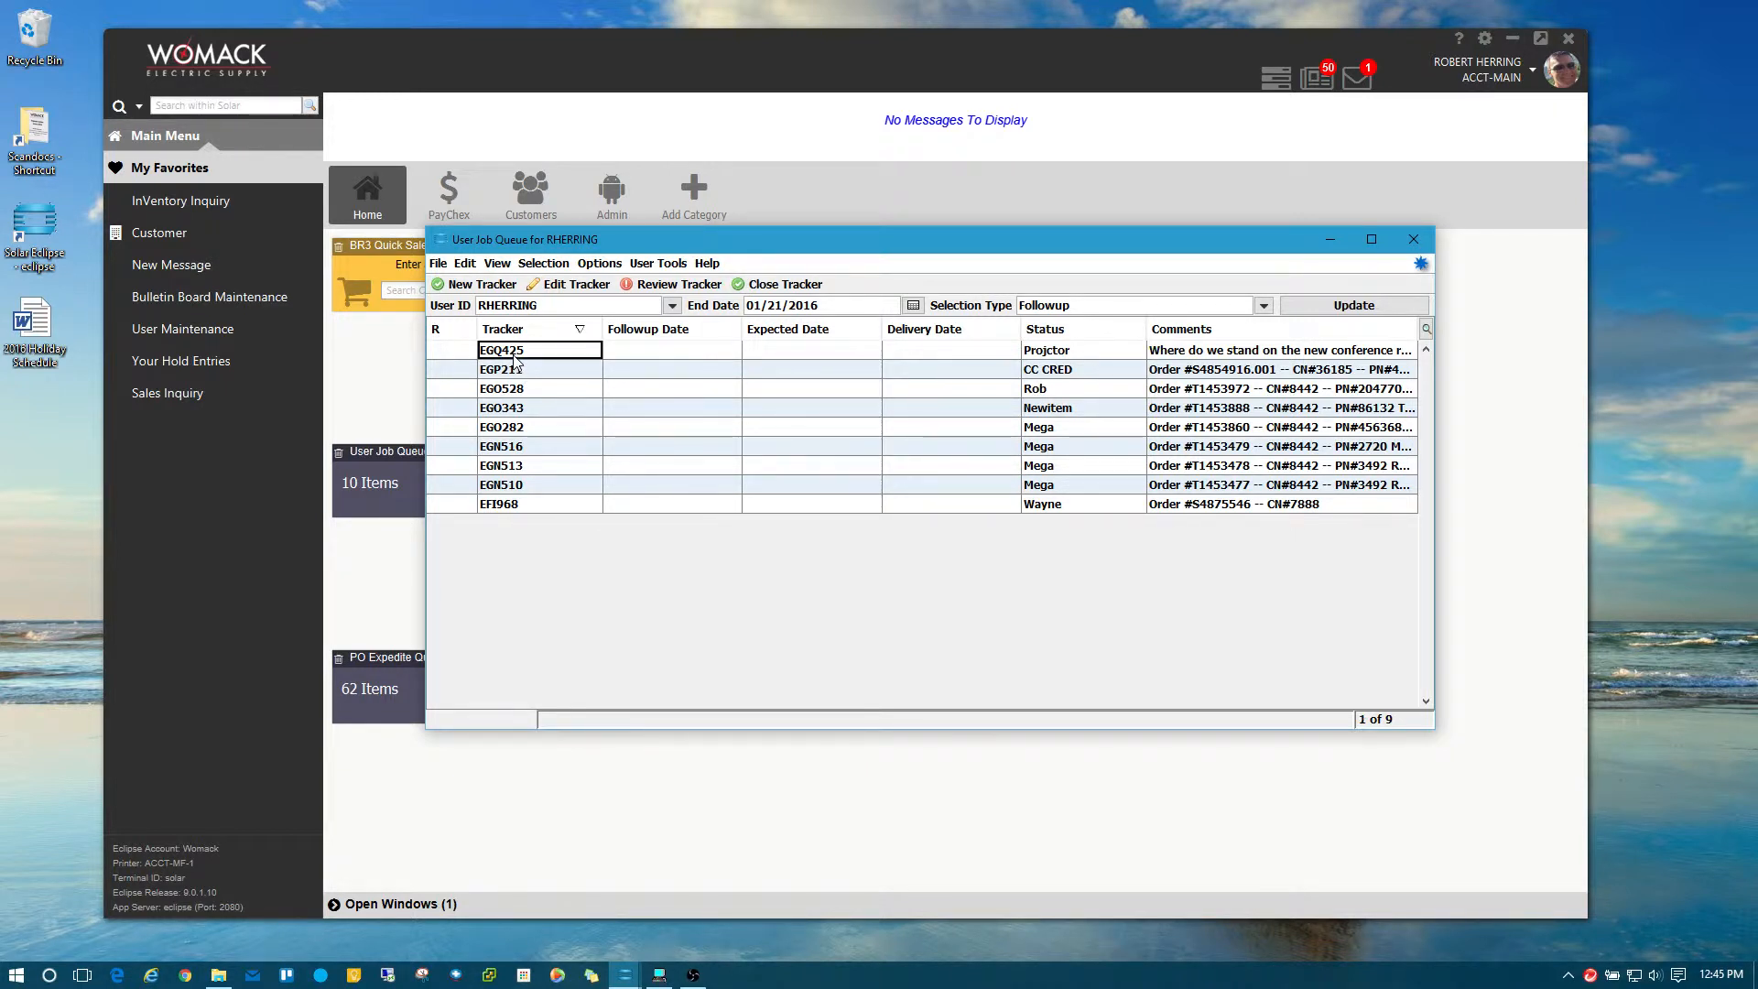
pyautogui.doubleClick(516, 358)
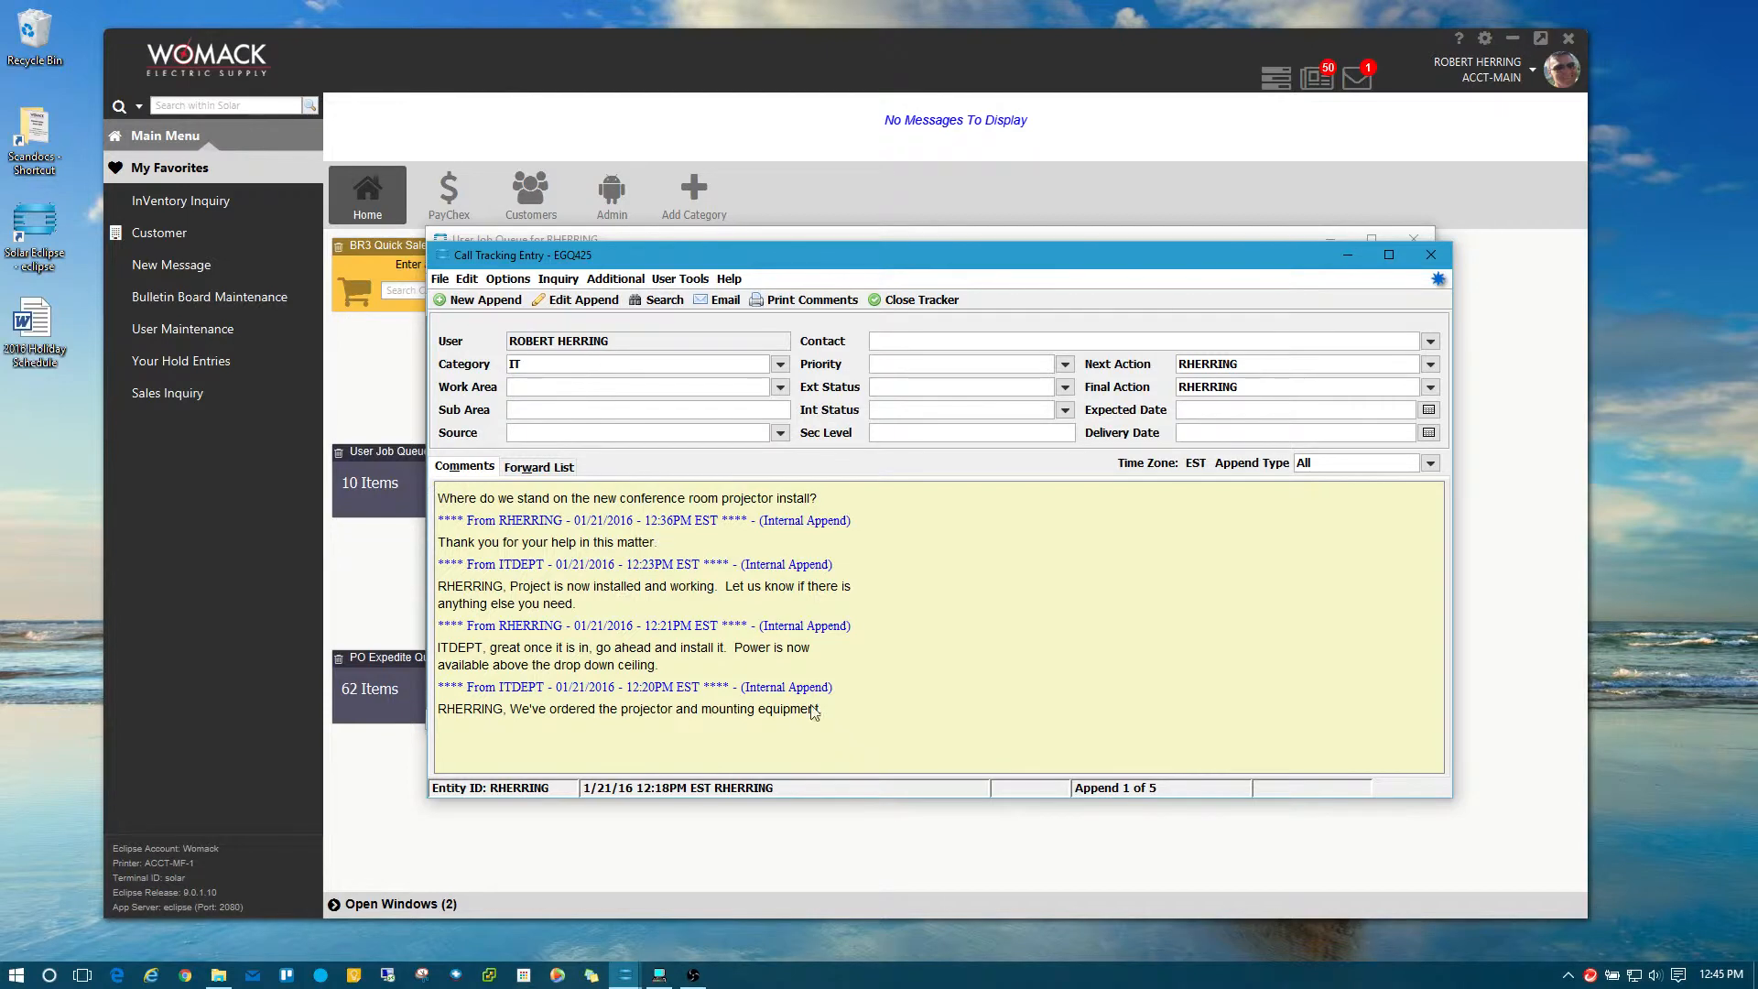
# Sort EGQ425's comments by ascending date, then back to descending date.
pyautogui.click(509, 279)
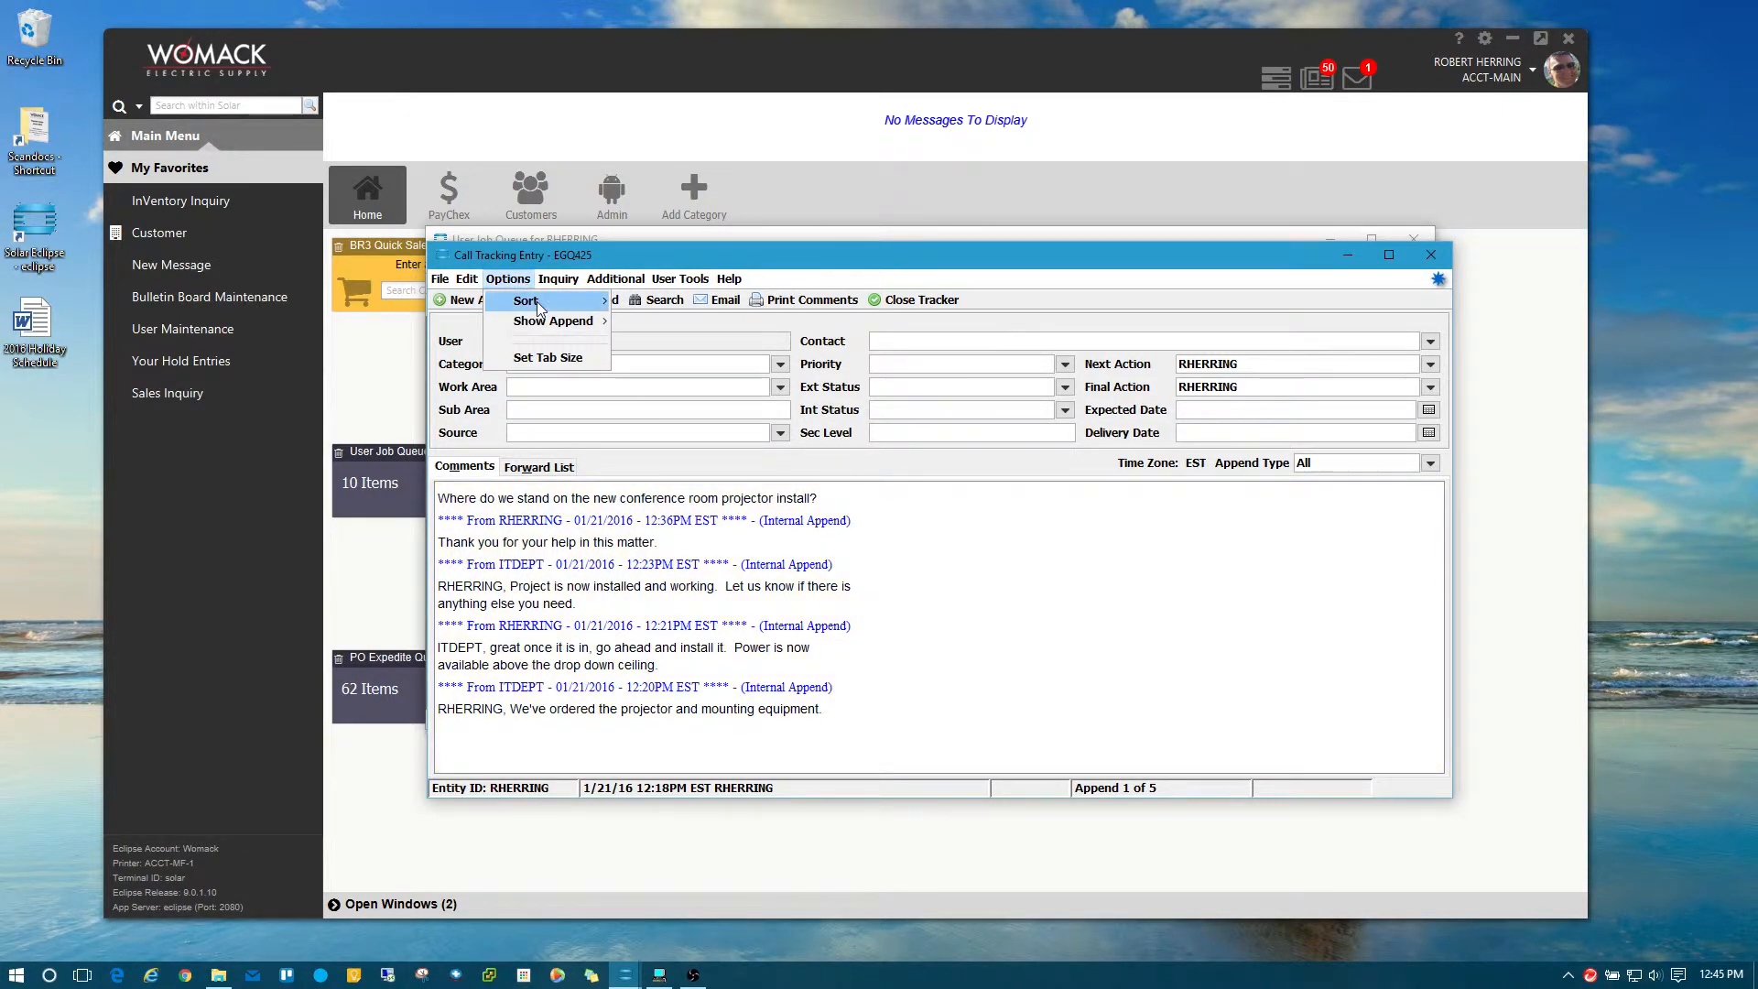
pyautogui.moveTo(586, 301)
pyautogui.click(685, 303)
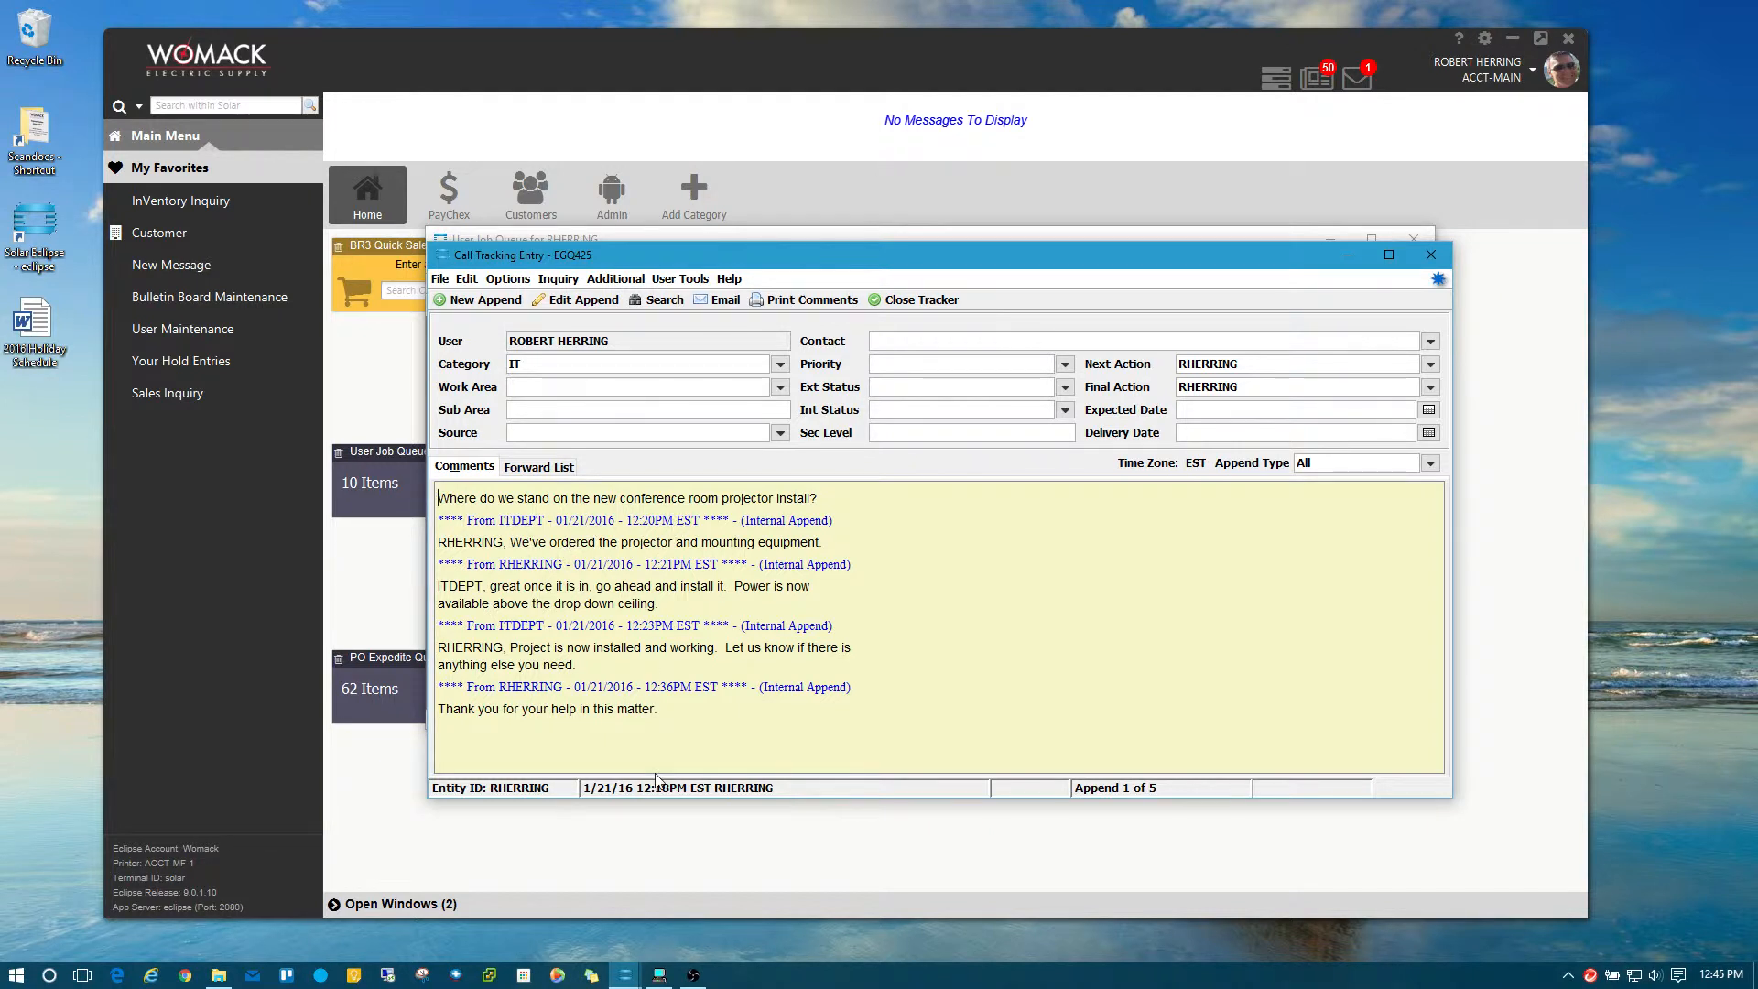
pyautogui.click(508, 279)
pyautogui.moveTo(549, 302)
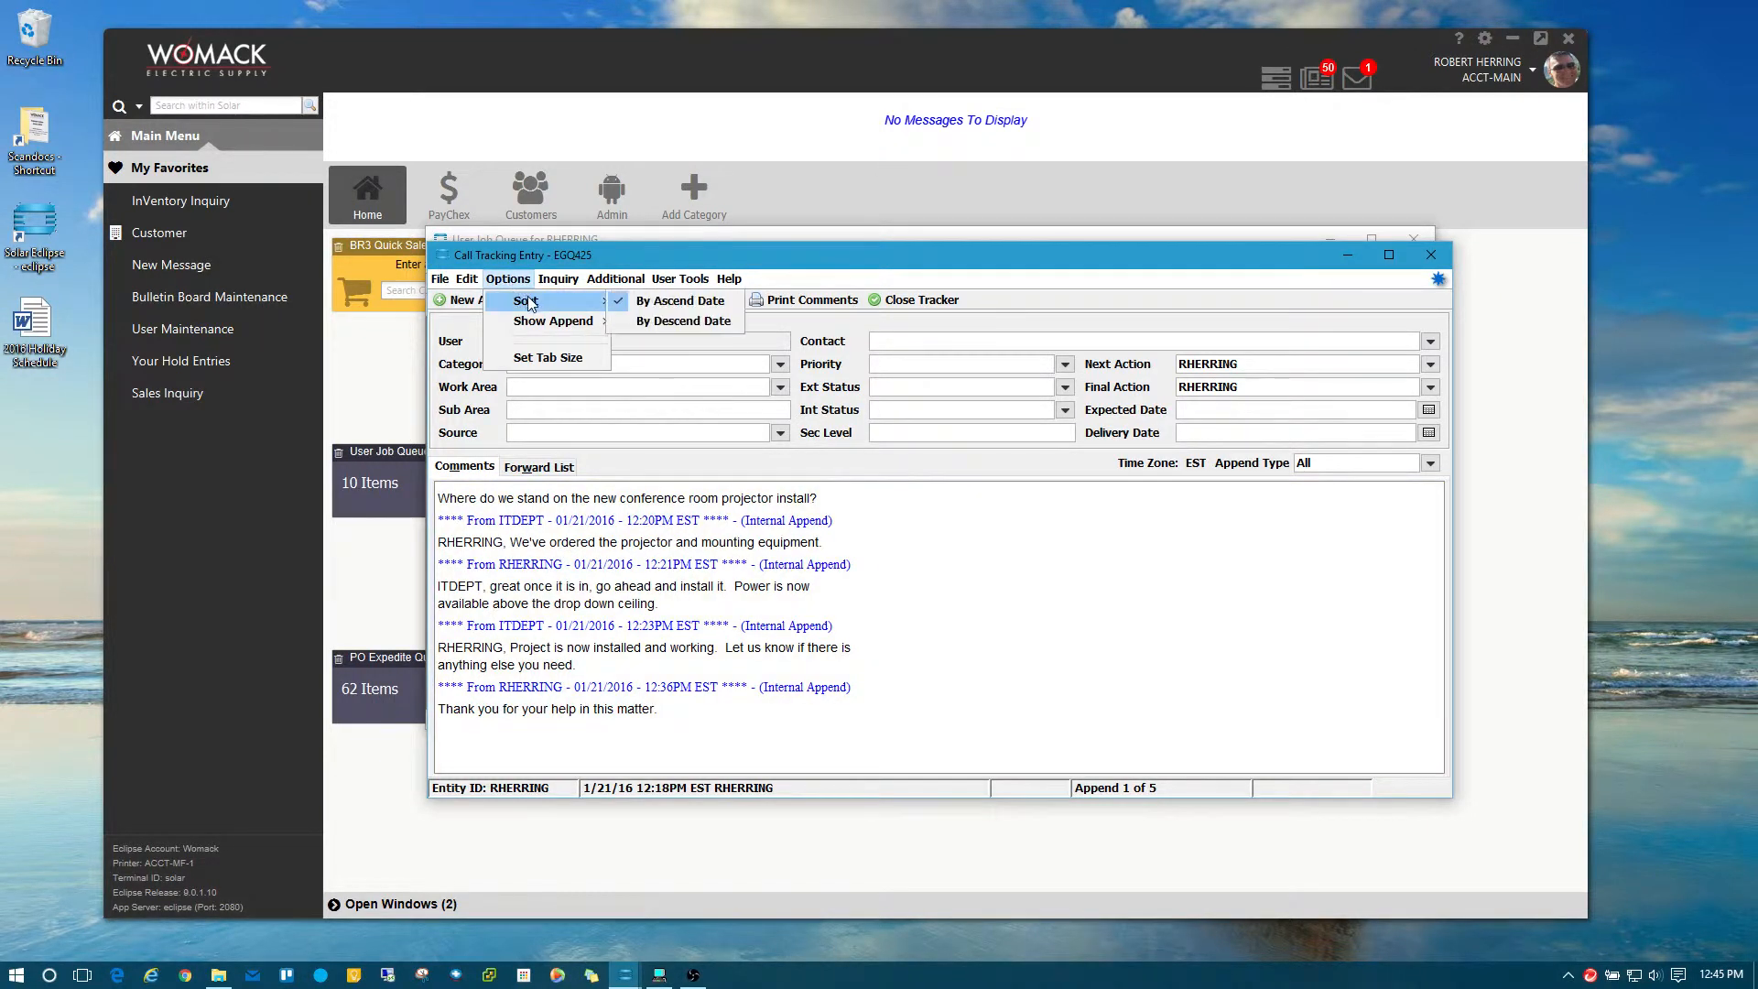
pyautogui.click(681, 323)
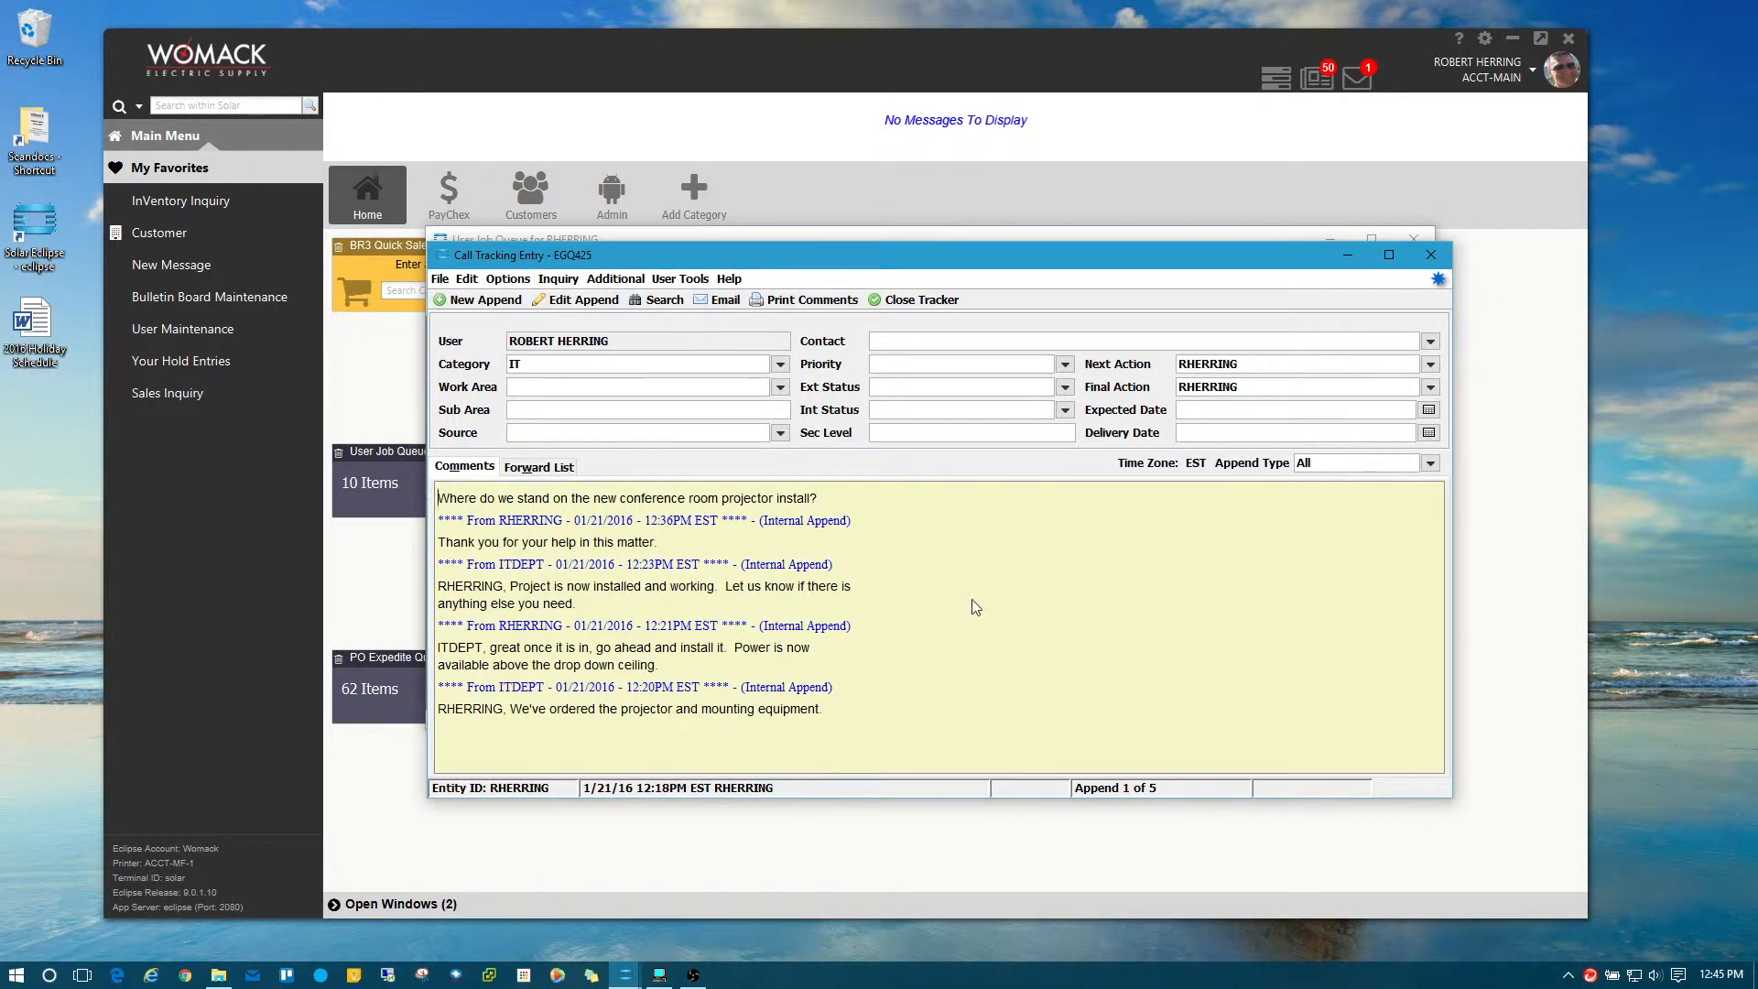
pyautogui.click(1033, 567)
# Browse the Edit and Options menus, then start a New Append comment.
pyautogui.click(467, 279)
pyautogui.click(467, 280)
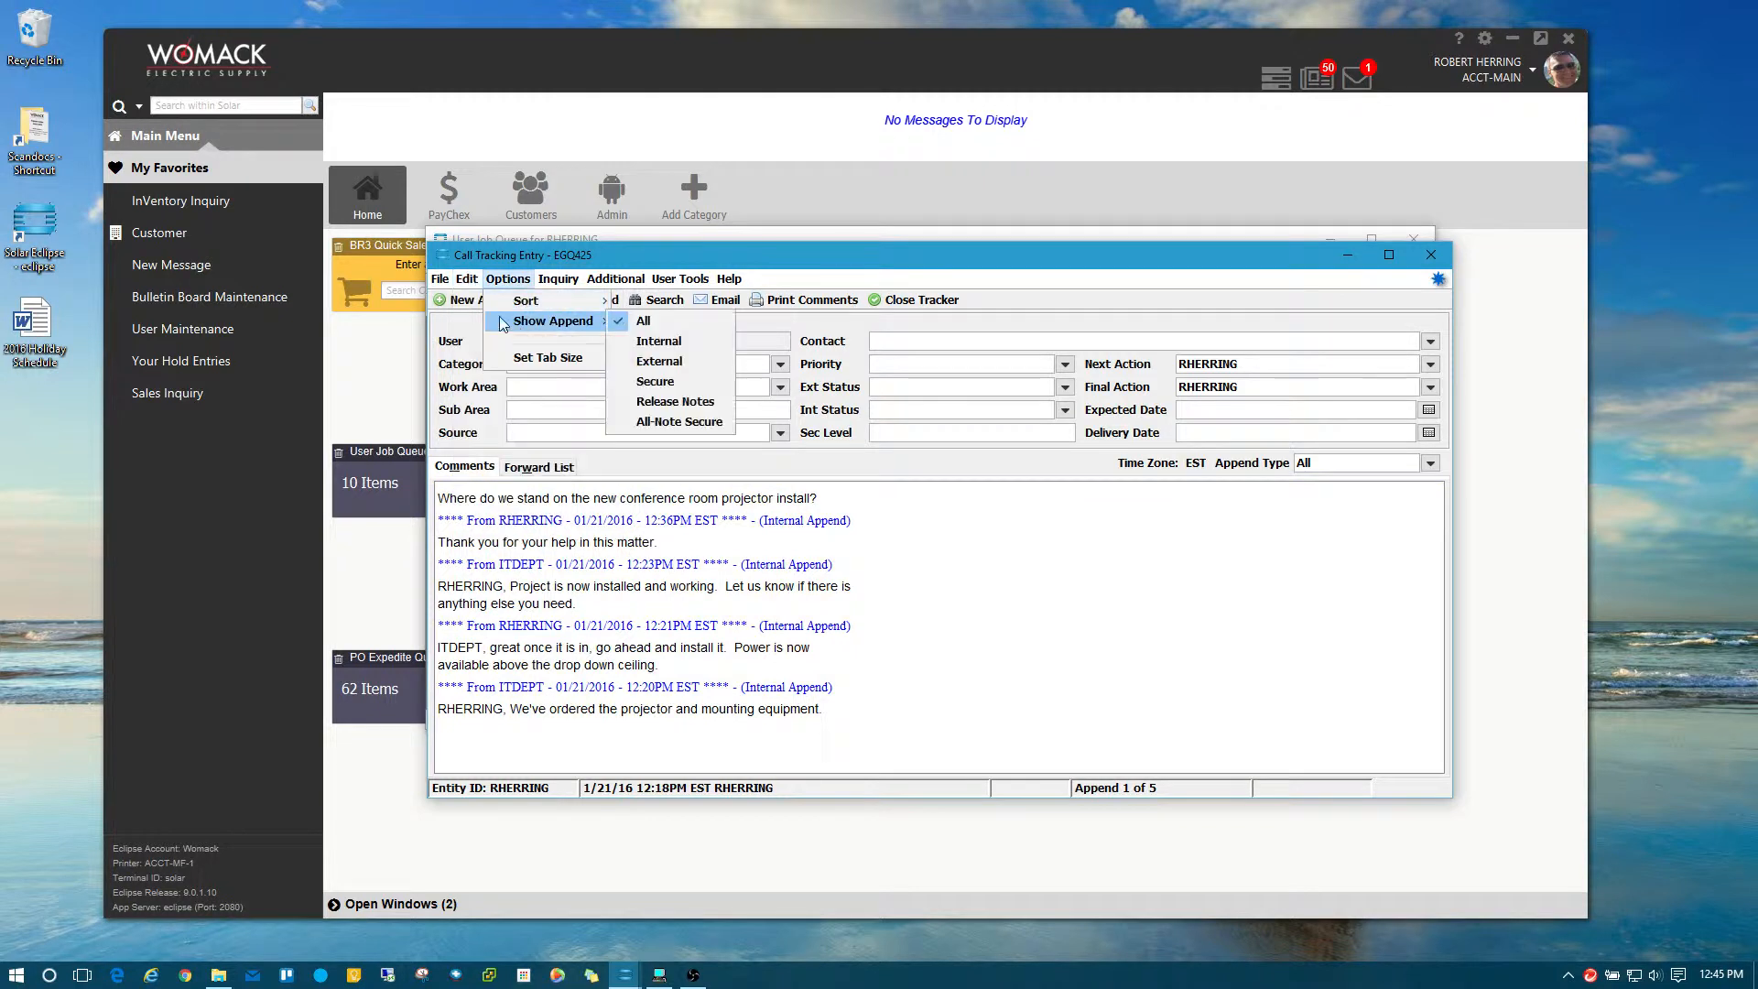
pyautogui.click(467, 280)
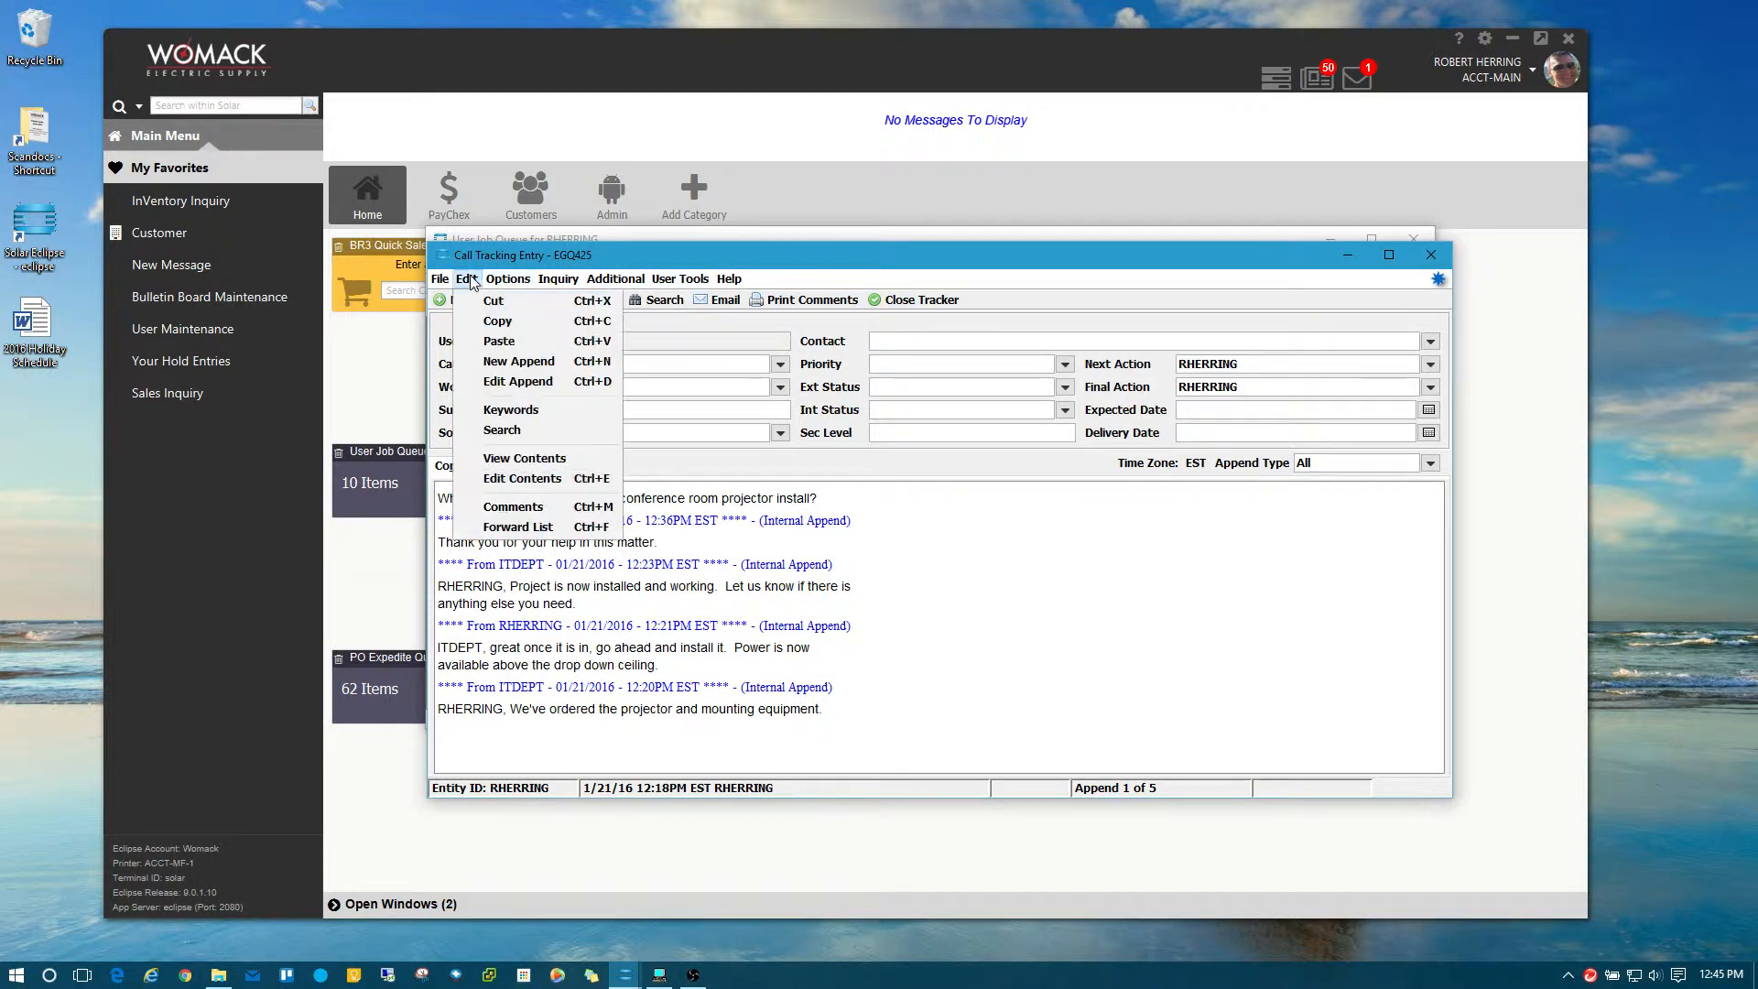
pyautogui.click(506, 361)
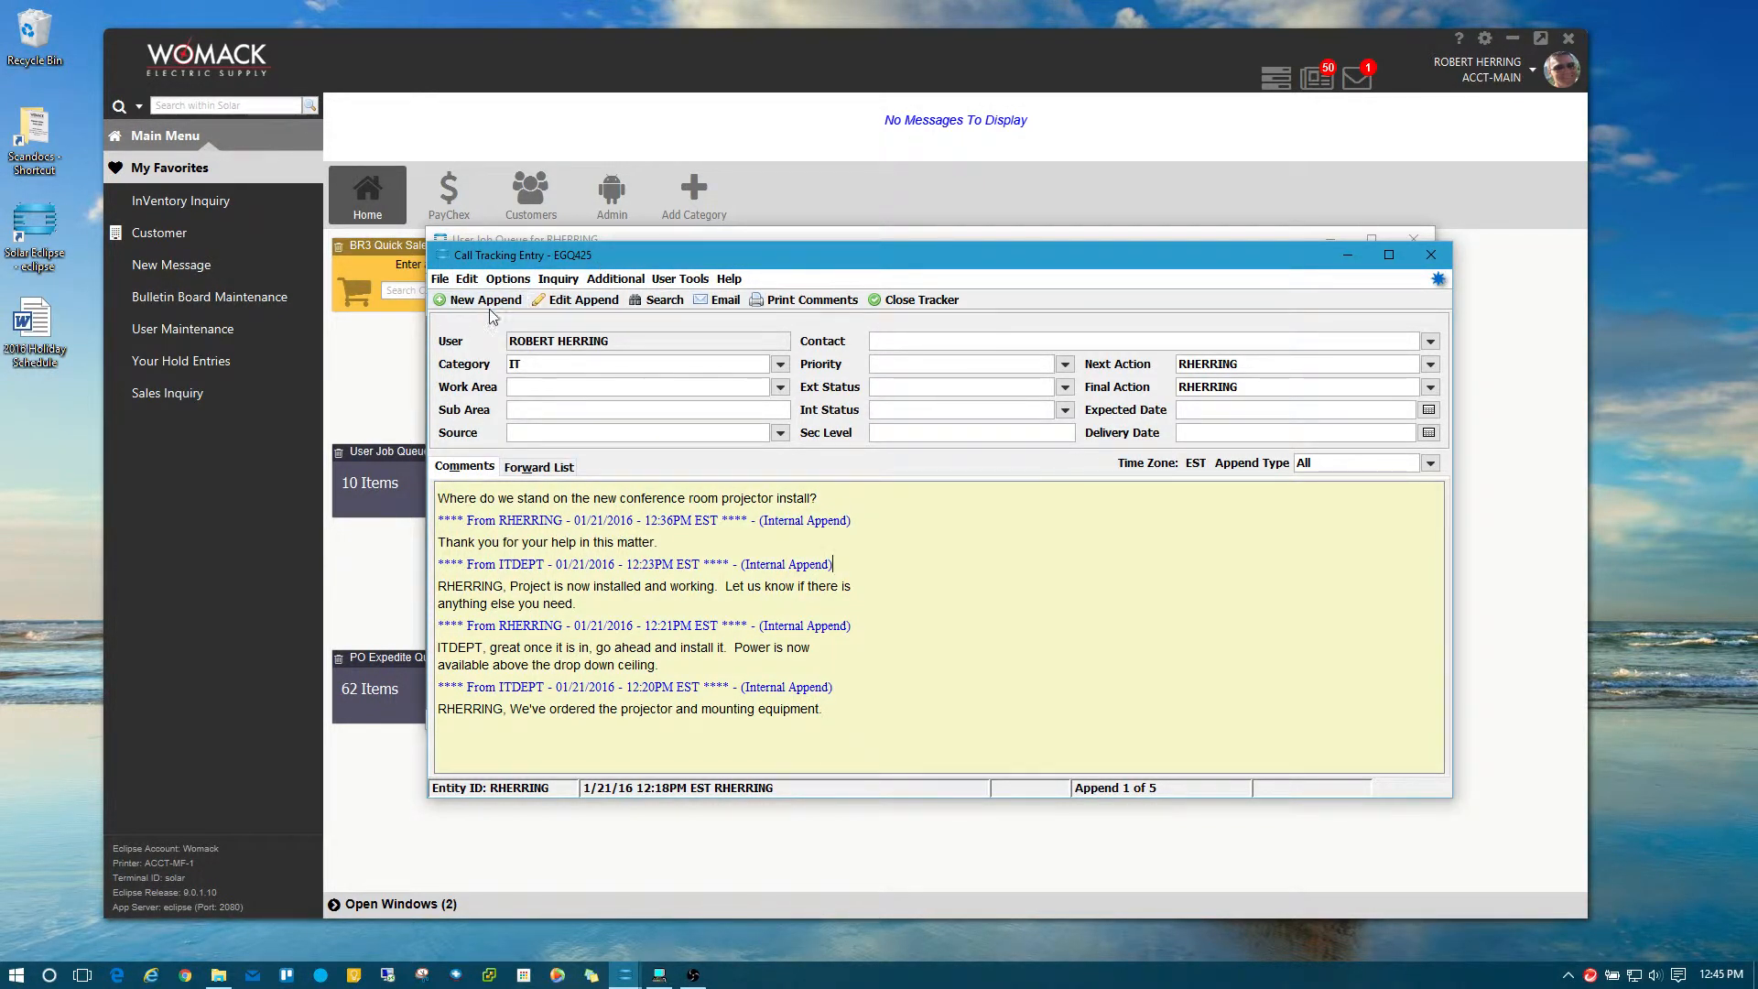
pyautogui.click(508, 280)
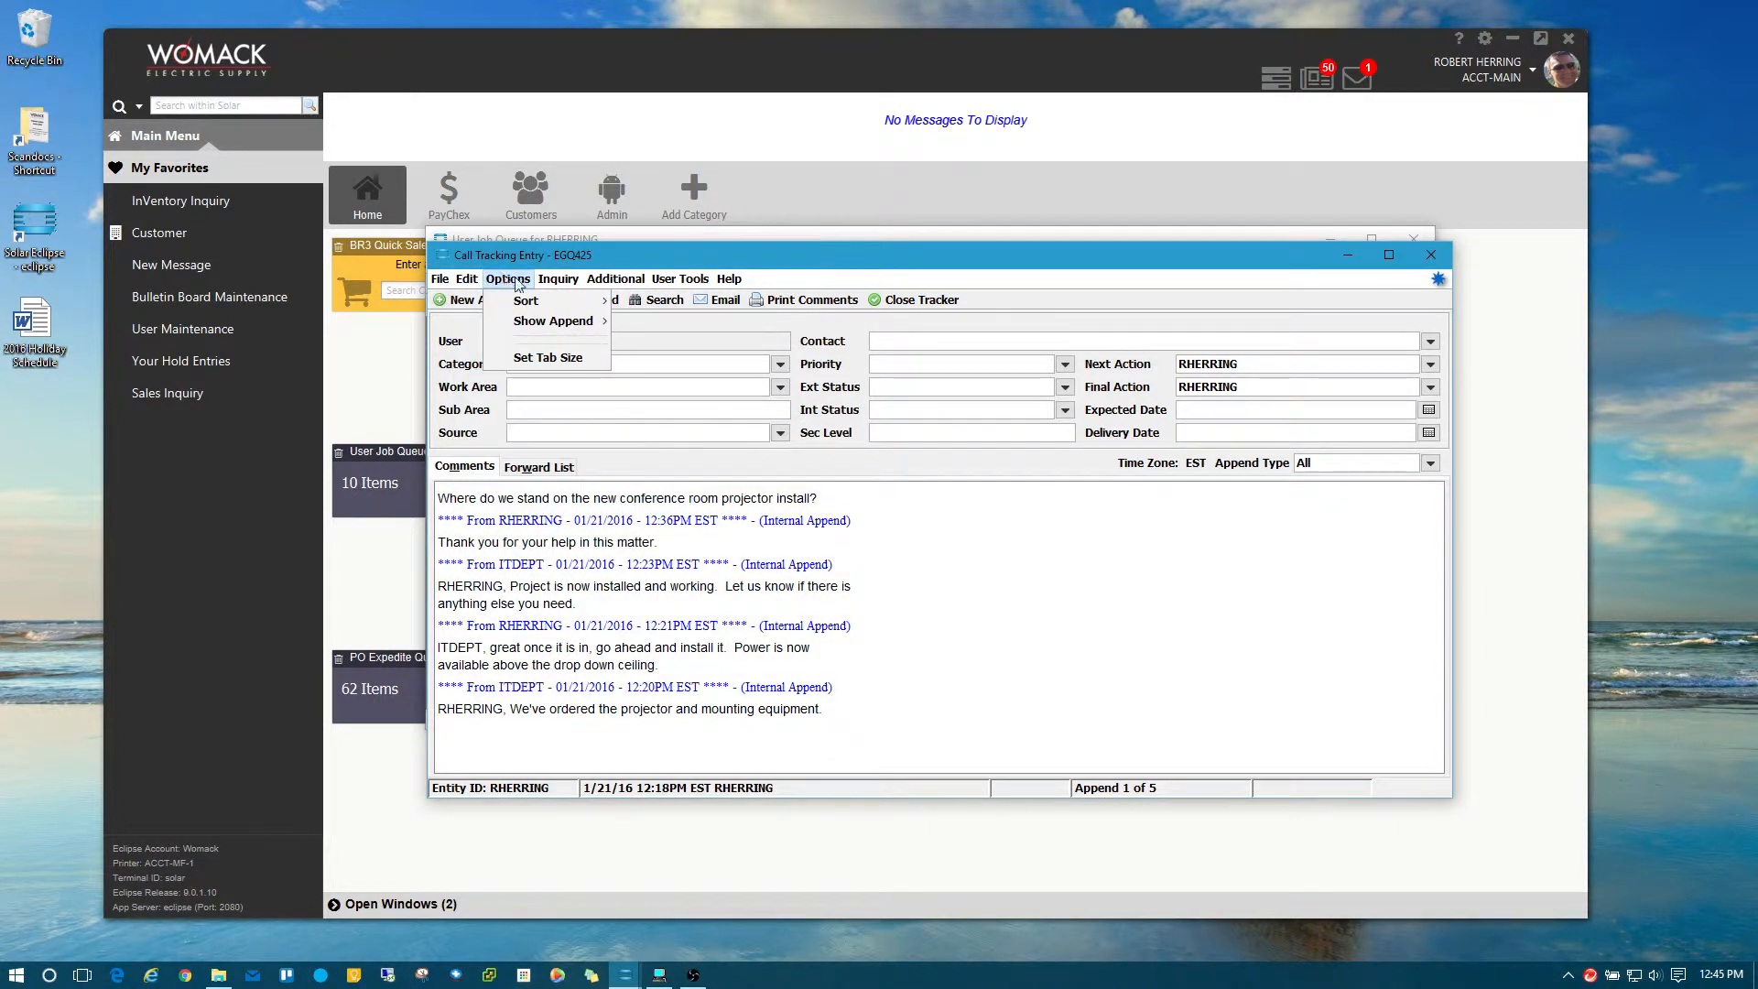
pyautogui.click(516, 280)
pyautogui.click(525, 281)
pyautogui.moveTo(467, 280)
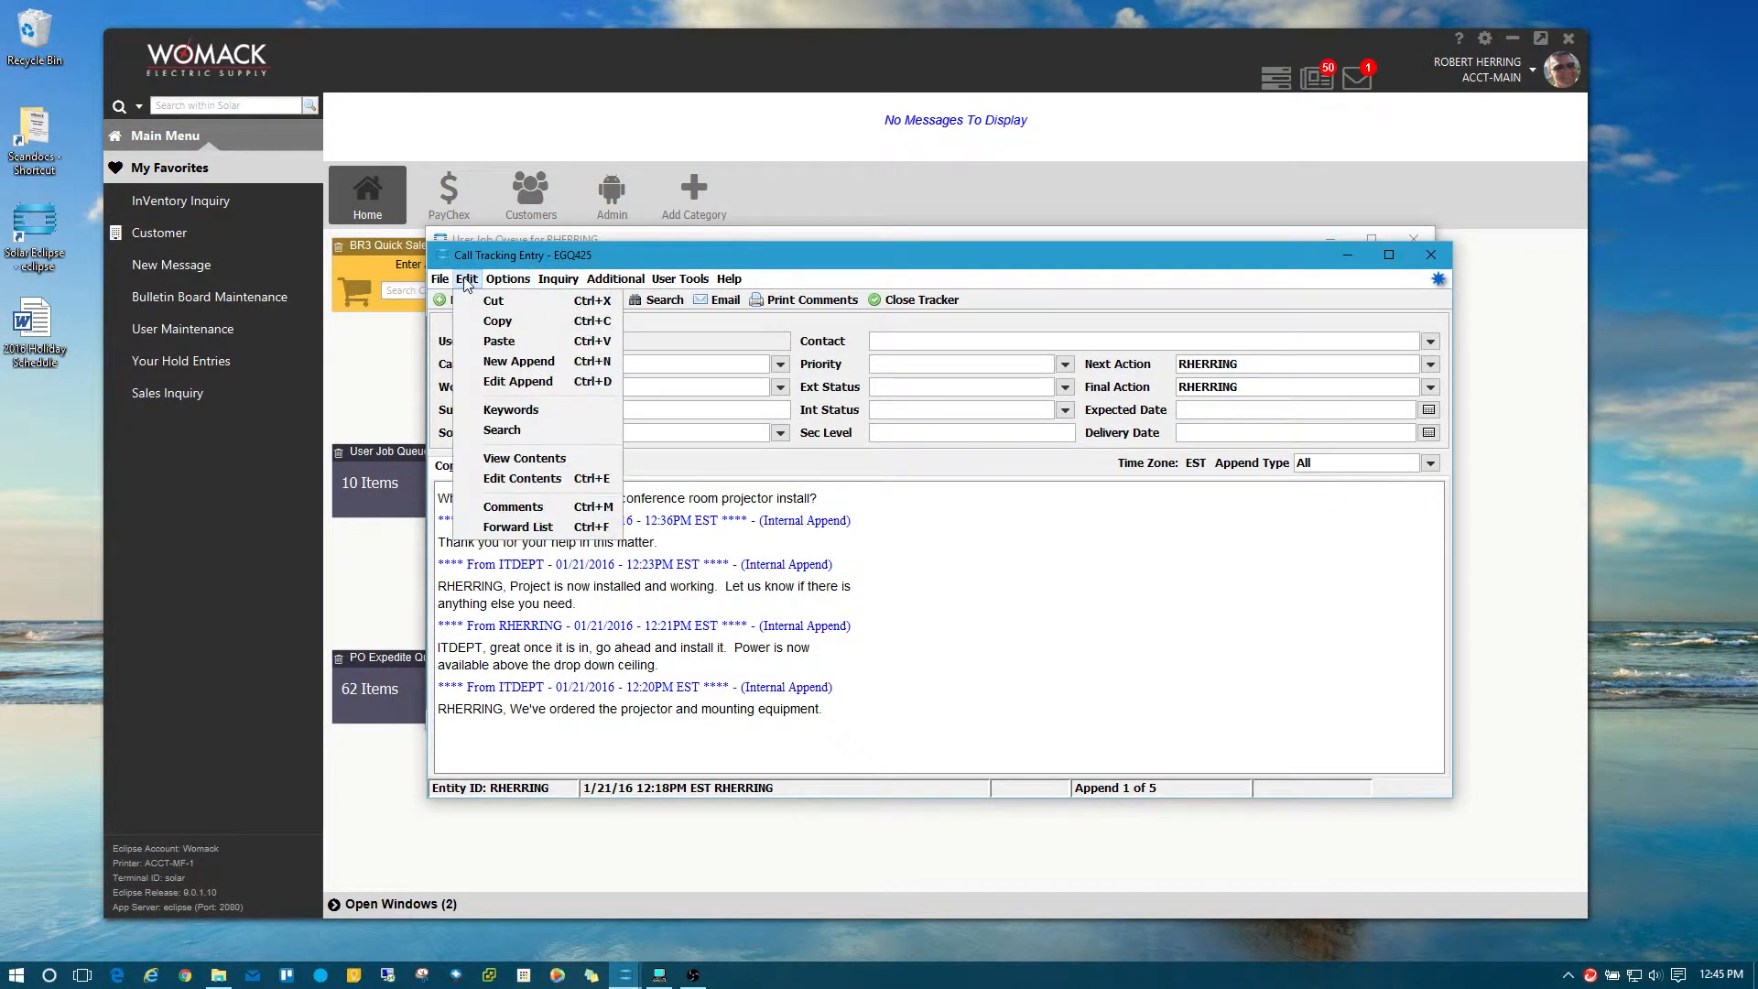
pyautogui.click(541, 364)
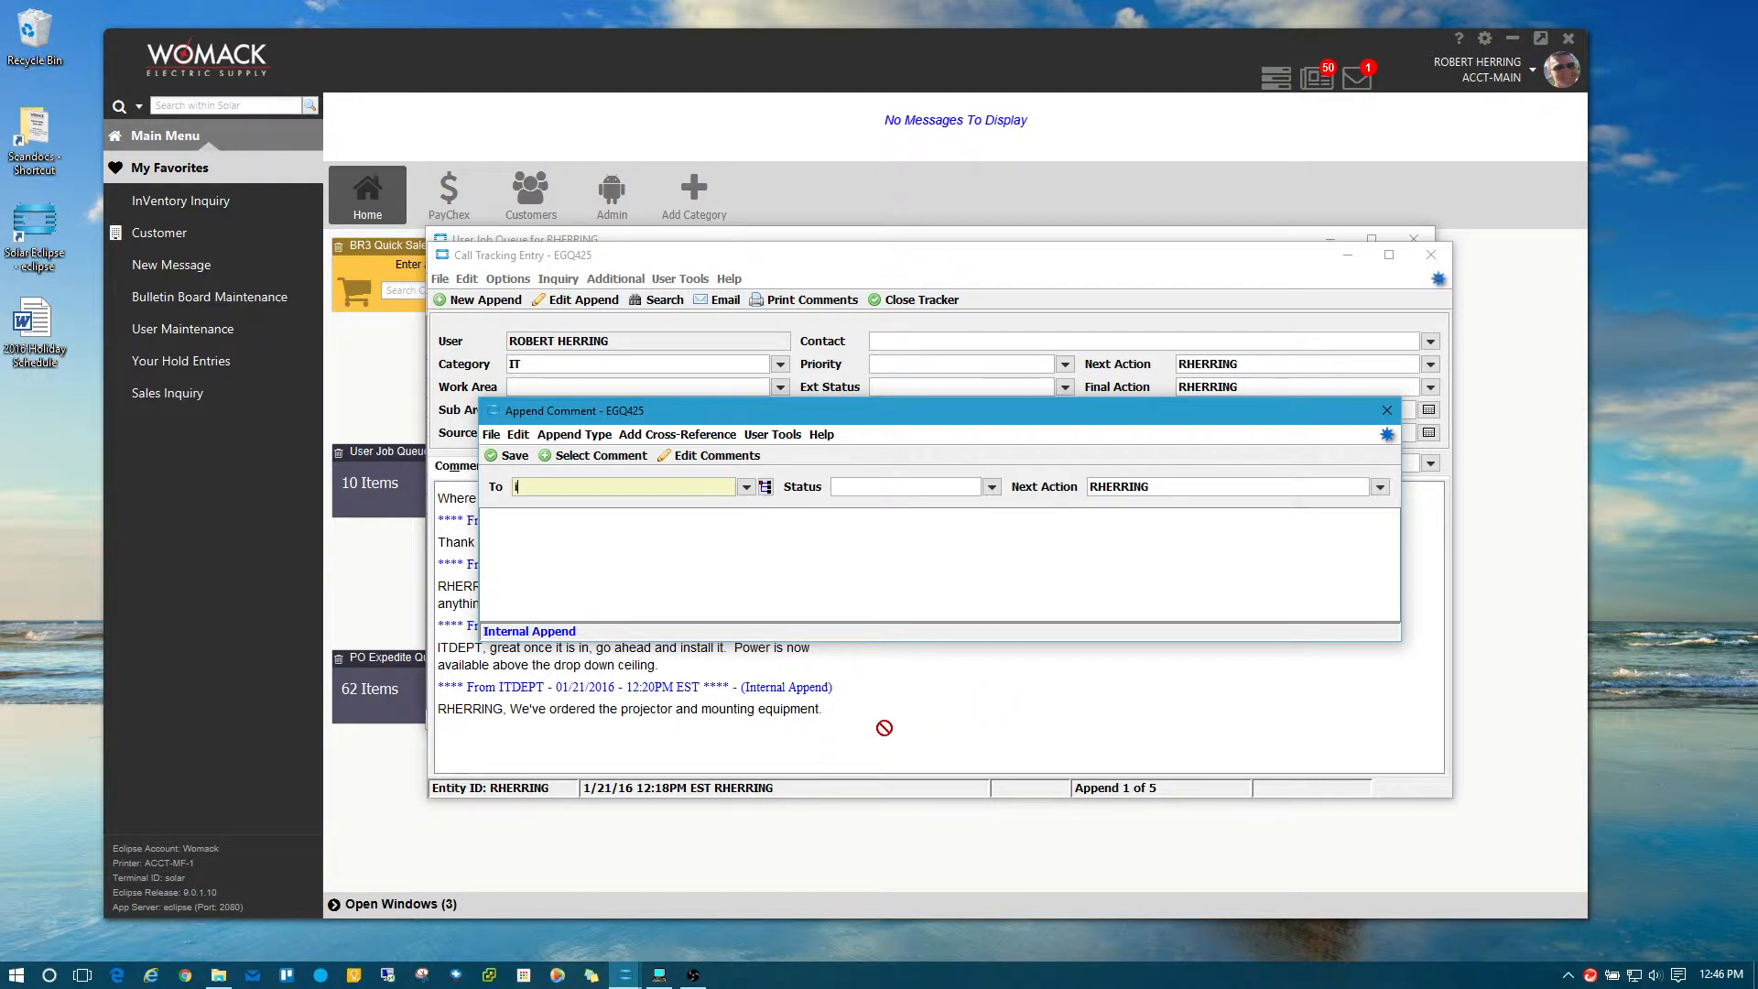
# Address the append to ITDEPT, replace the greeting with the training request text, and save it.
pyautogui.write('tdept')
pyautogui.press('Tab')
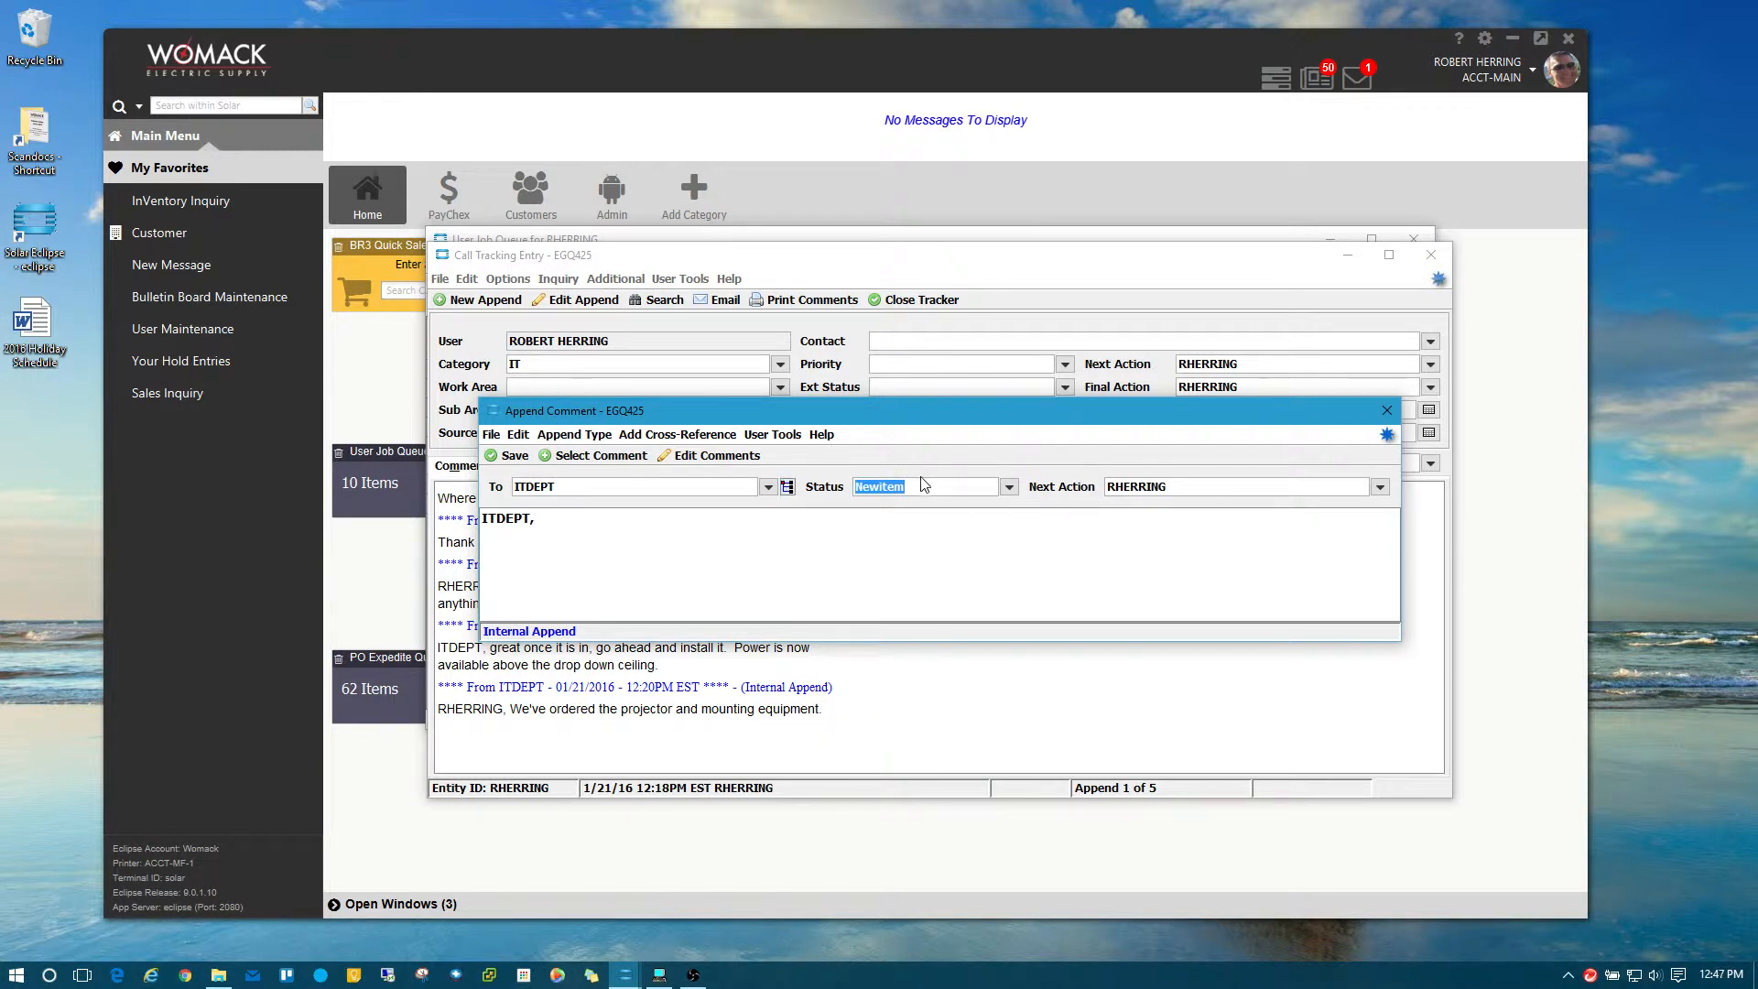
pyautogui.click(597, 529)
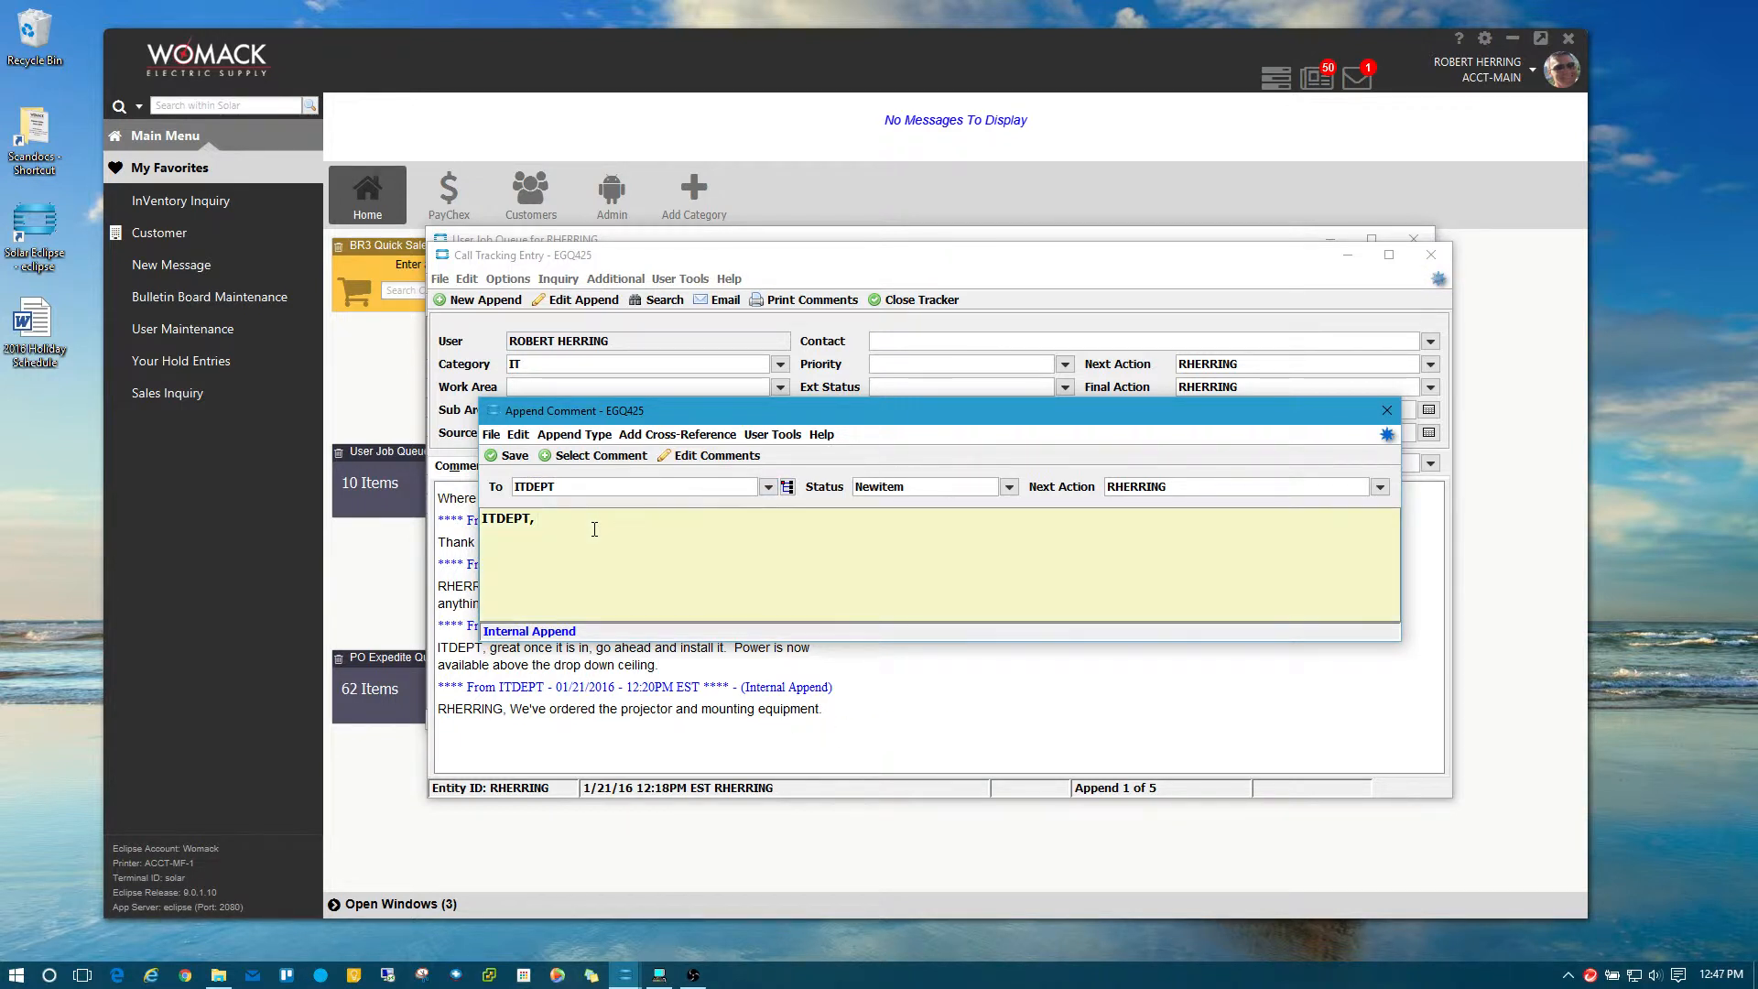
pyautogui.doubleClick(488, 520)
pyautogui.moveTo(537, 519); pyautogui.dragTo(393, 522)
pyautogui.press('BackSpace')
pyautogui.write('Thanks again.  We need training when you have ')
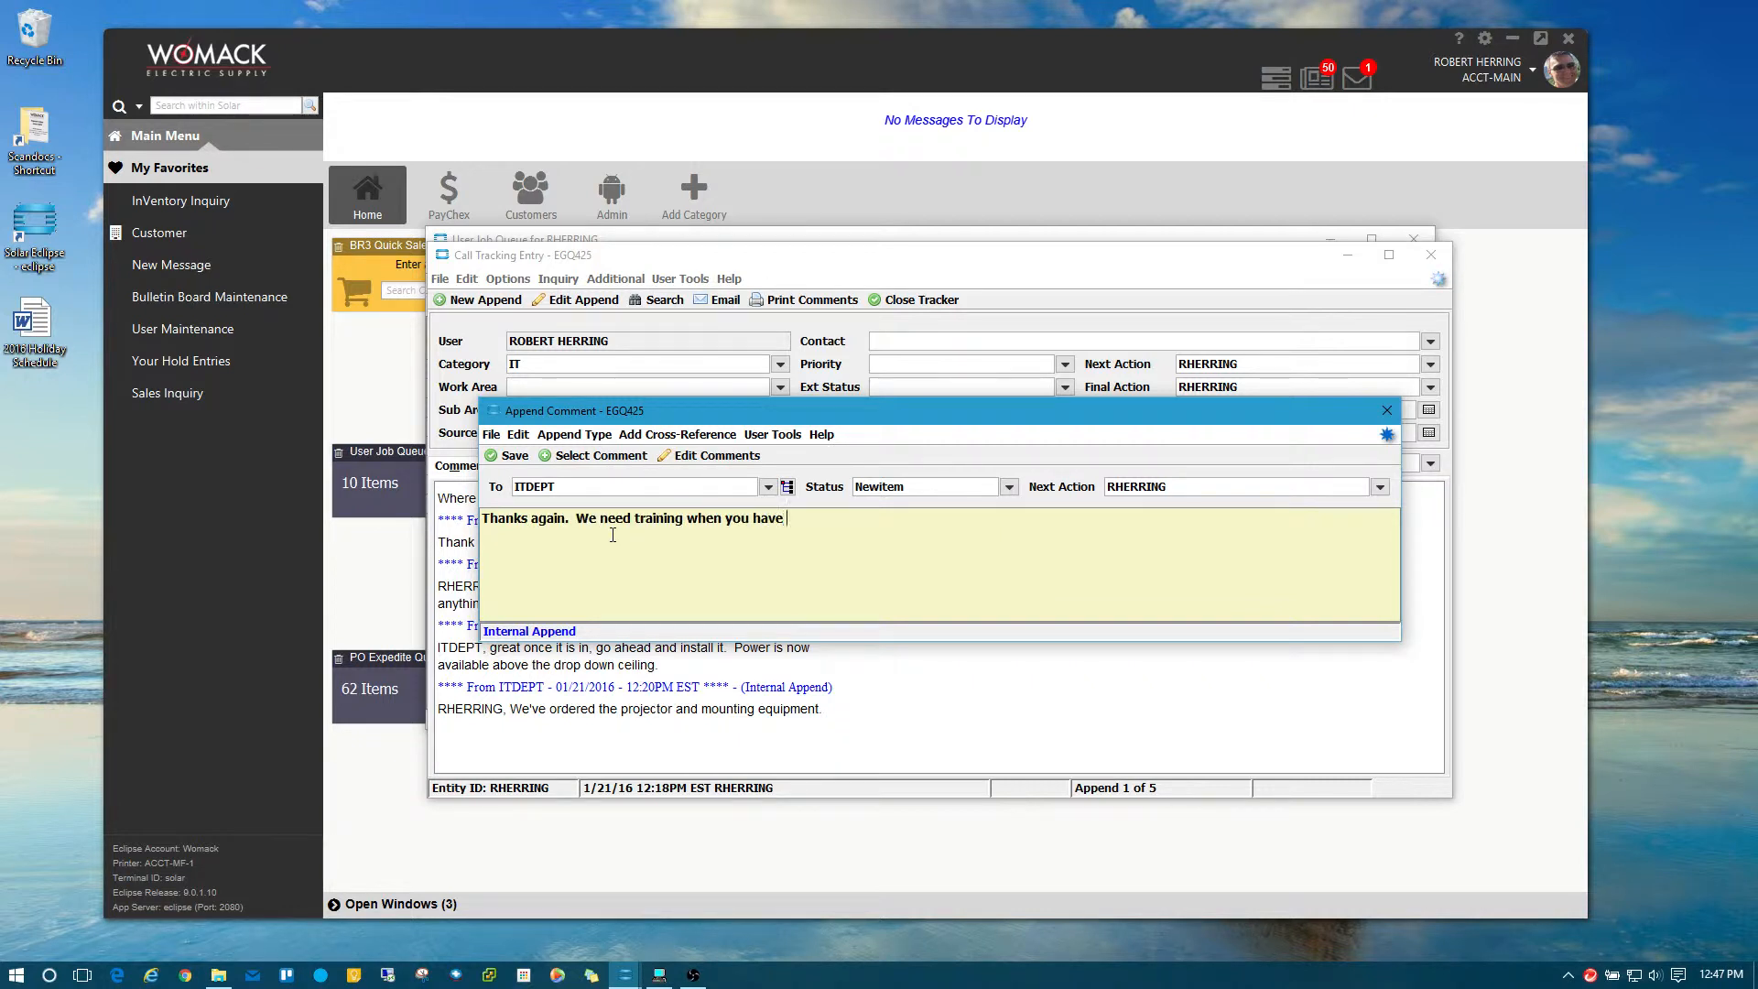
pyautogui.write('the opportunity.')
pyautogui.click(1387, 412)
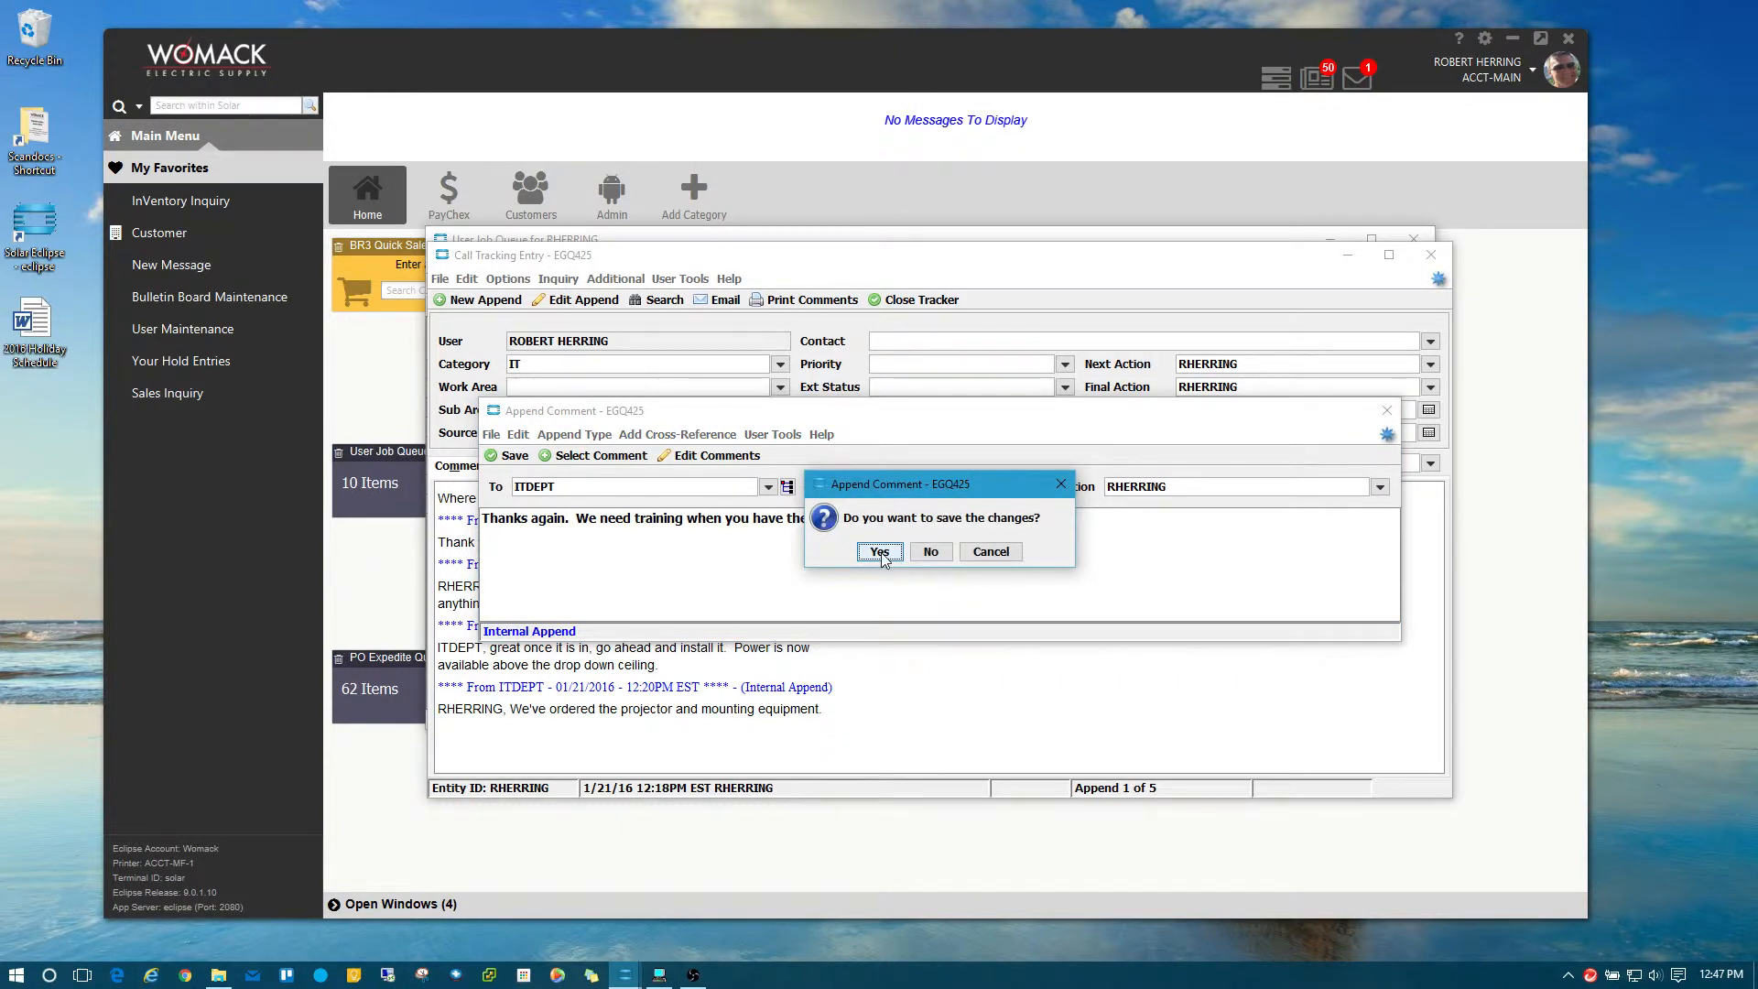
pyautogui.click(880, 553)
pyautogui.moveTo(461, 542); pyautogui.dragTo(764, 544)
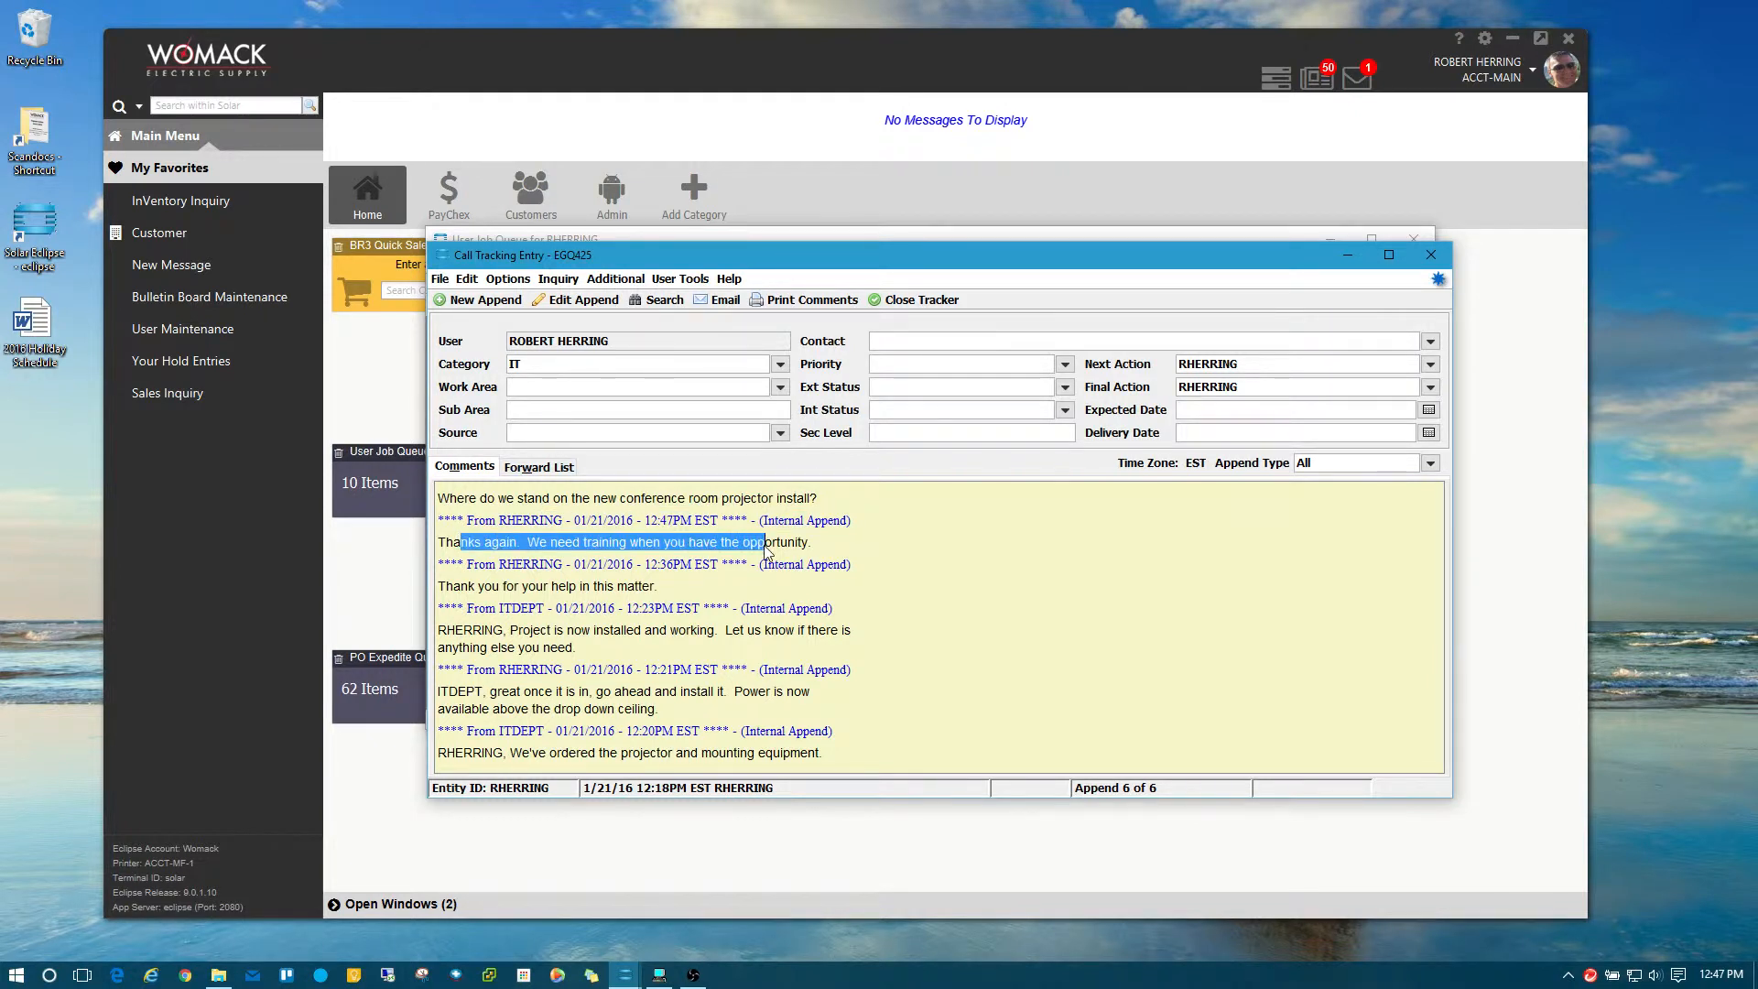
pyautogui.click(849, 546)
pyautogui.click(1425, 264)
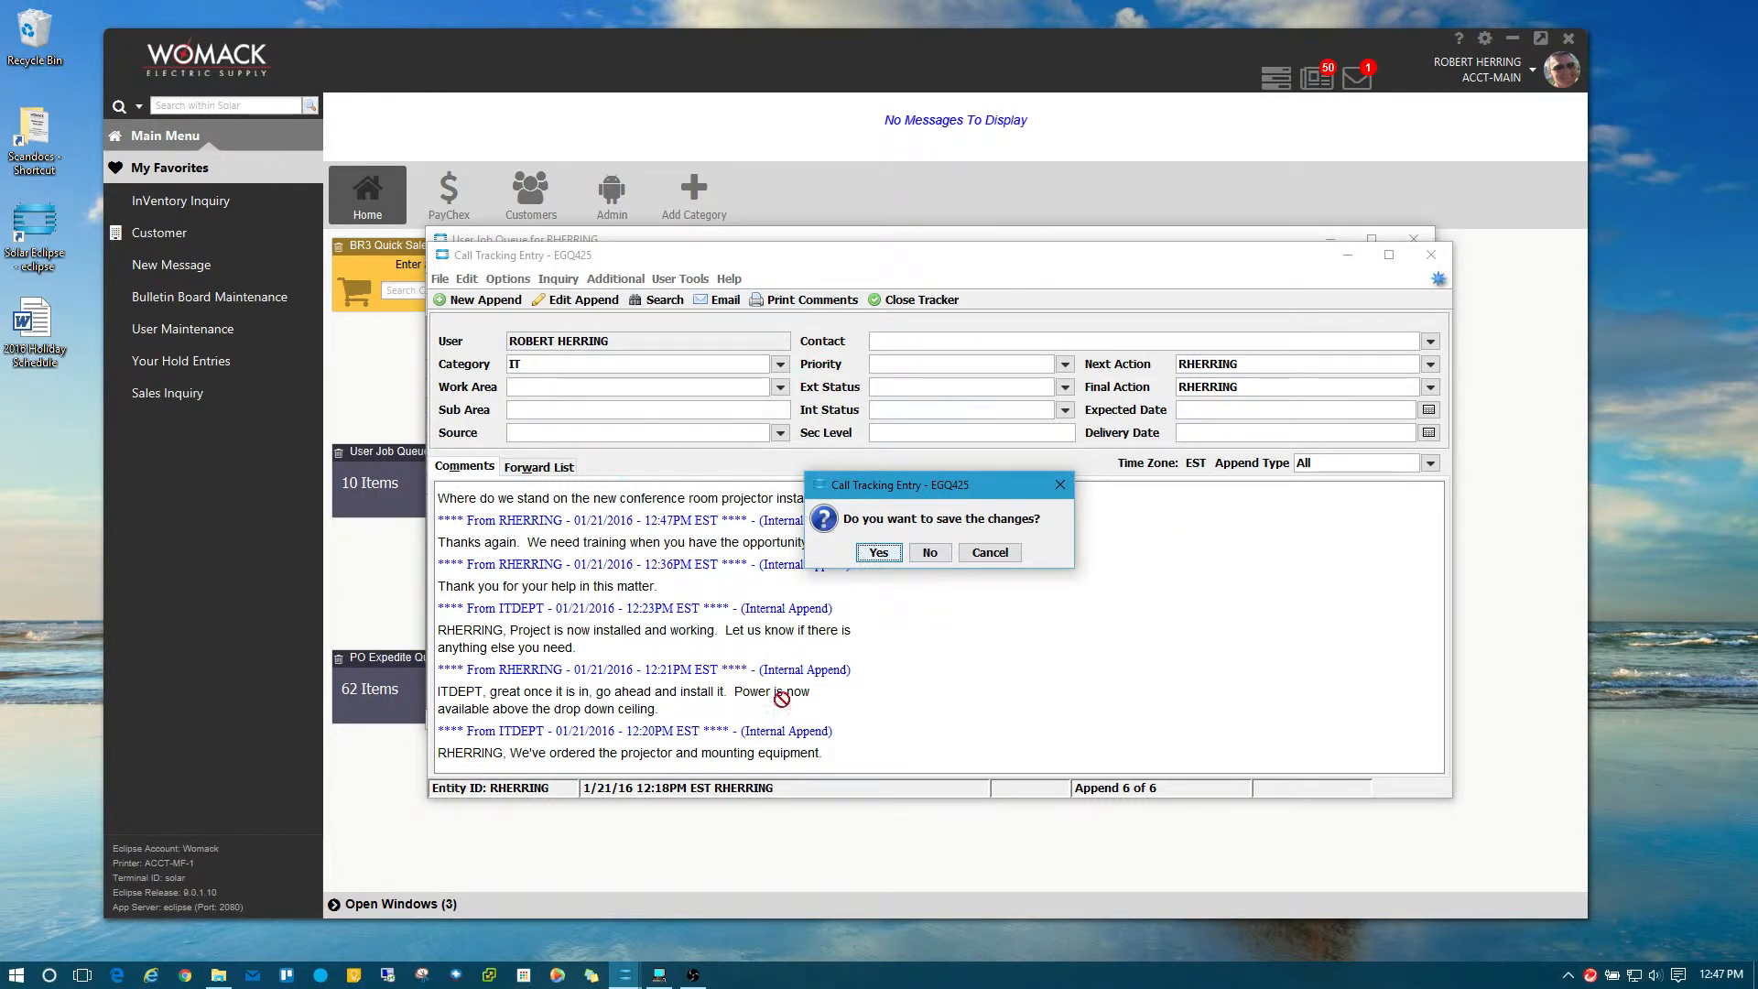
pyautogui.click(877, 554)
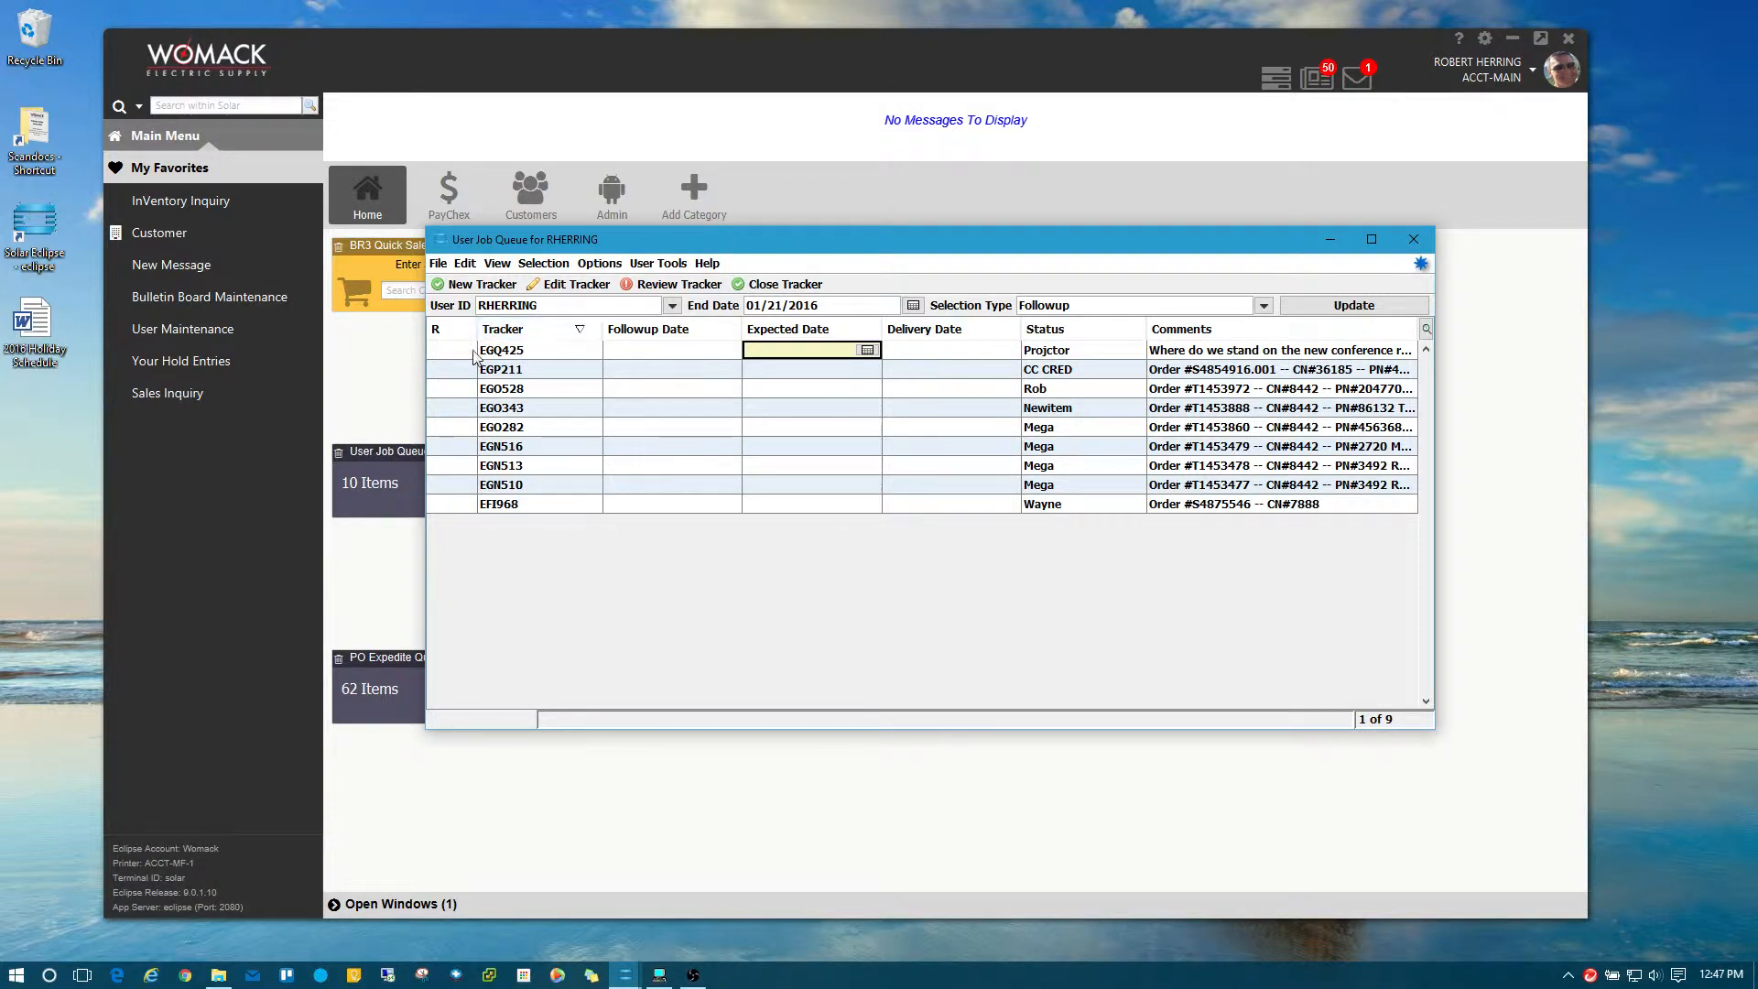
pyautogui.doubleClick(503, 351)
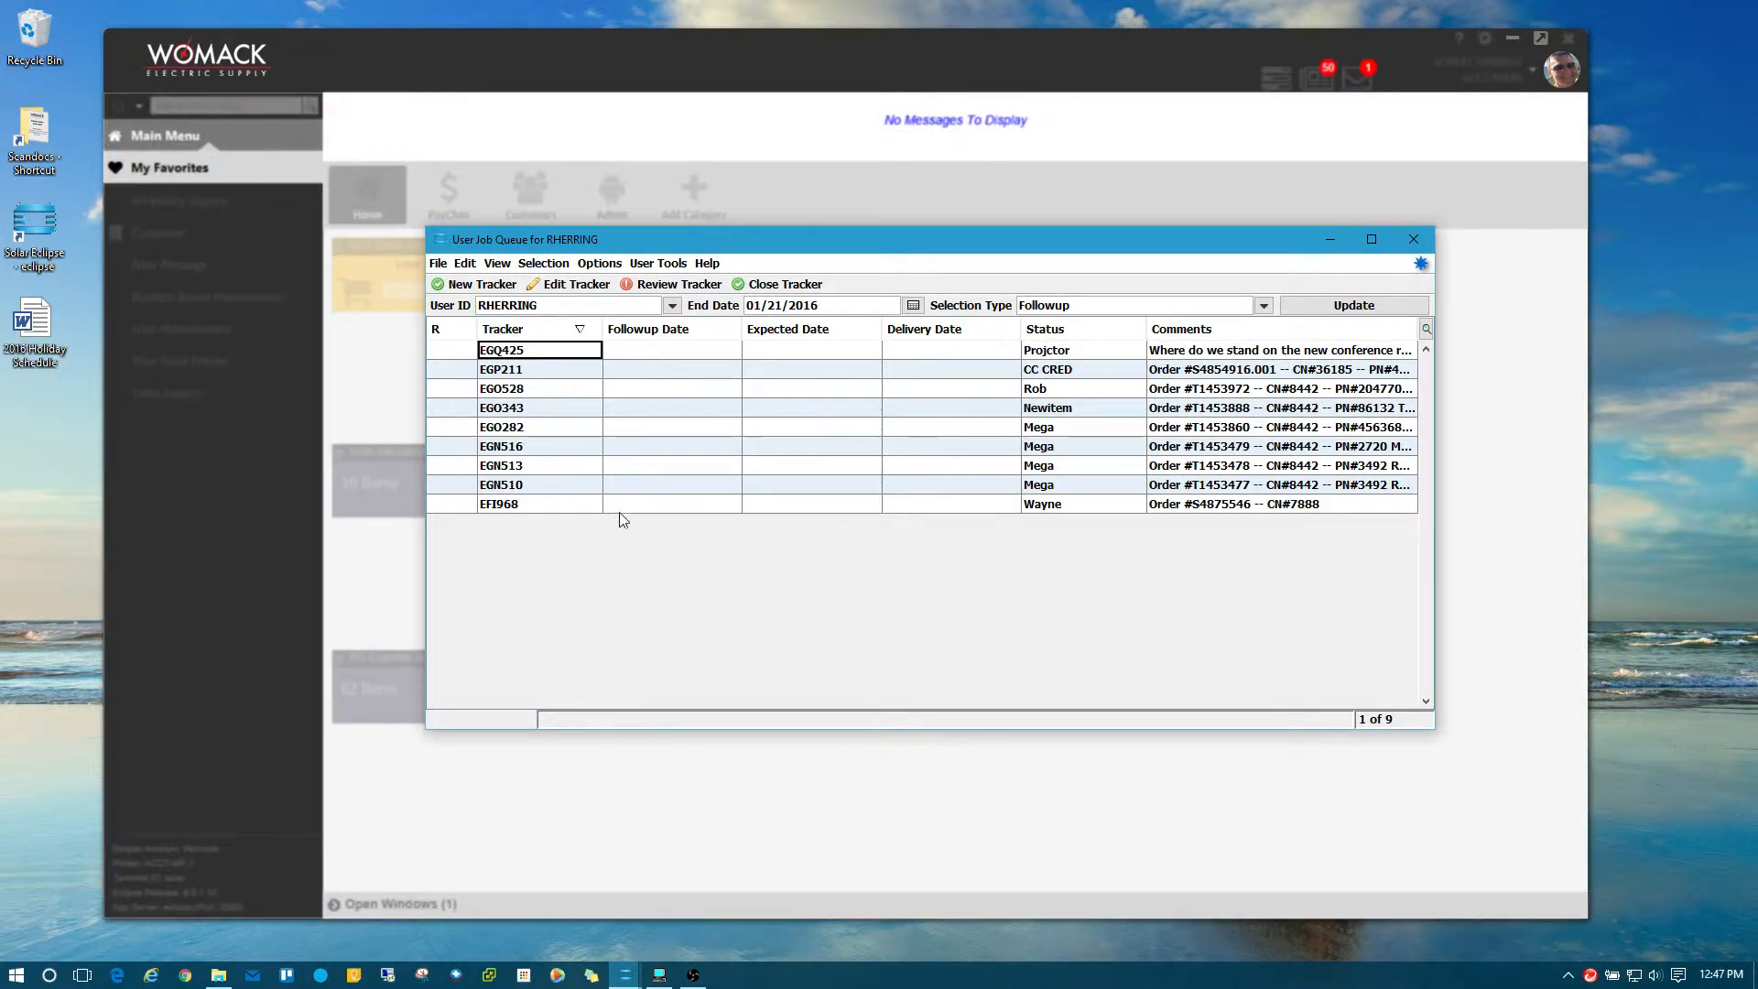
pyautogui.moveTo(440, 542); pyautogui.dragTo(811, 542)
pyautogui.click(822, 543)
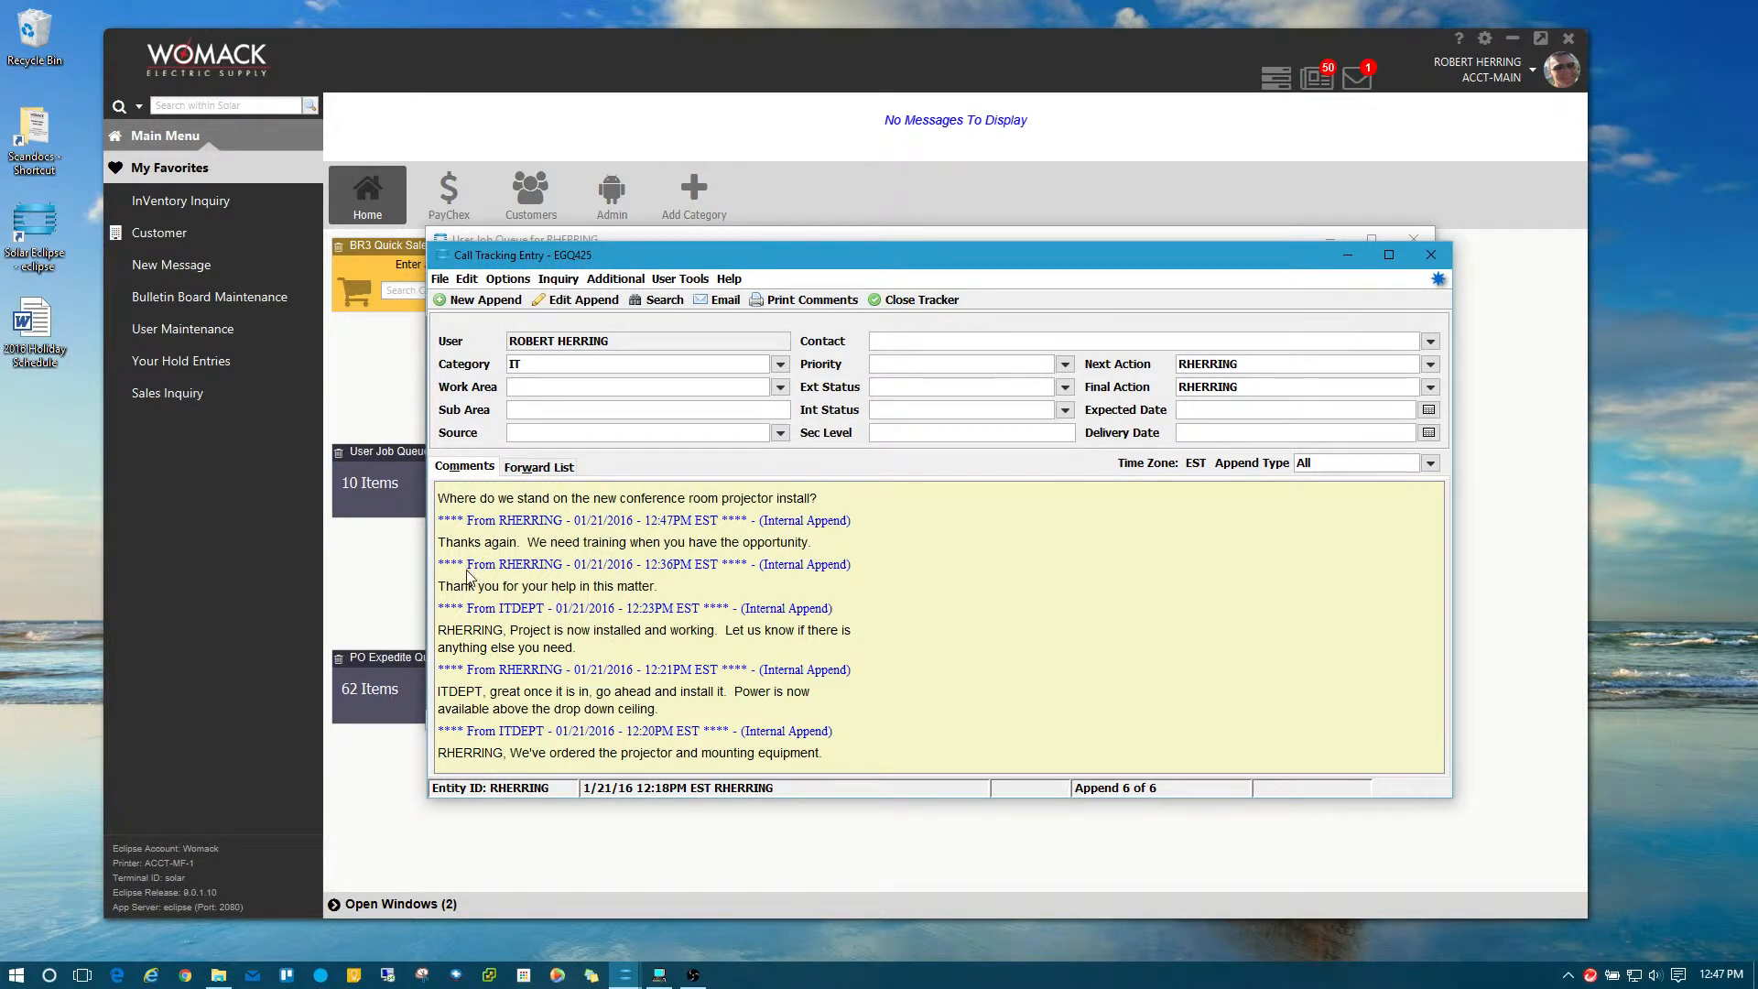
# Edit the latest EGQ425 append and delete 'Thanks again.' from its text.
pyautogui.moveTo(467, 565); pyautogui.dragTo(638, 567)
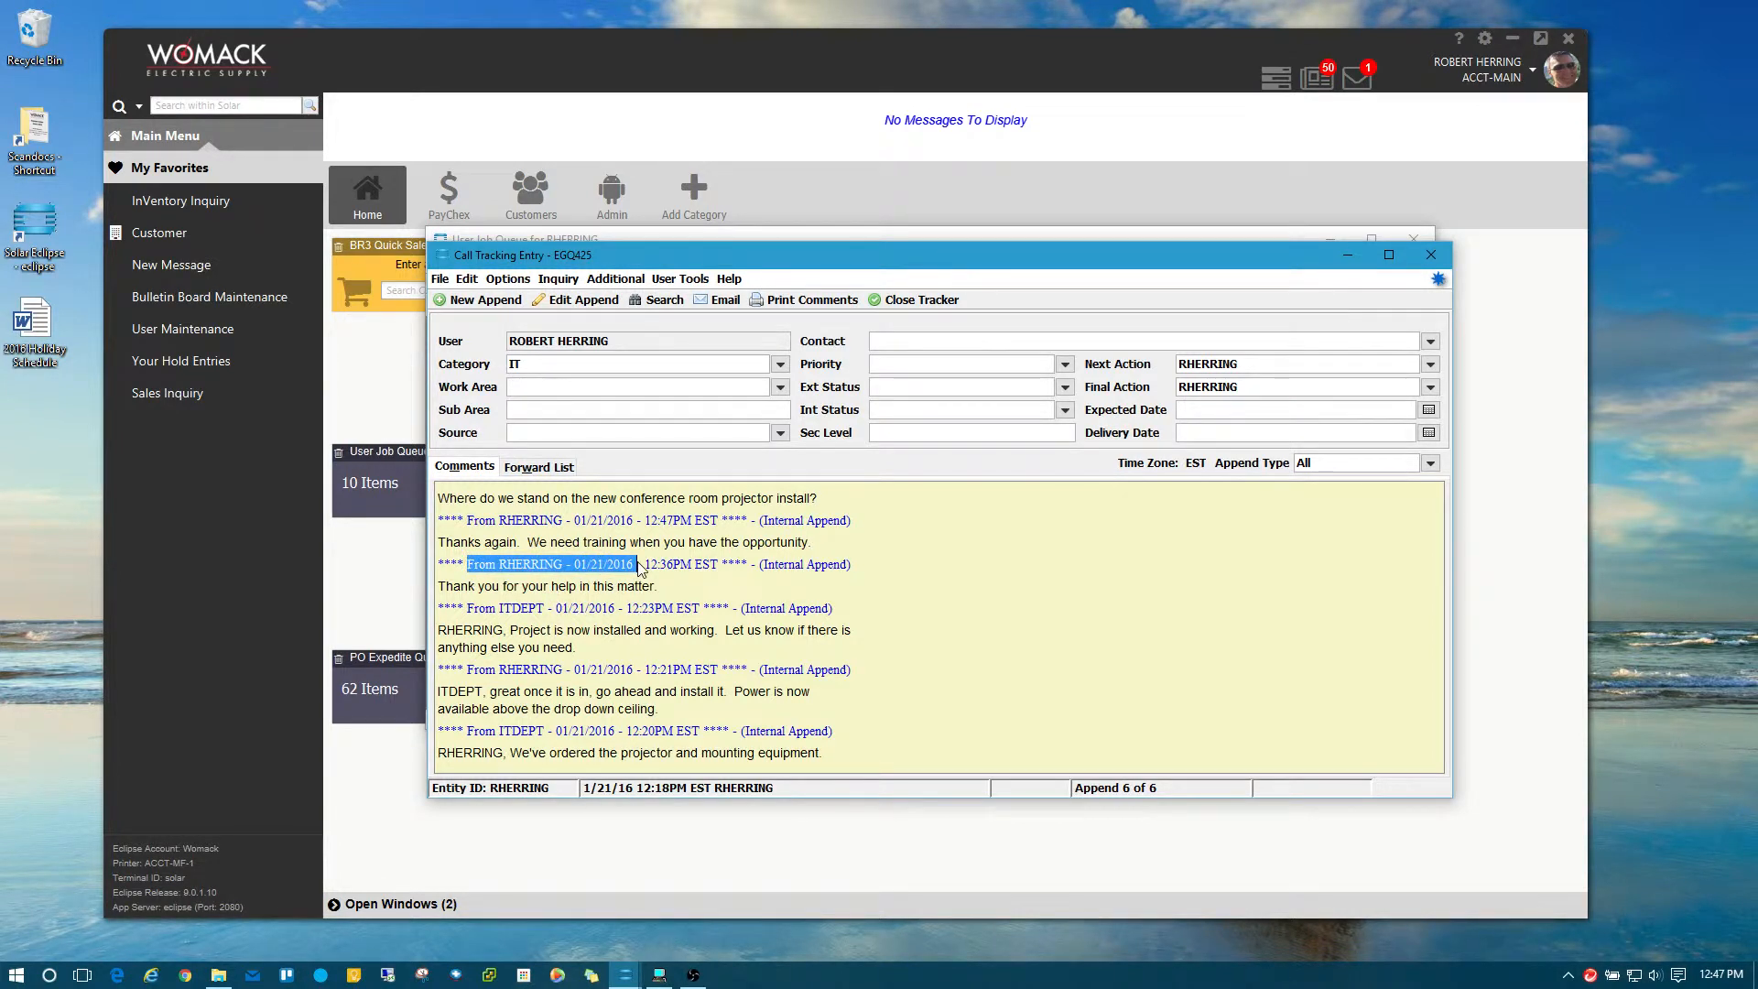
pyautogui.click(509, 648)
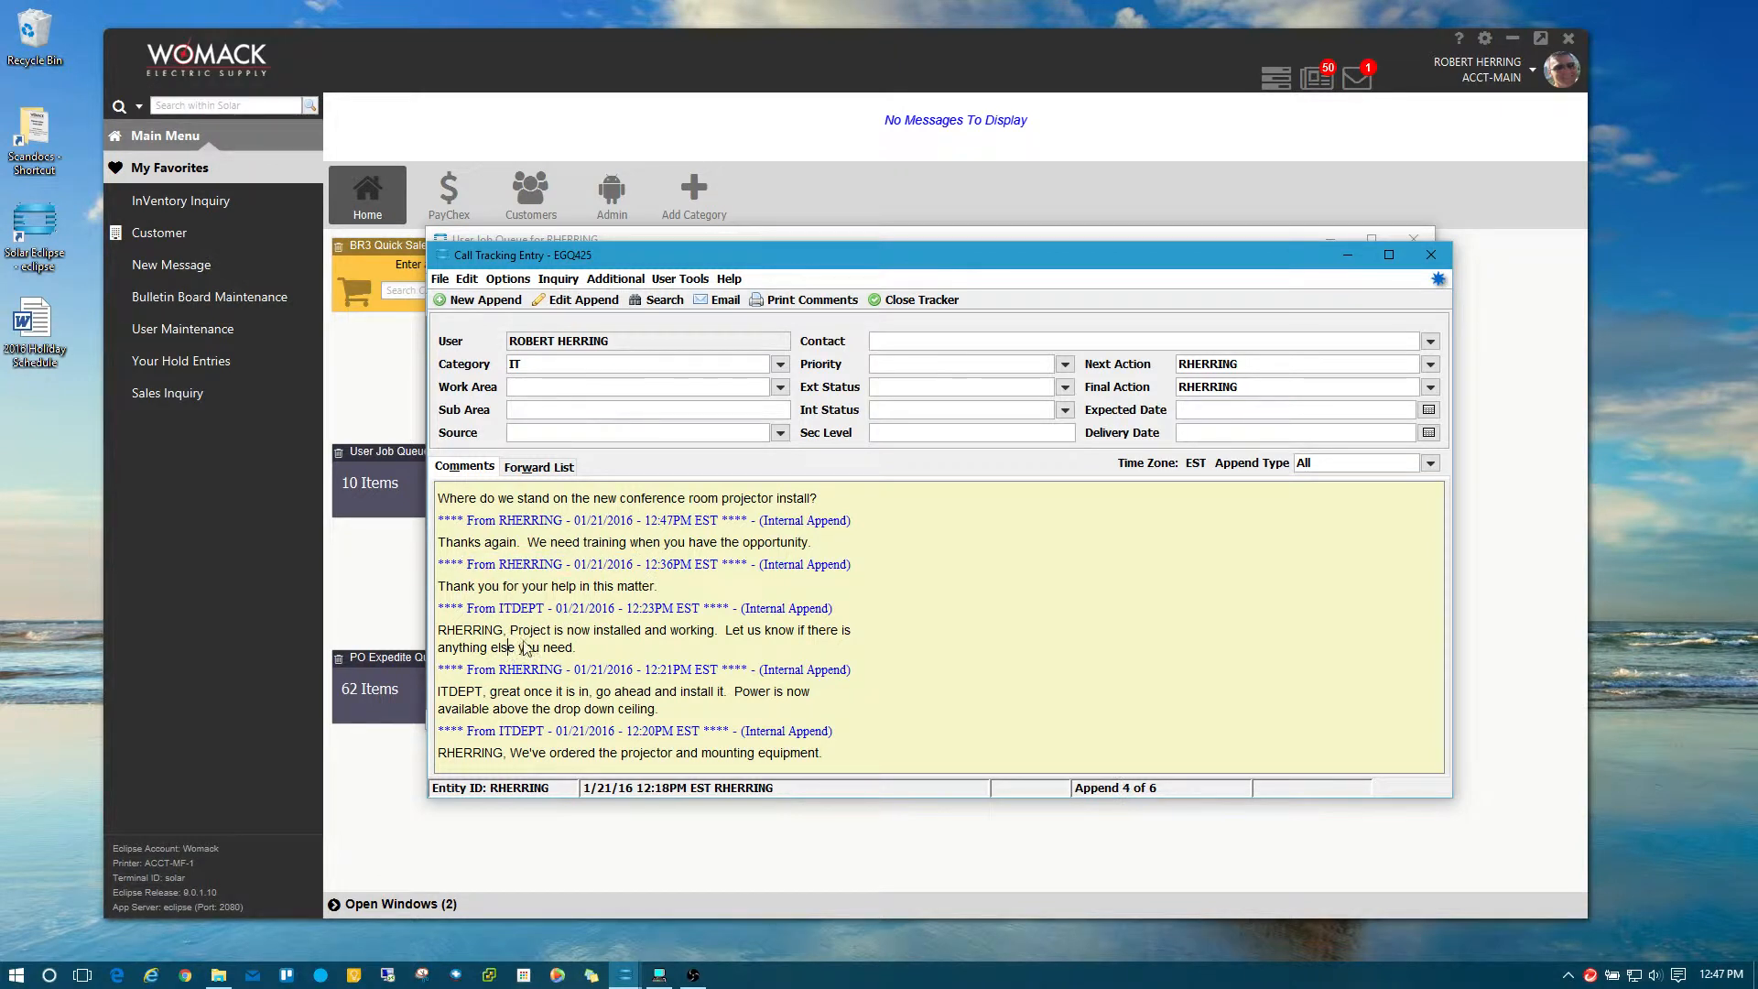
pyautogui.click(549, 545)
pyautogui.click(464, 281)
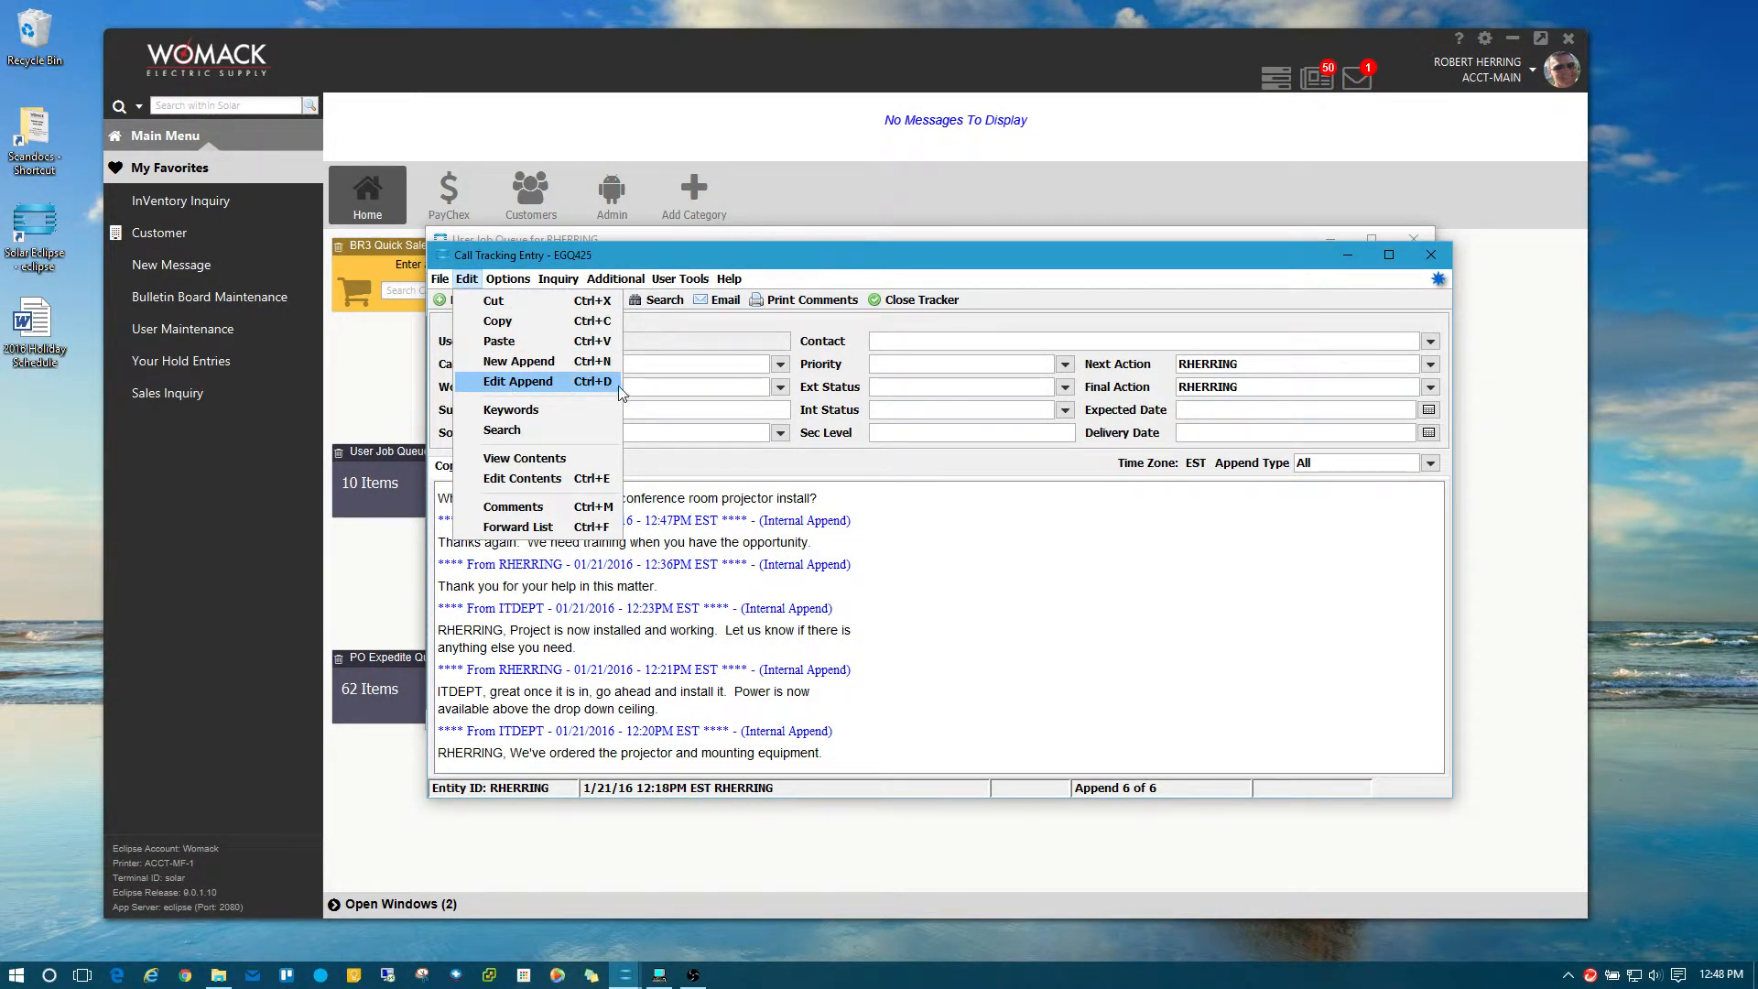
pyautogui.click(586, 382)
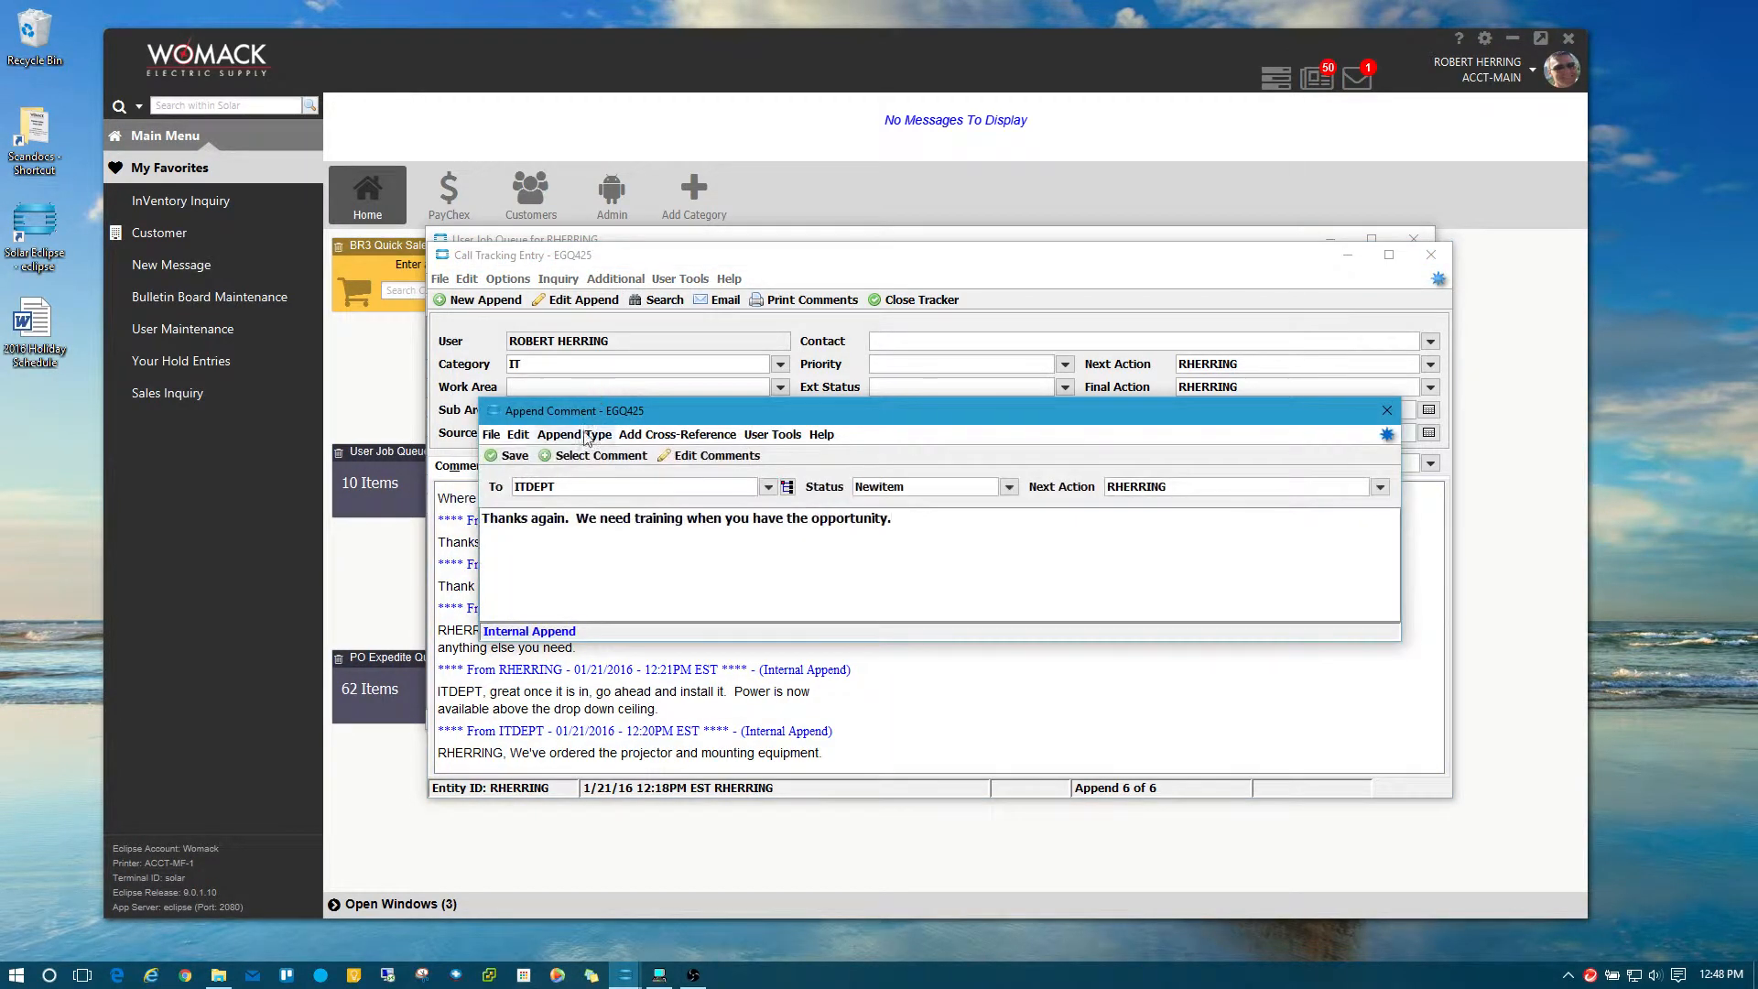
pyautogui.moveTo(580, 520); pyautogui.dragTo(394, 519)
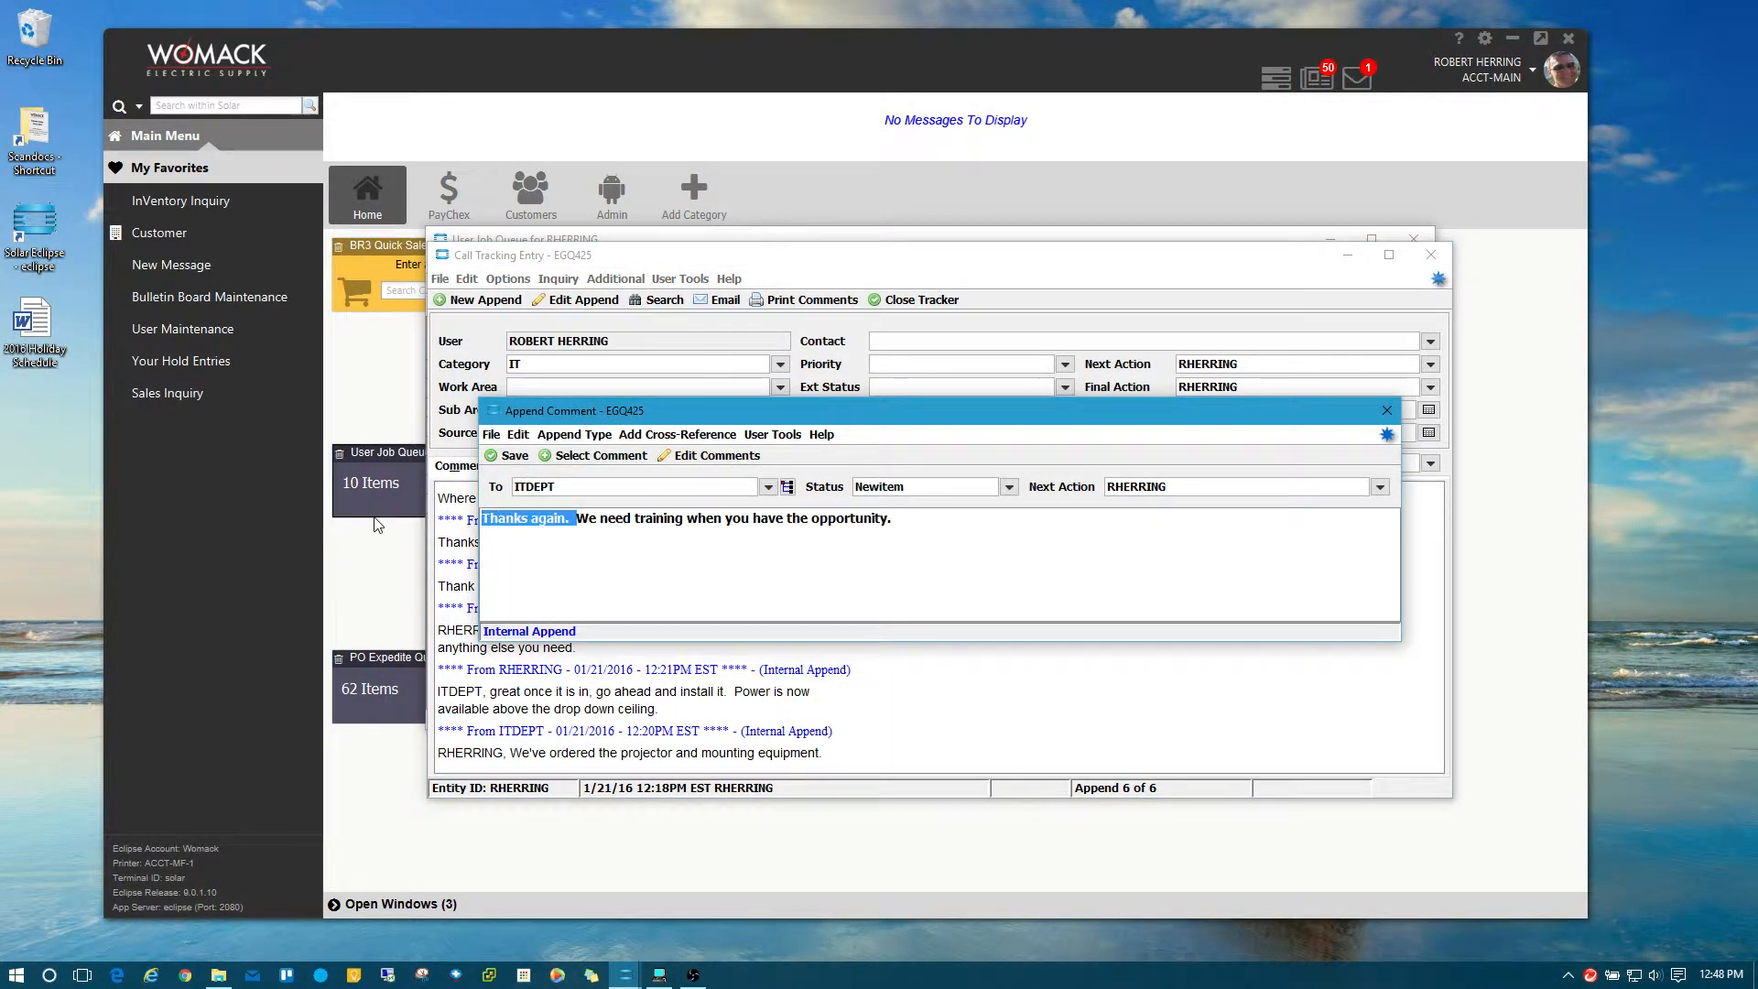
pyautogui.press('Delete')
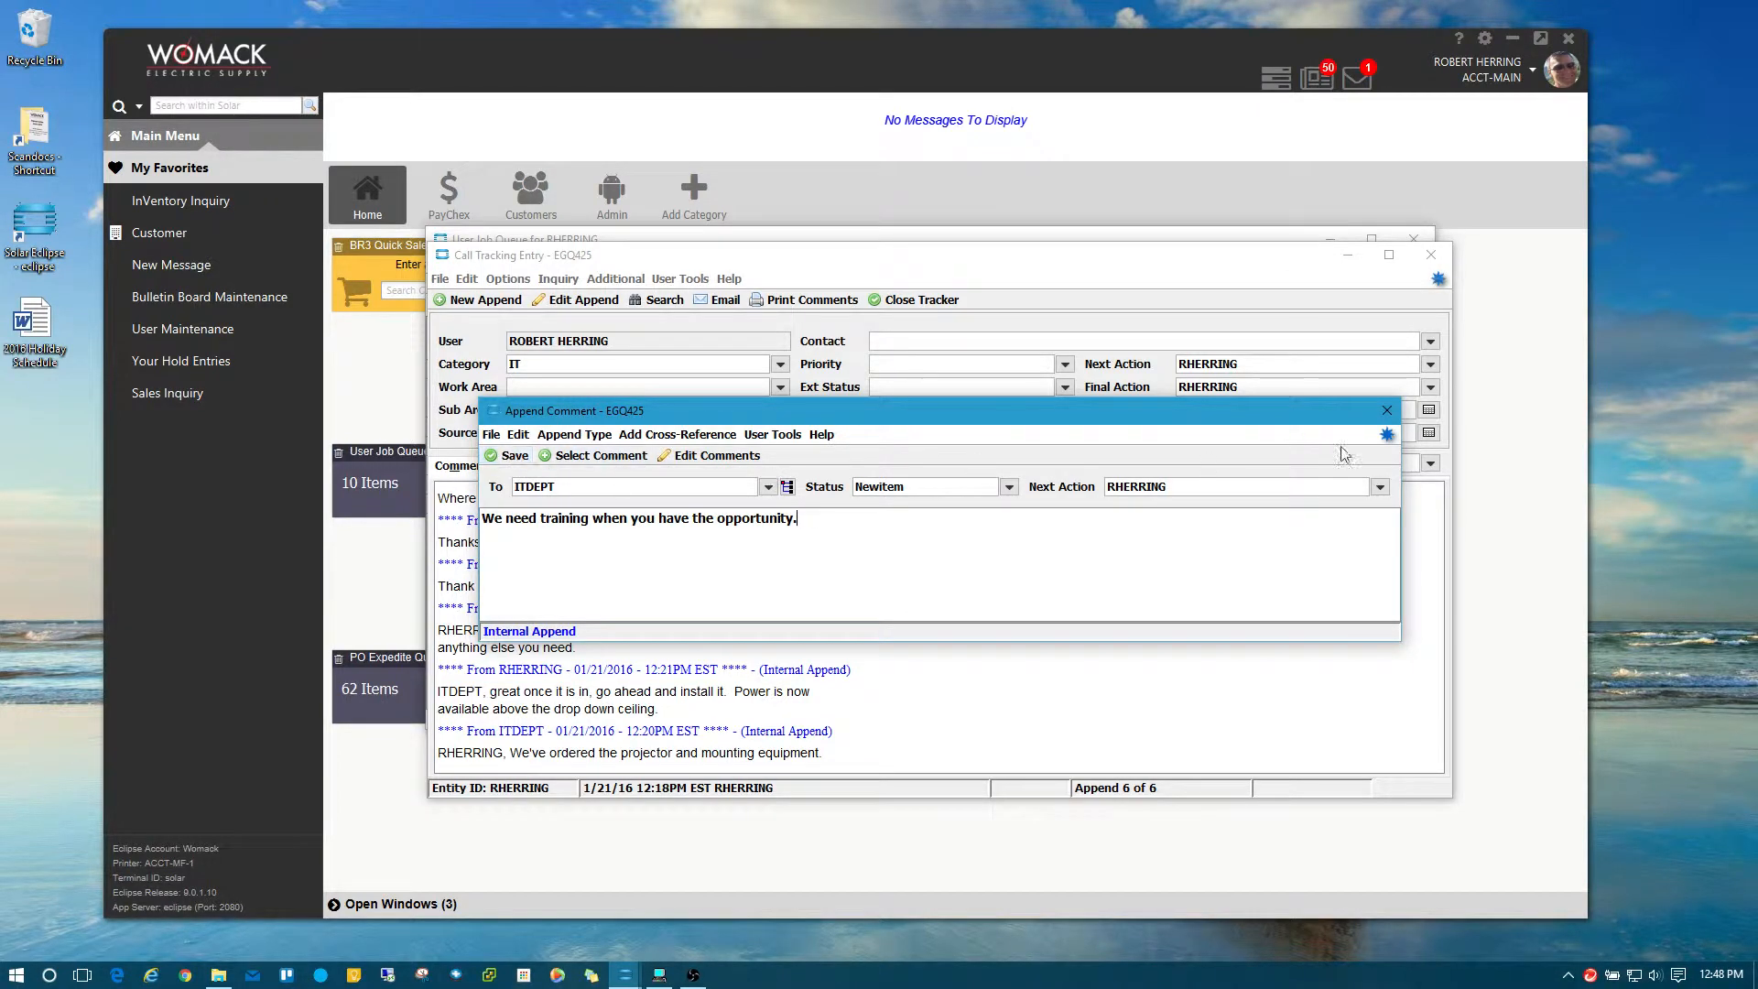
# Save the edited append, then close tracker EGQ425 and confirm saving.
pyautogui.click(1387, 411)
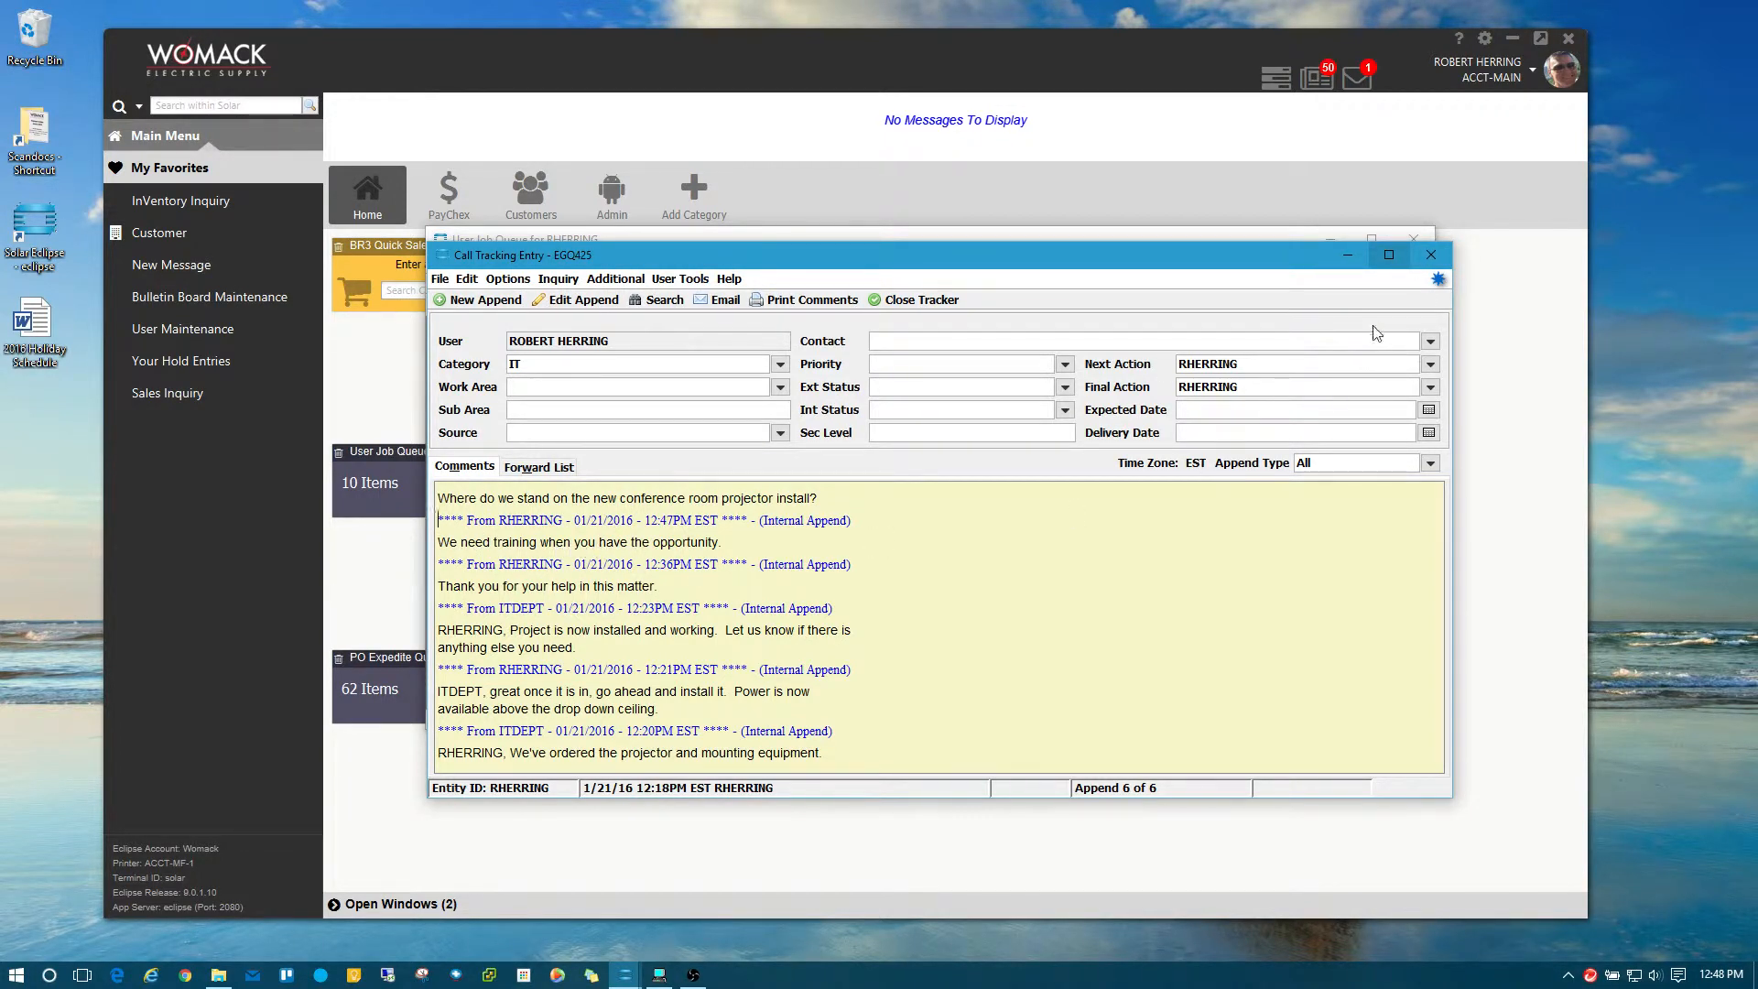
pyautogui.click(1432, 255)
pyautogui.click(887, 557)
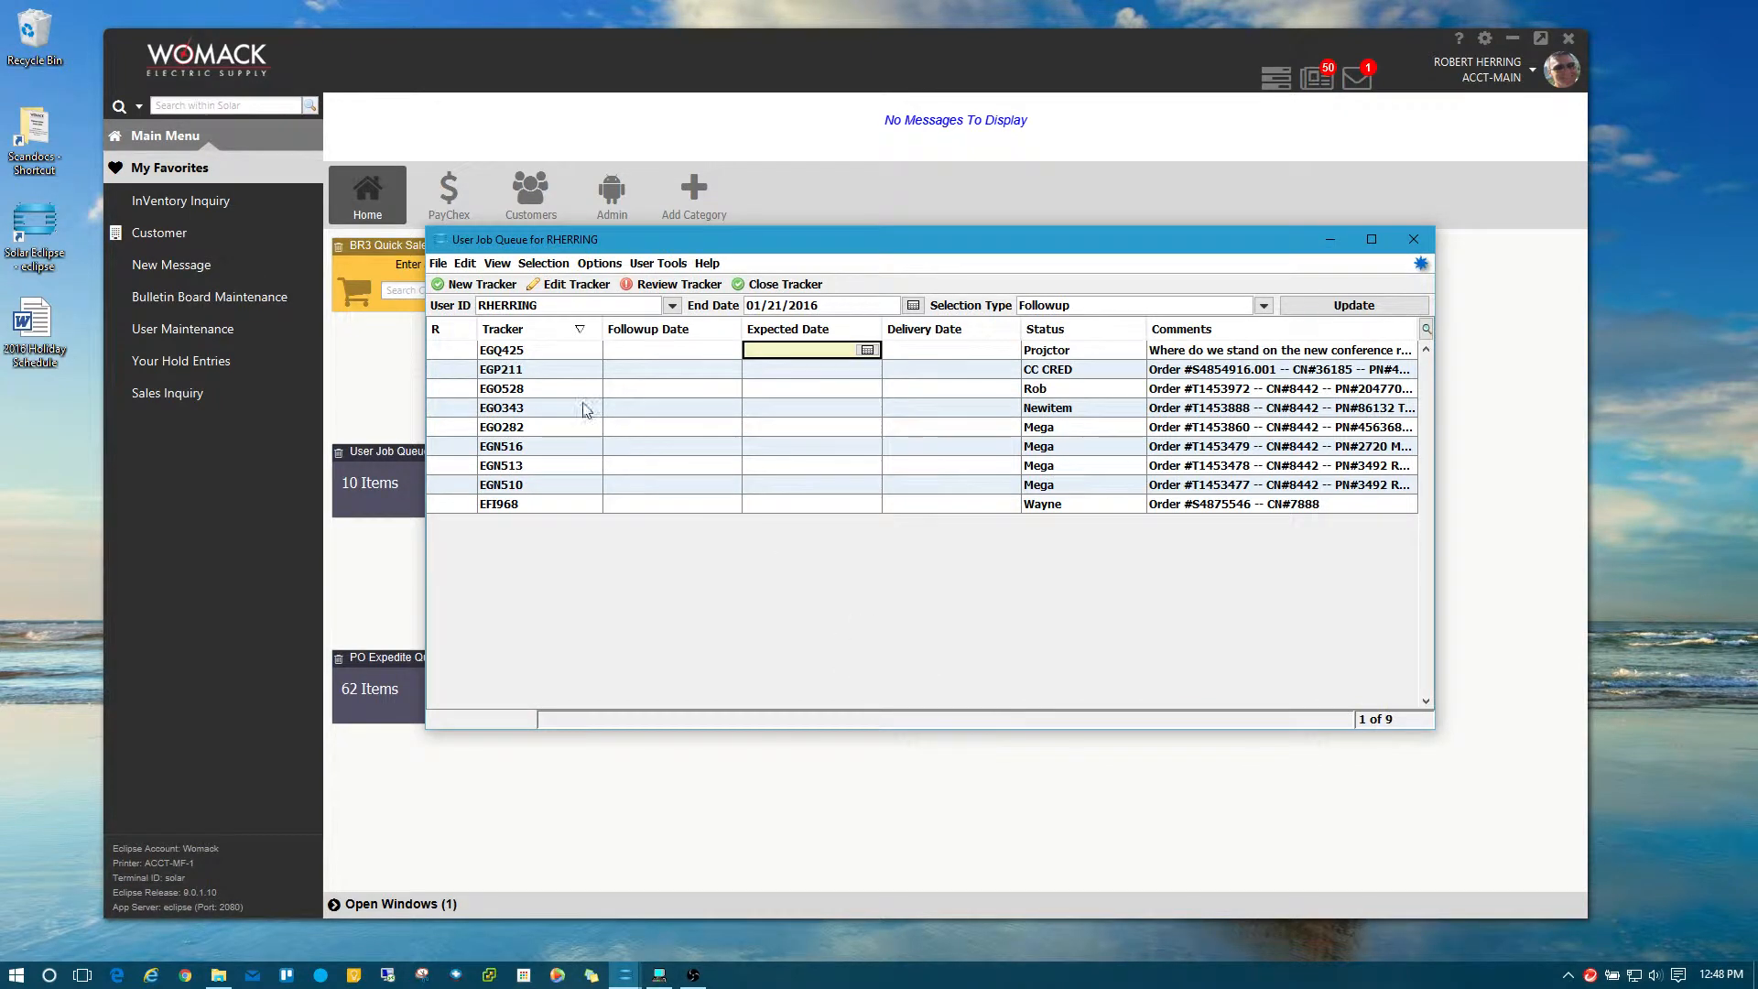
# Reopen tracker EGQ425 and start a new comment append.
pyautogui.click(531, 353)
pyautogui.doubleClick(531, 353)
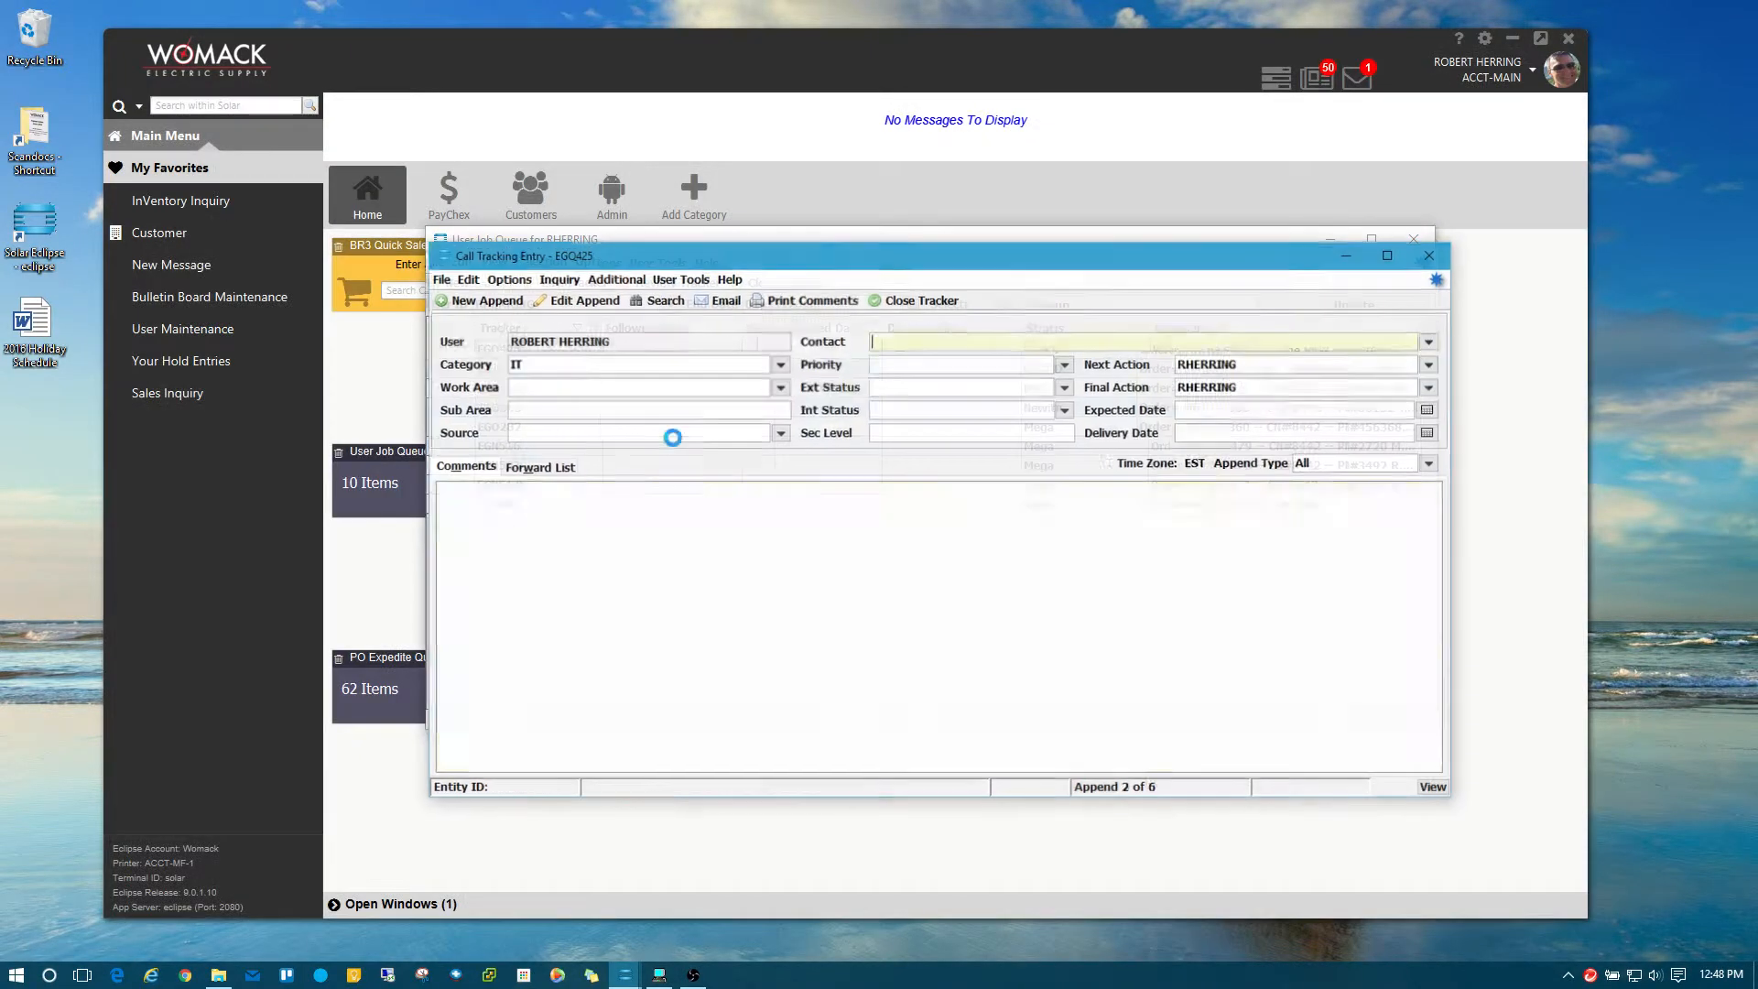
pyautogui.click(467, 279)
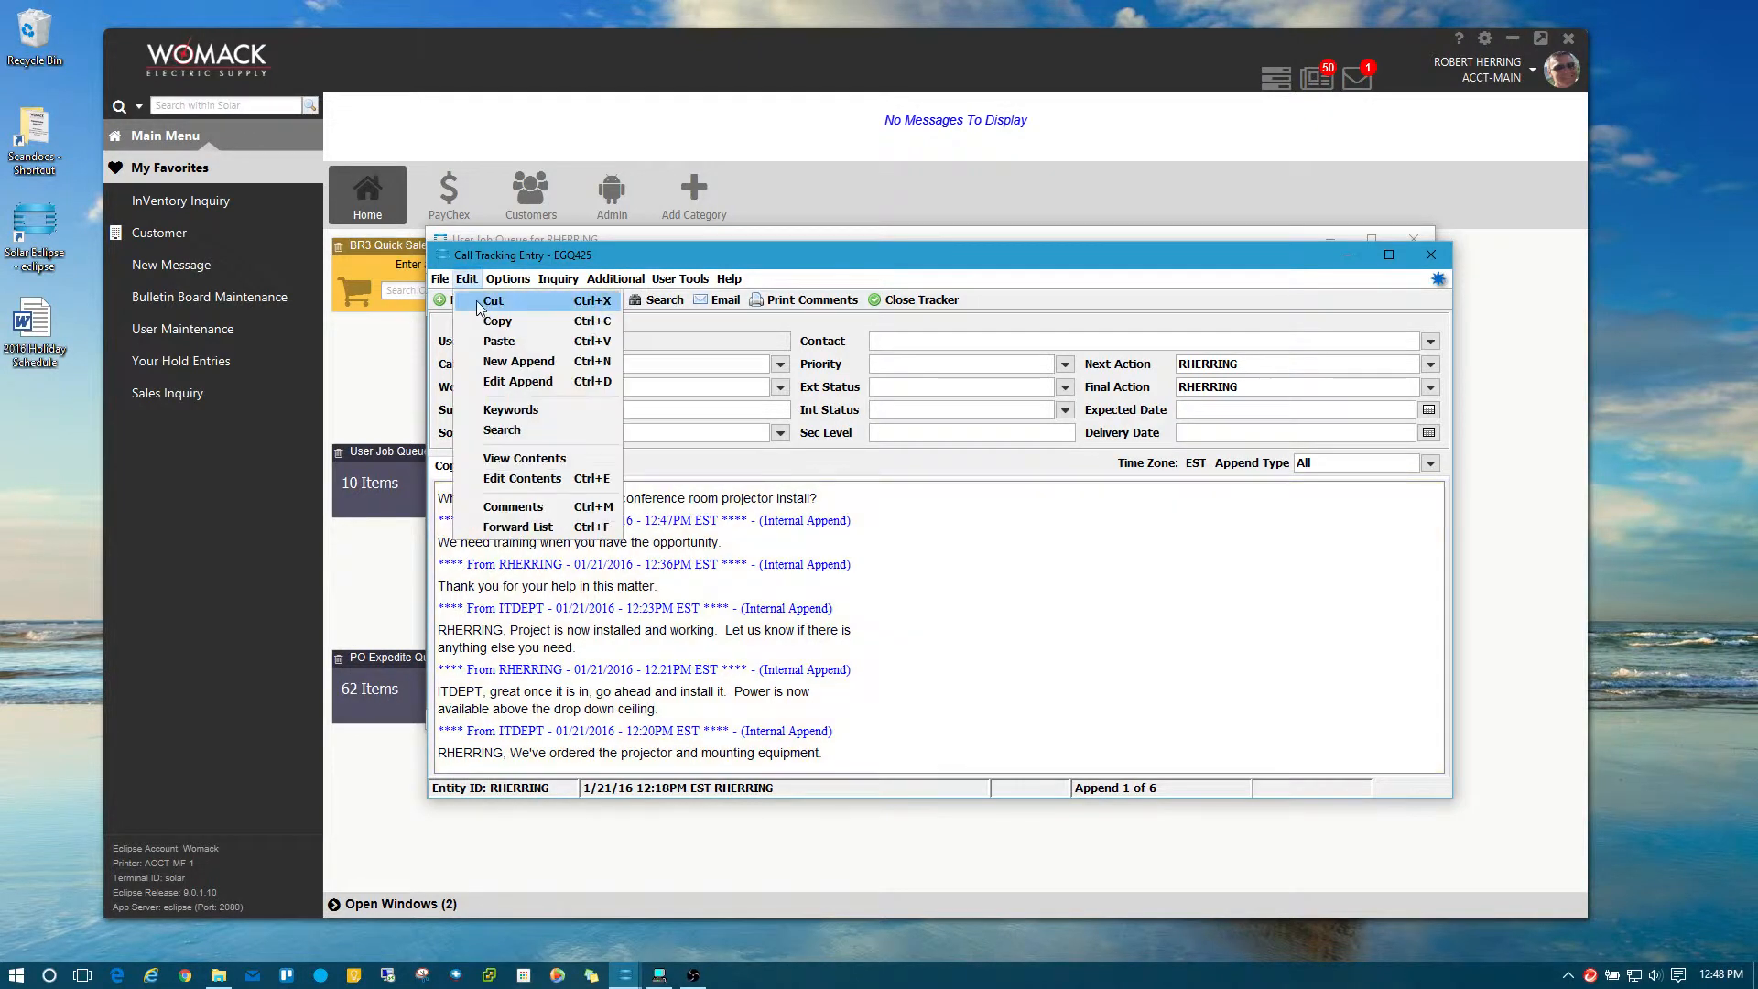
pyautogui.click(499, 354)
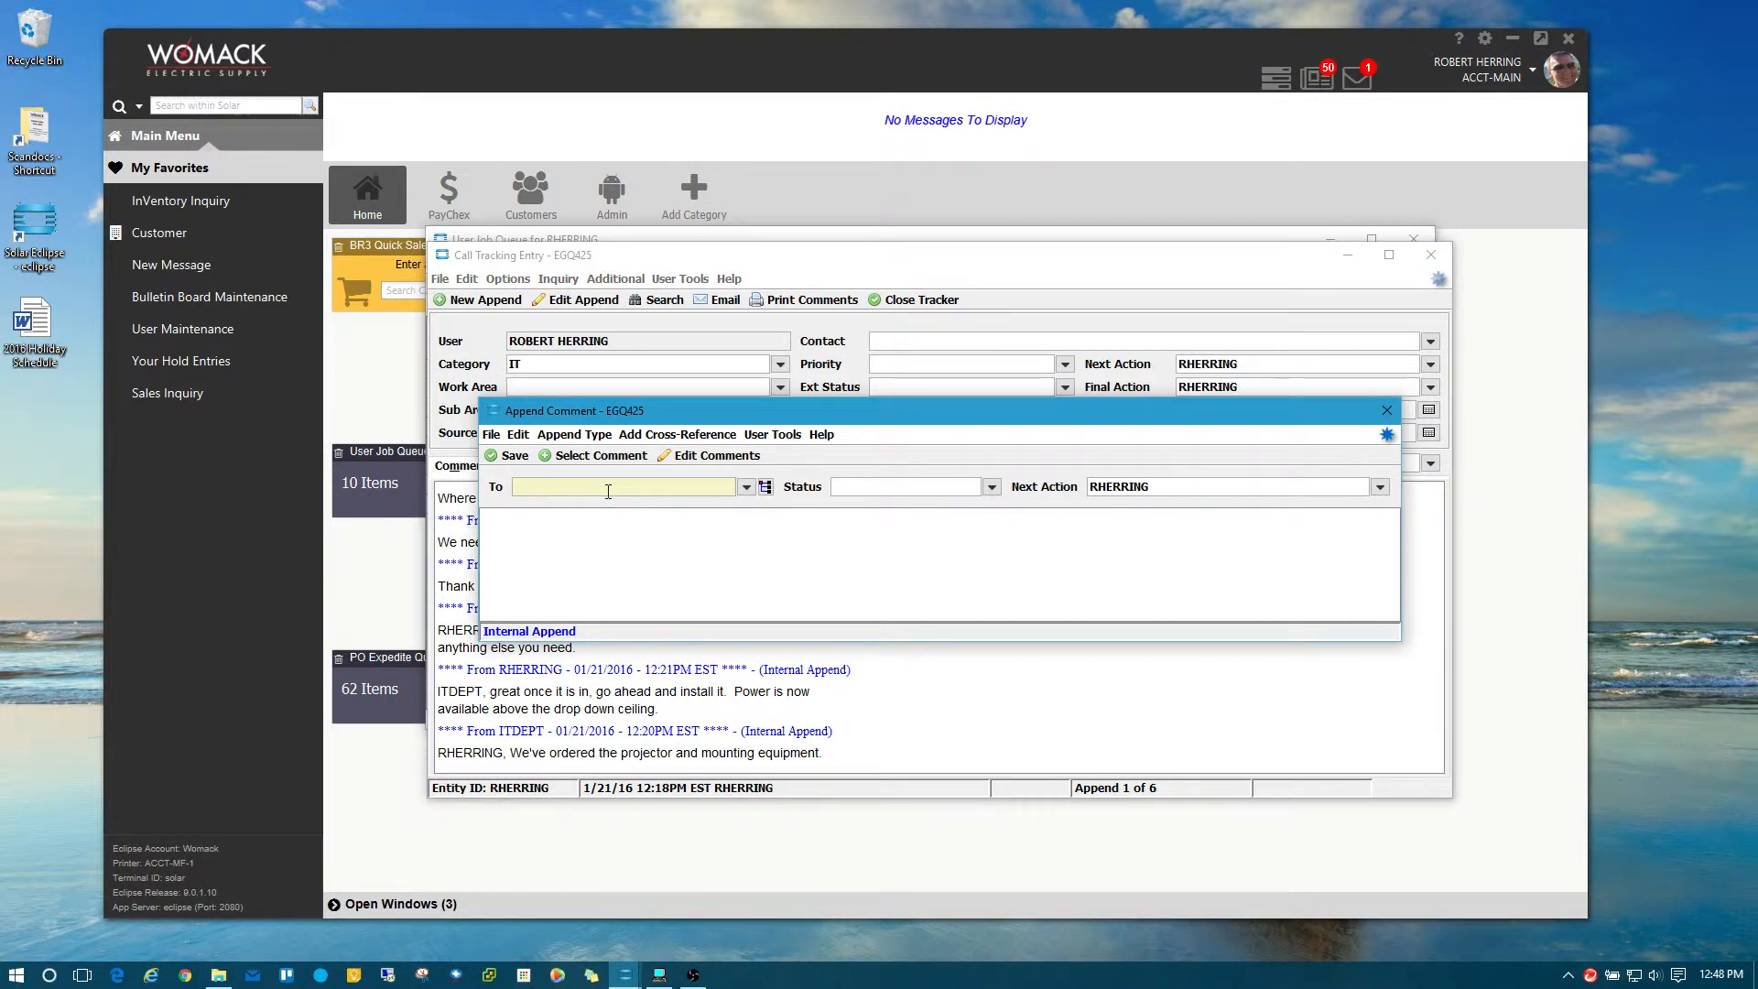
# Address the draft comment to another user via autocomplete, then close it without saving.
pyautogui.write('moore')
pyautogui.press('Tab')
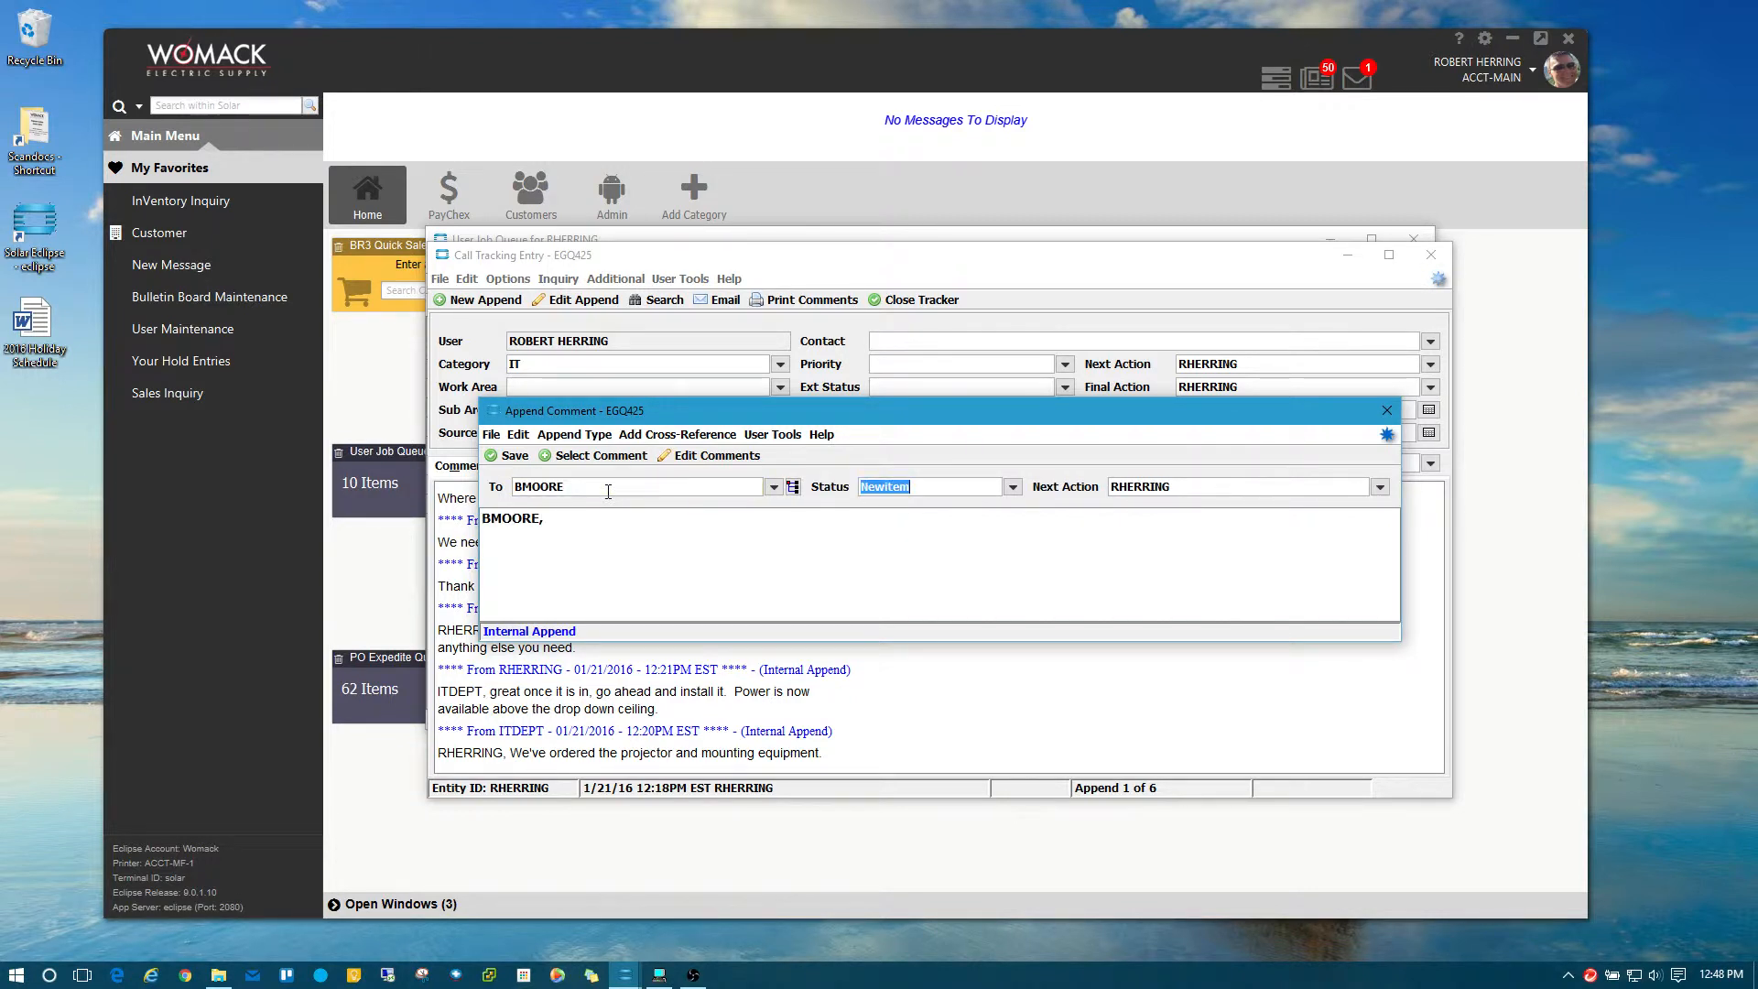
pyautogui.click(584, 515)
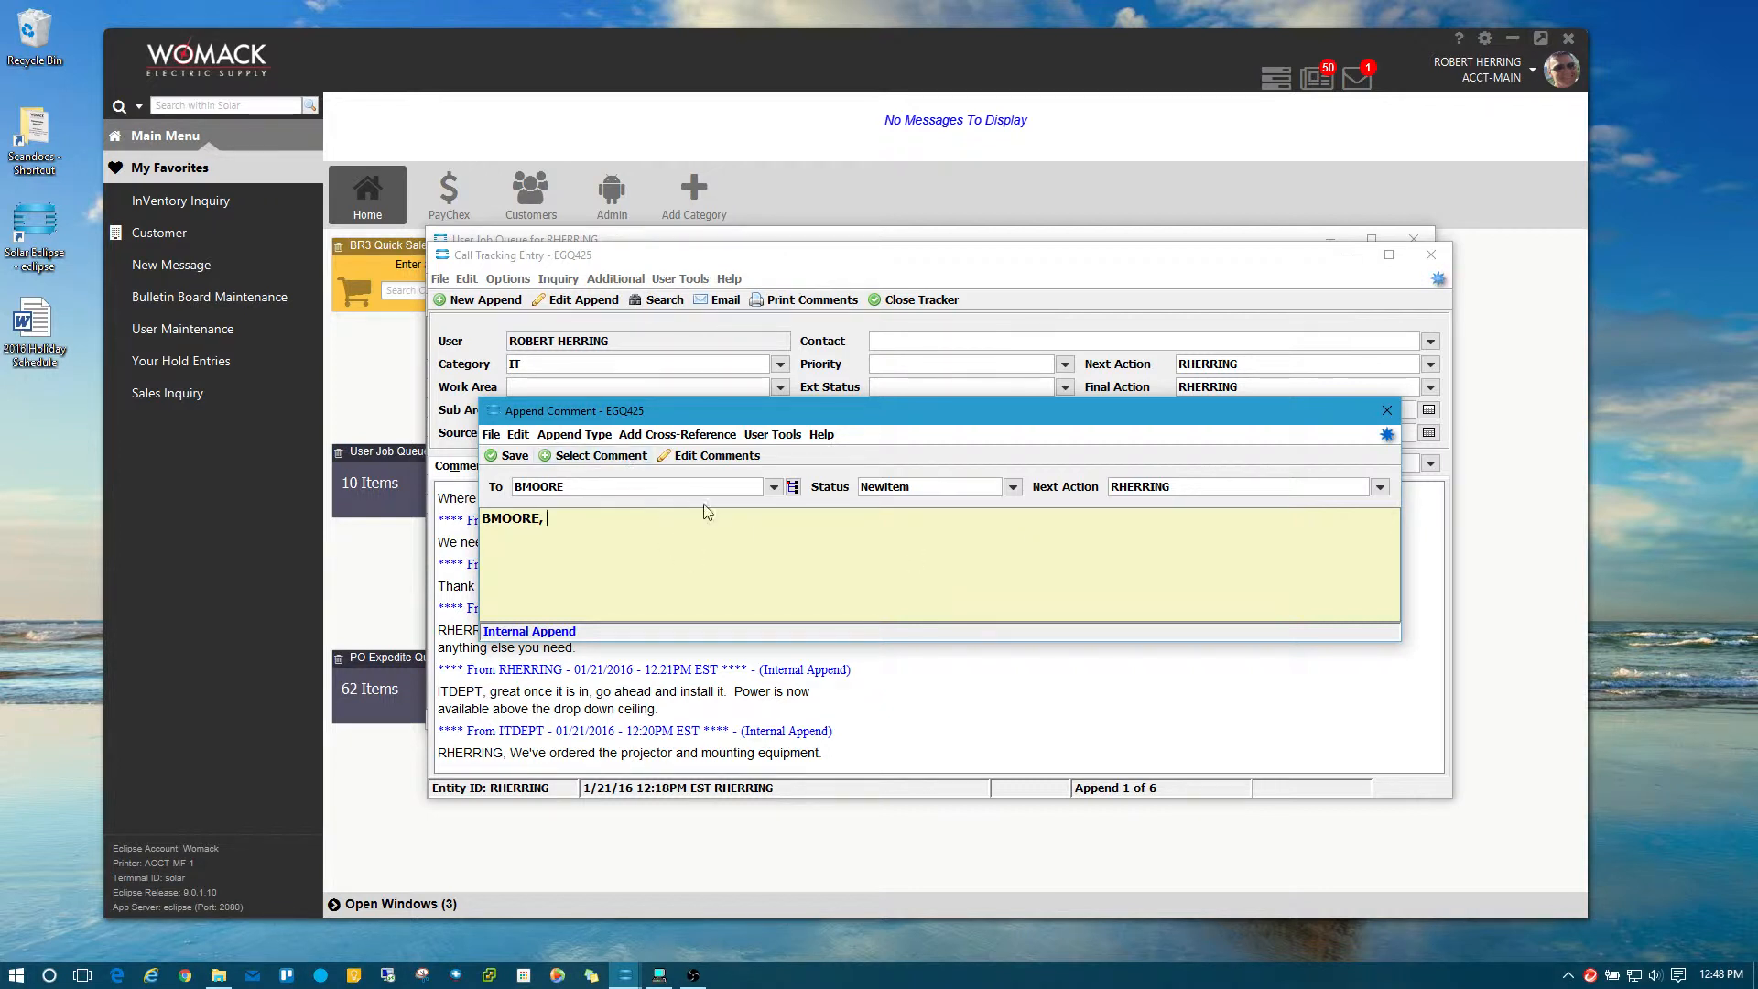
pyautogui.moveTo(671, 410); pyautogui.dragTo(751, 486)
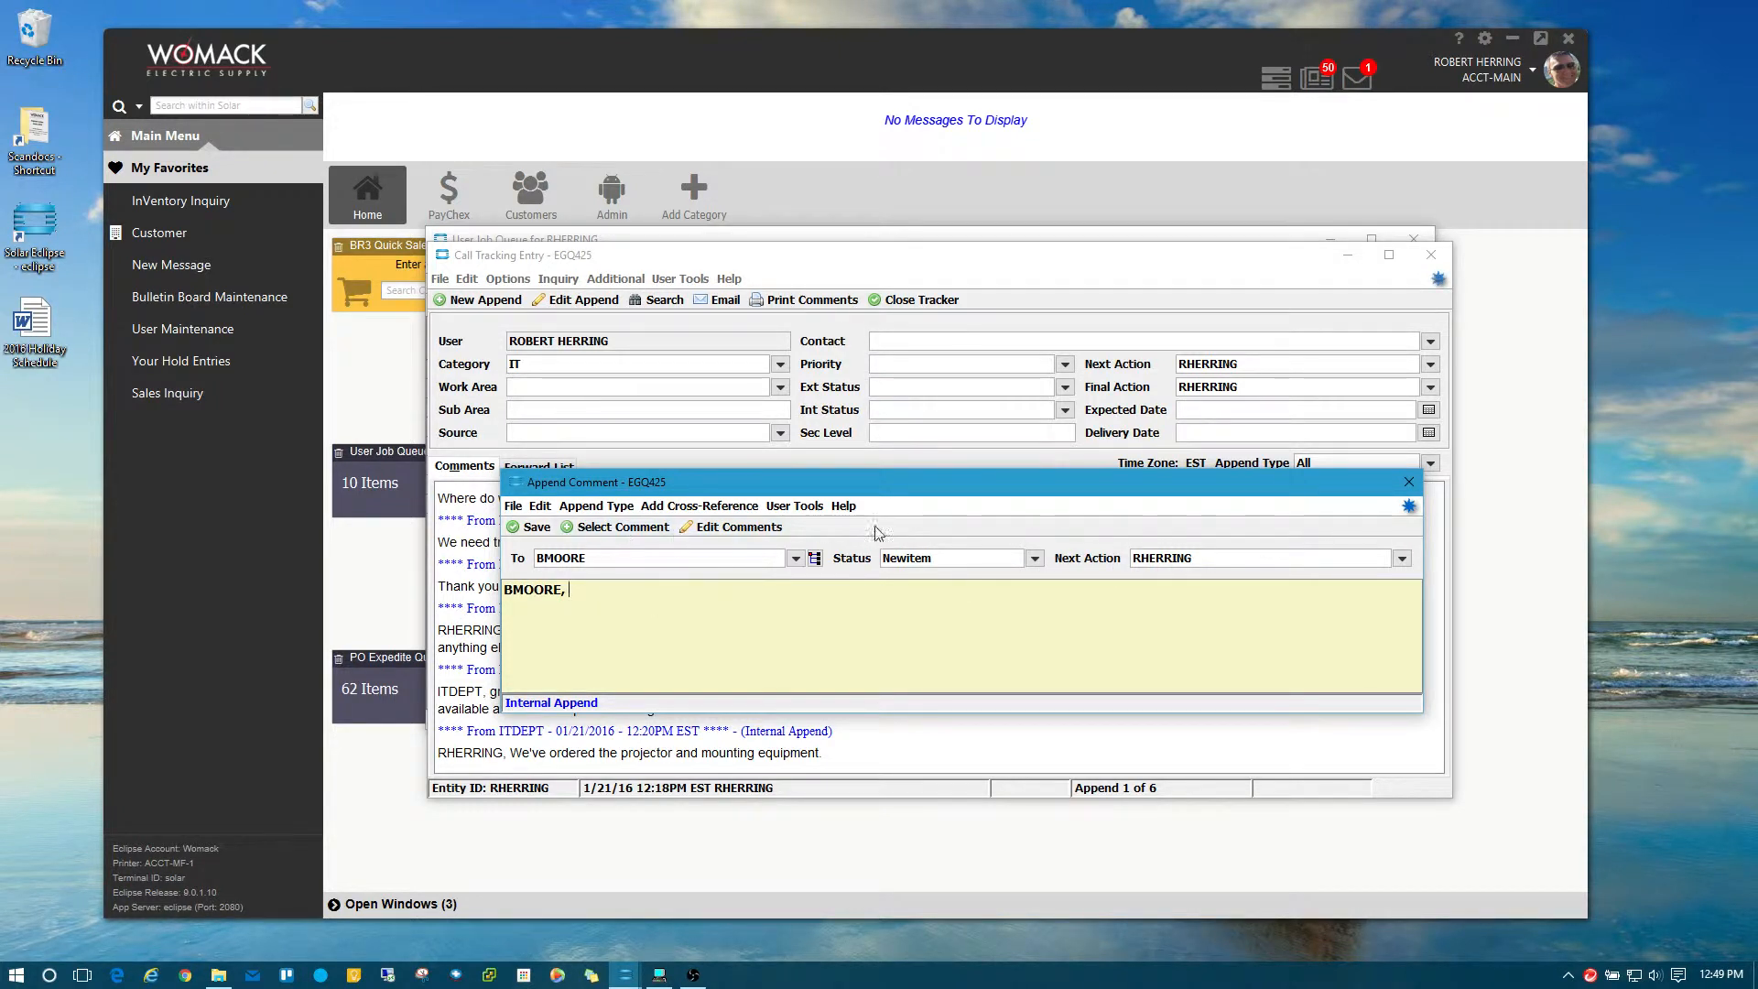
pyautogui.click(1408, 483)
pyautogui.click(952, 622)
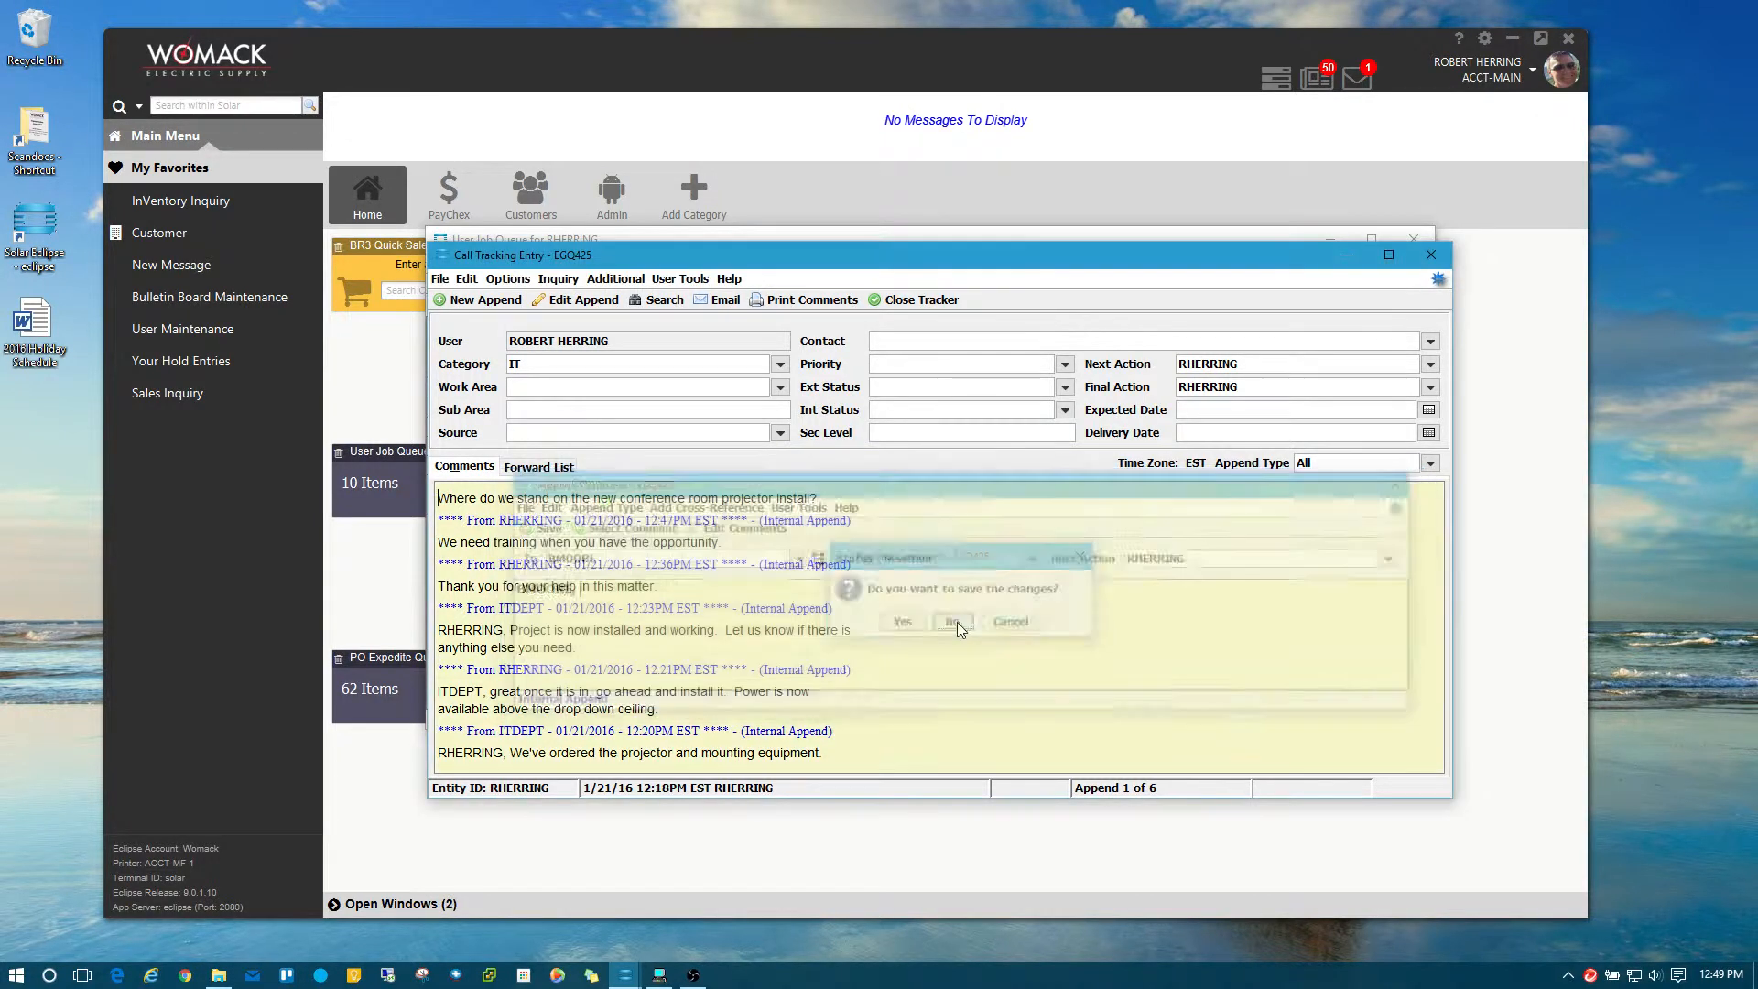
# Close tracker EGQ425 and open tracker EGP211 from the job queue.
pyautogui.click(1431, 254)
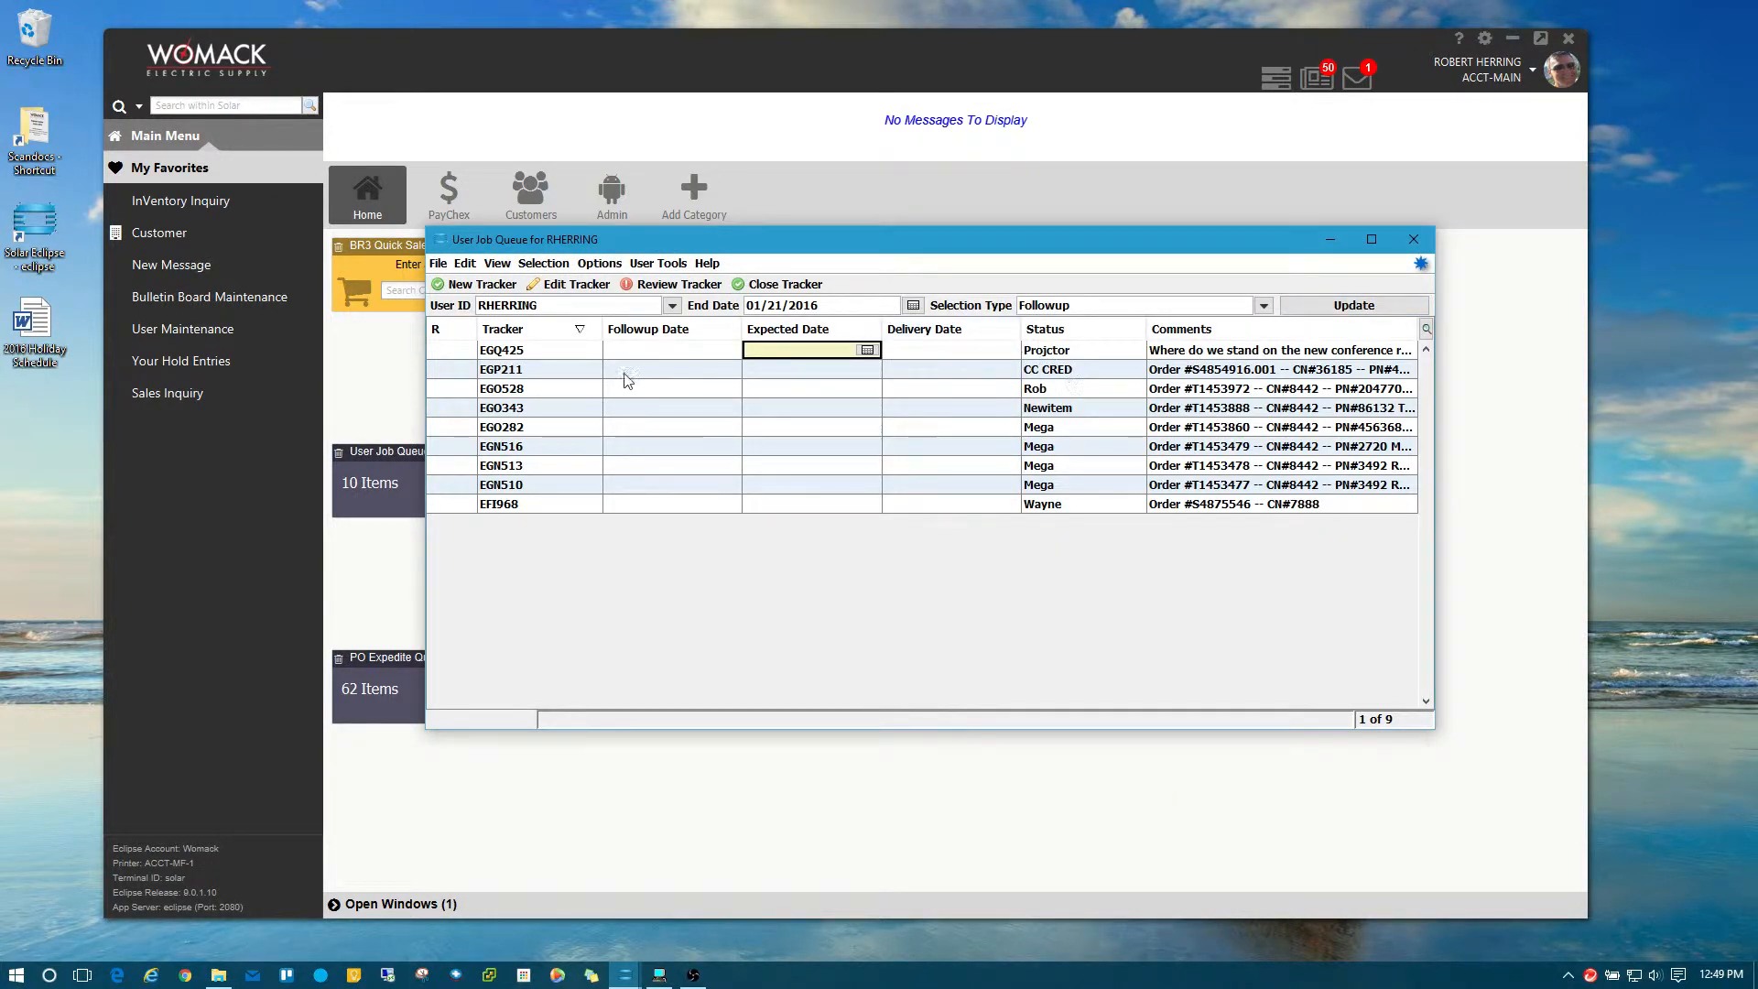
pyautogui.click(544, 375)
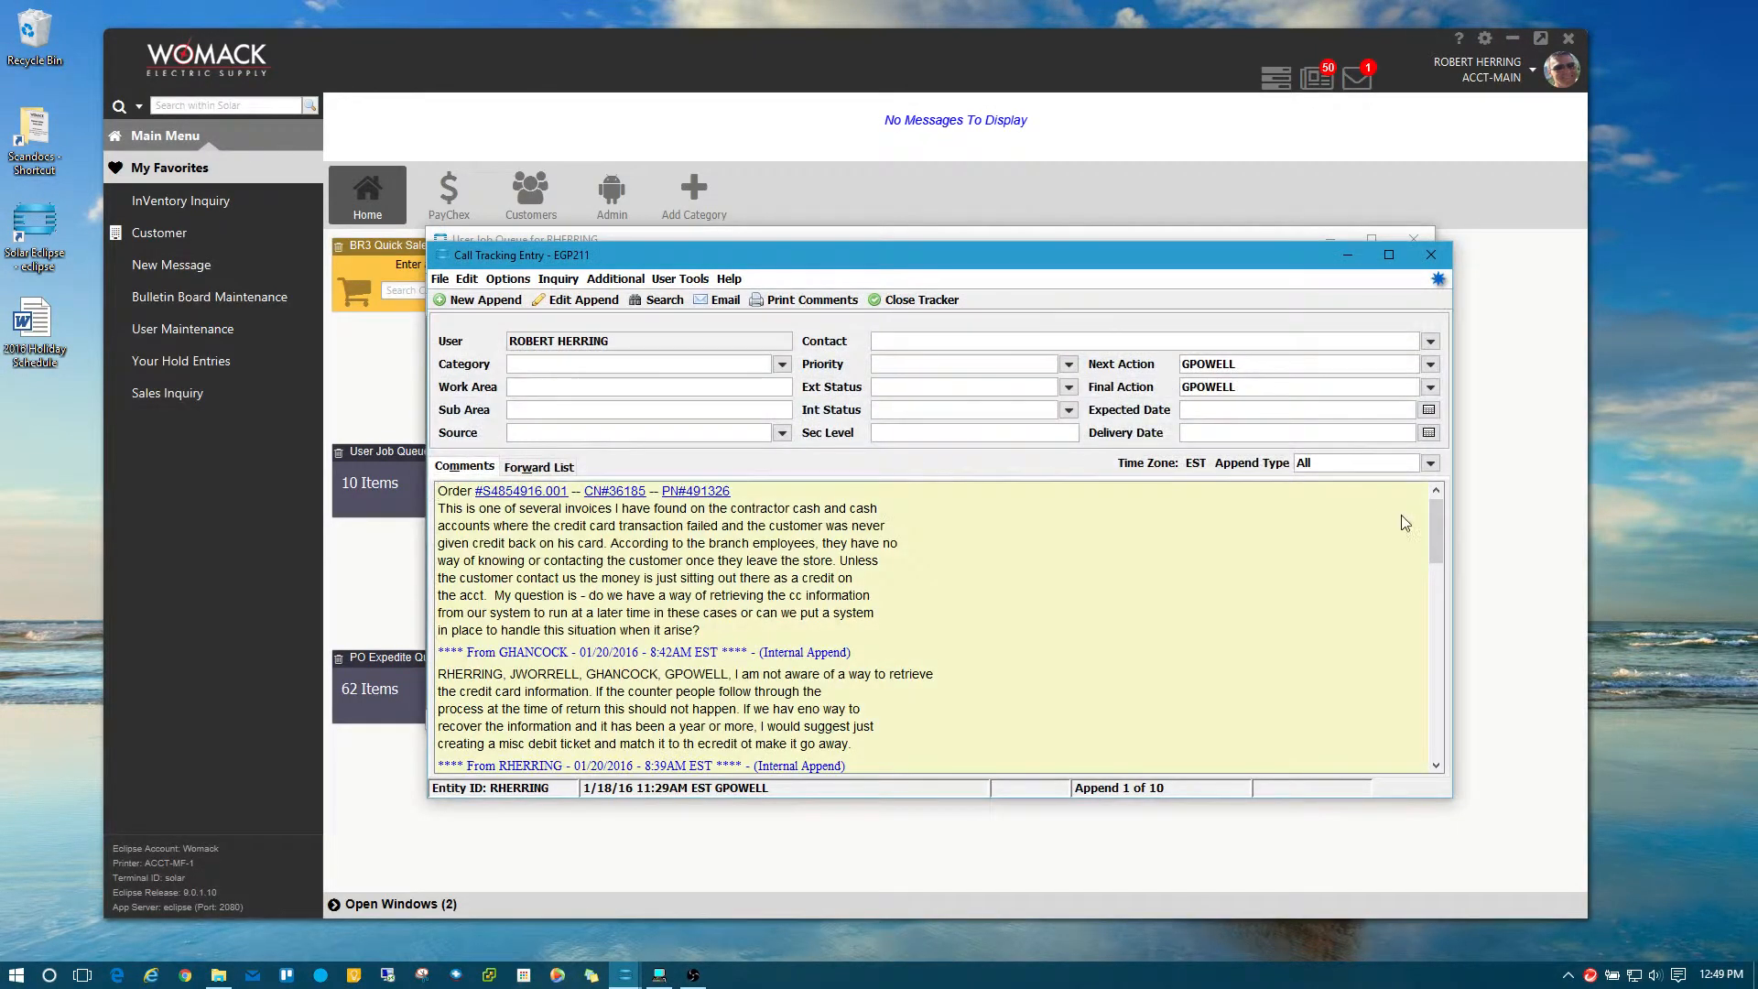
pyautogui.scroll(-5, 1443, 524)
pyautogui.scroll(8, 929, 627)
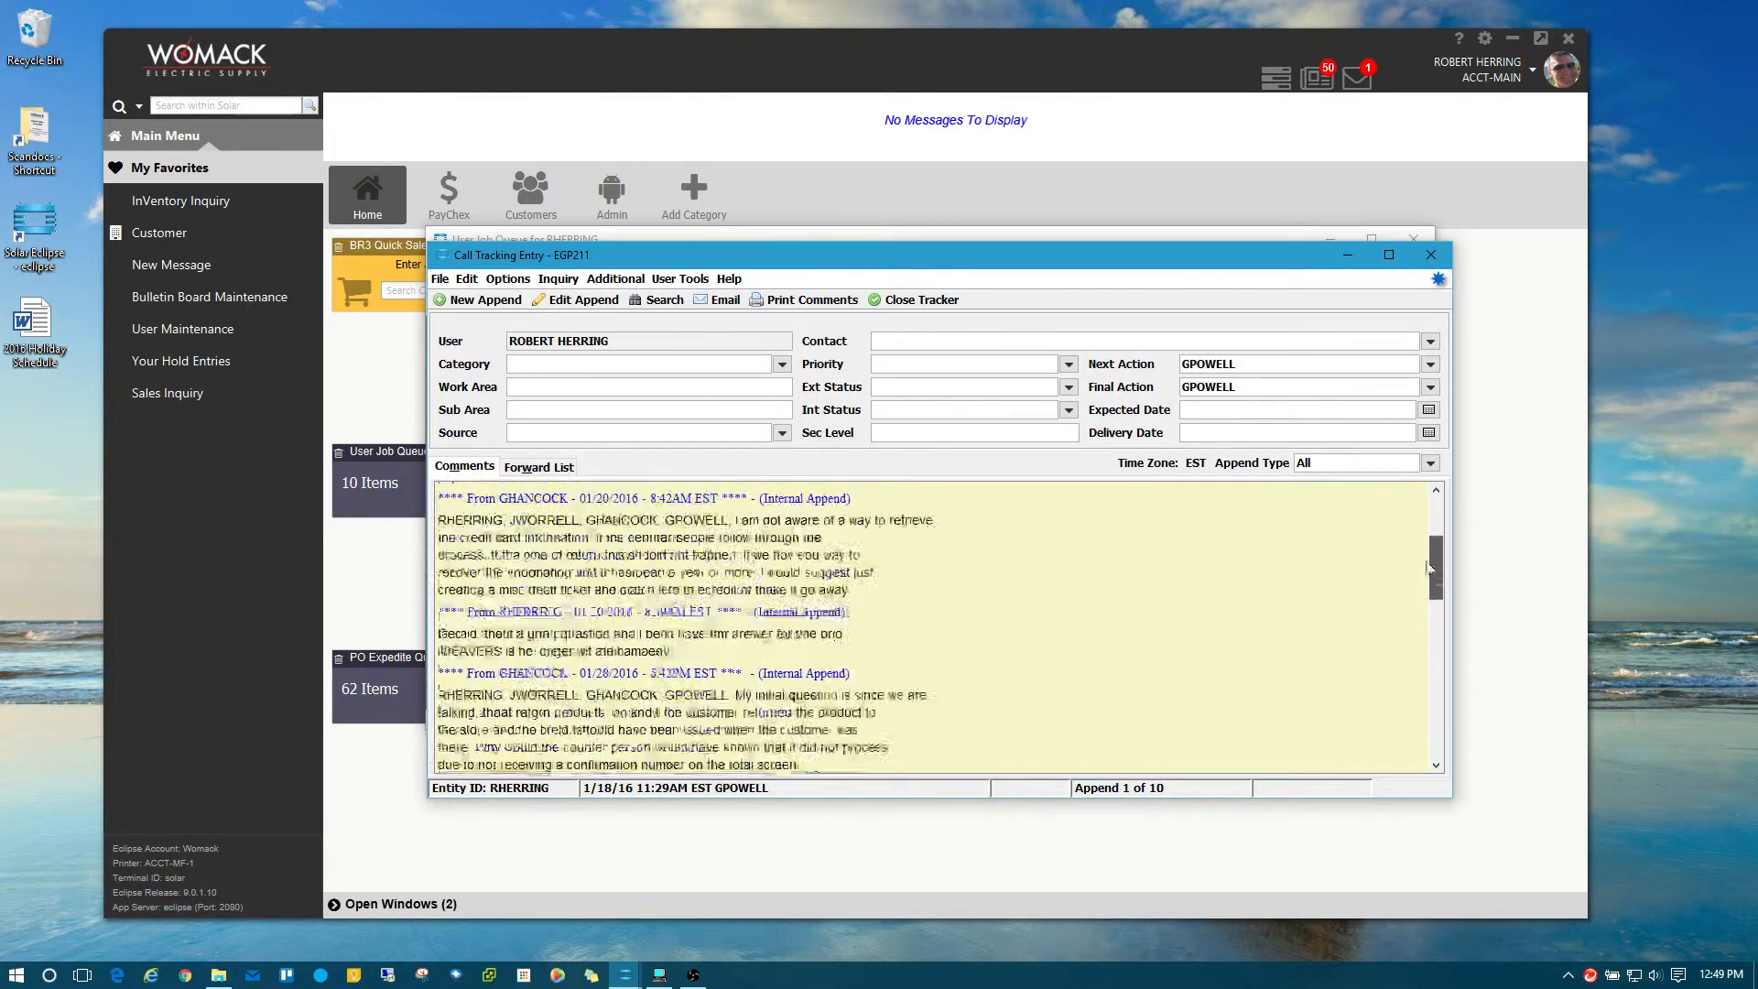
# Start a new comment on EGP211 and look up the users it can be addressed to.
pyautogui.click(467, 279)
pyautogui.click(513, 363)
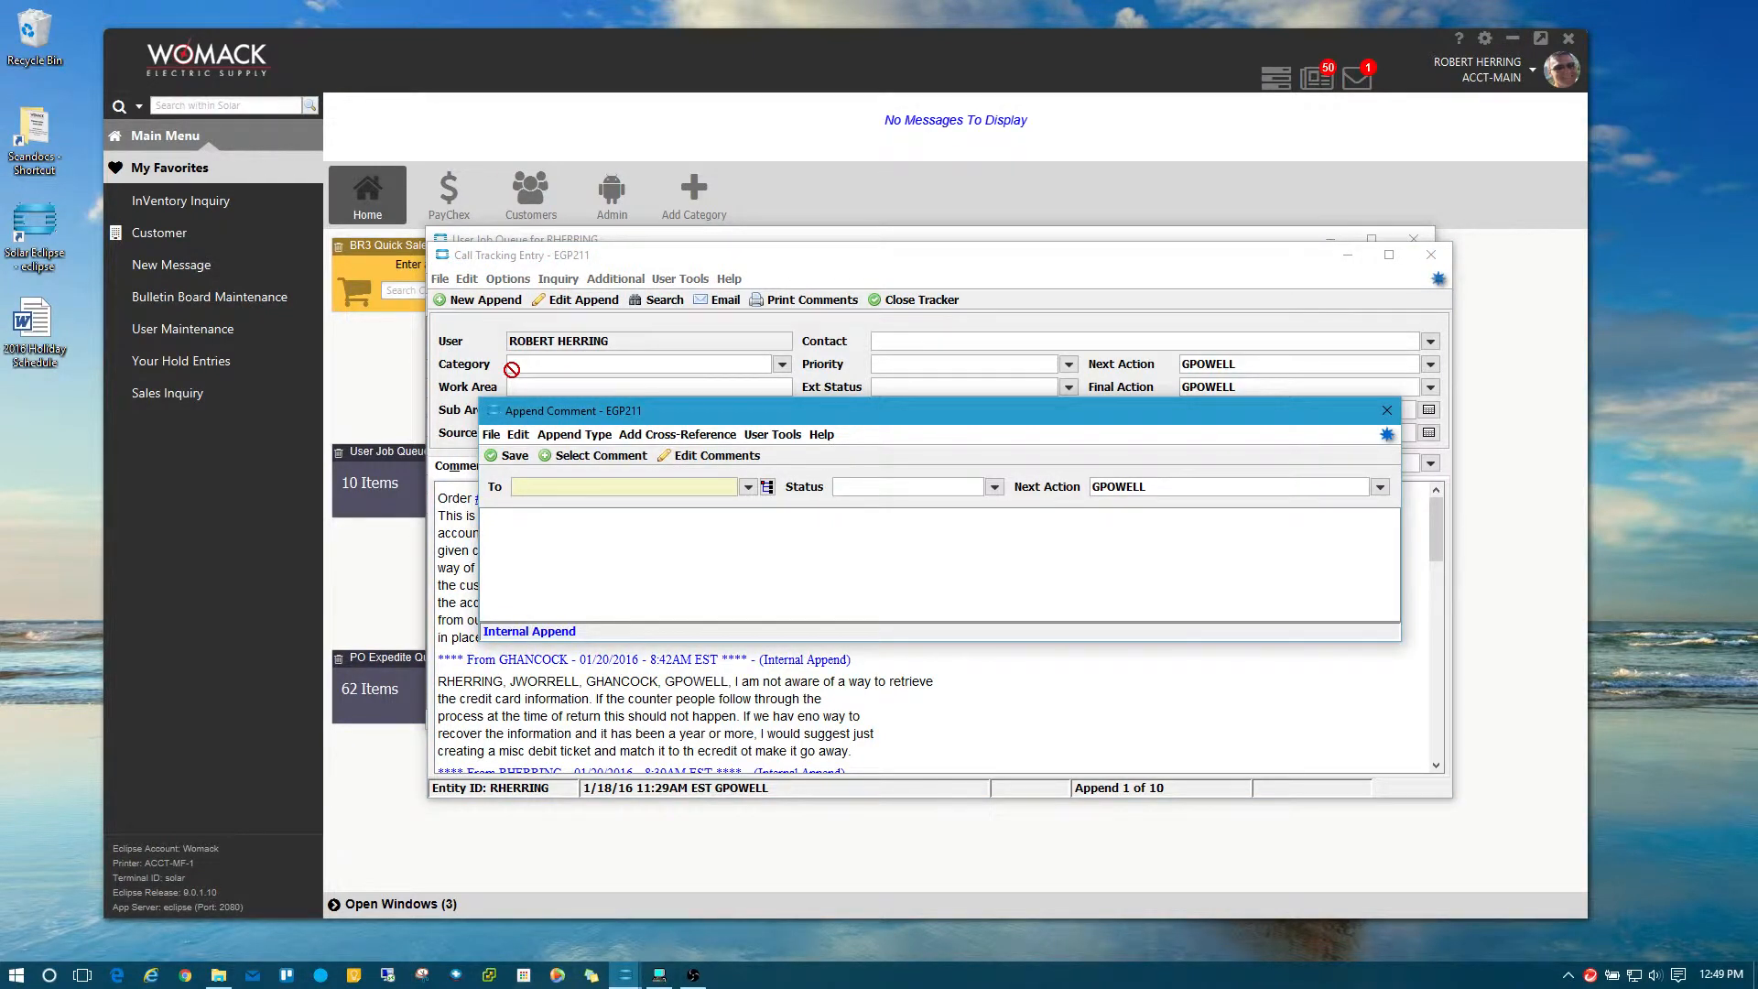
pyautogui.moveTo(718, 414)
pyautogui.mouseDown()
pyautogui.moveTo(717, 384)
pyautogui.moveTo(720, 410)
pyautogui.mouseUp()
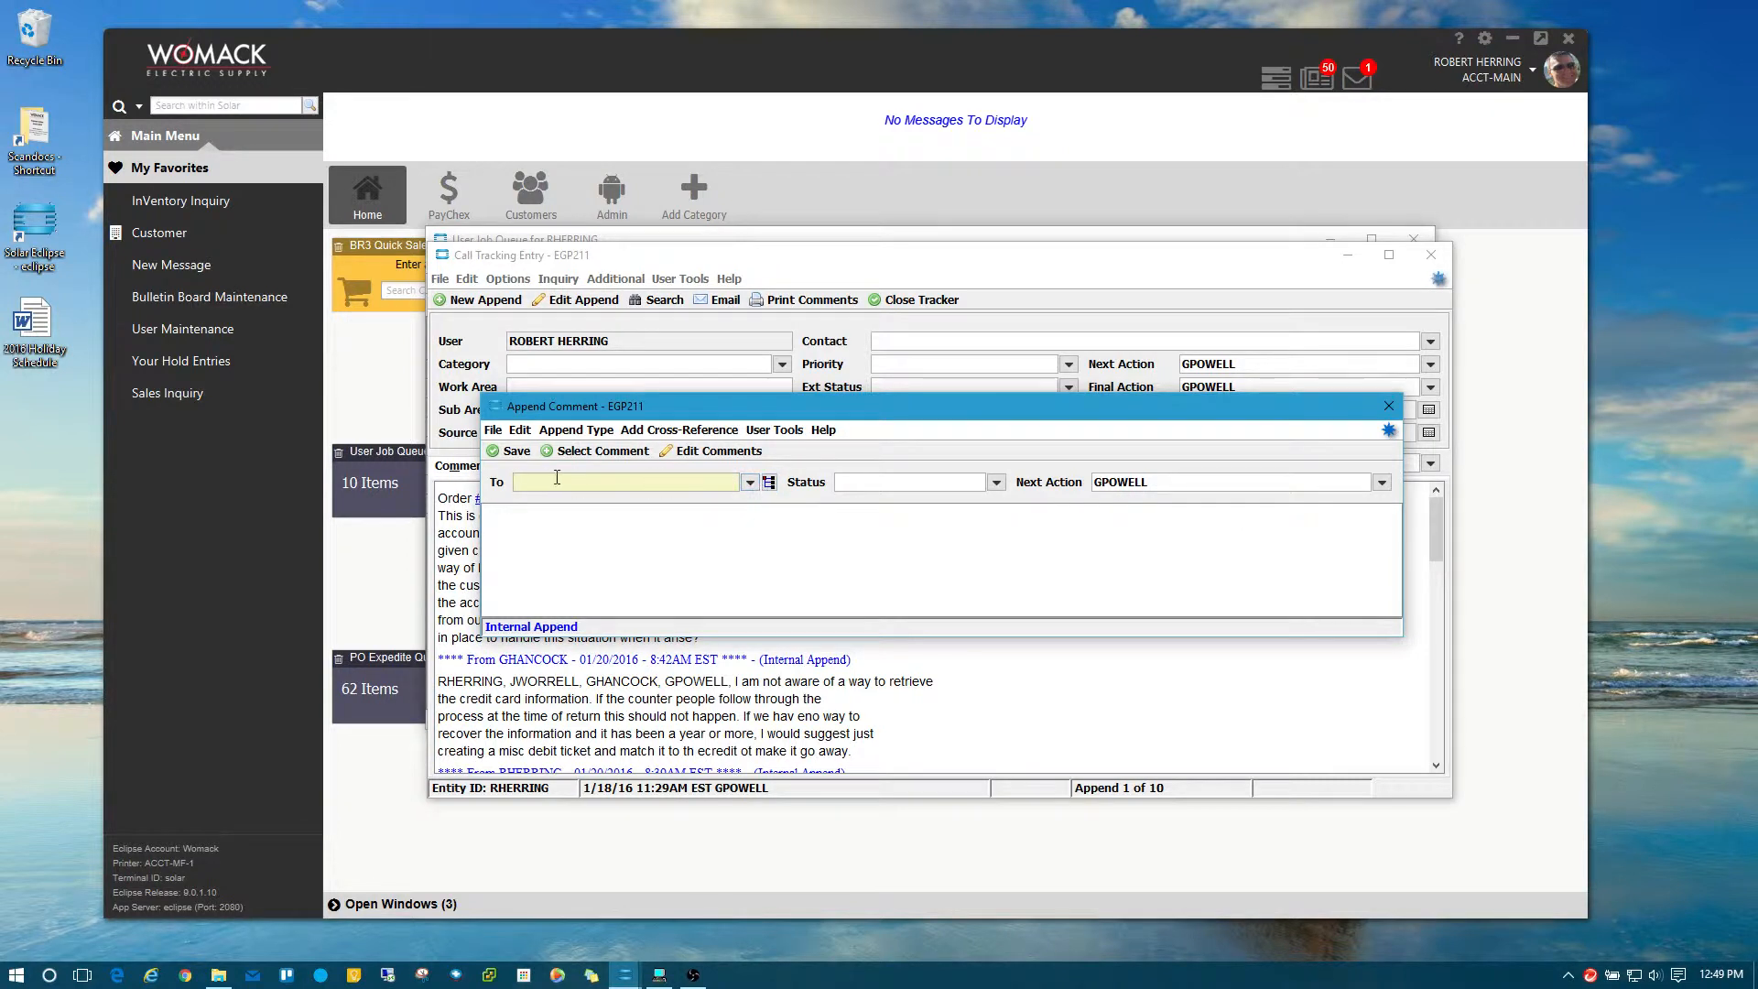
pyautogui.click(769, 483)
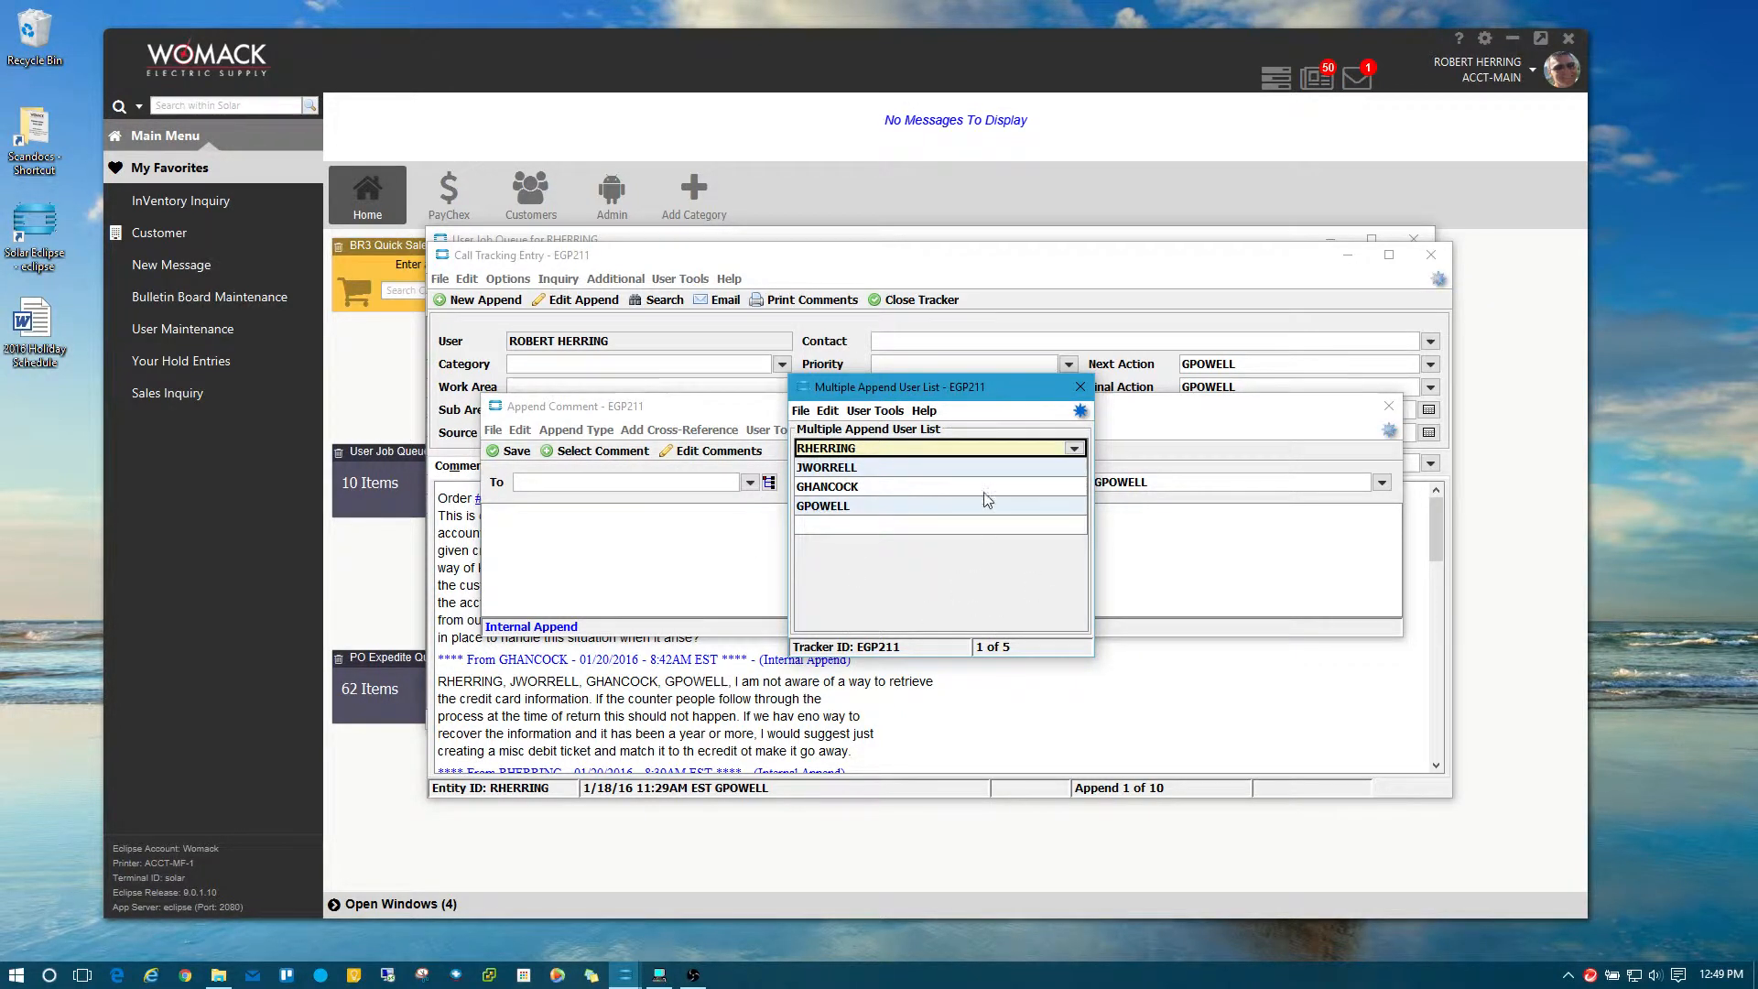
# Delete the first user from the append list and enter a new user in the empty row.
pyautogui.rightClick(868, 455)
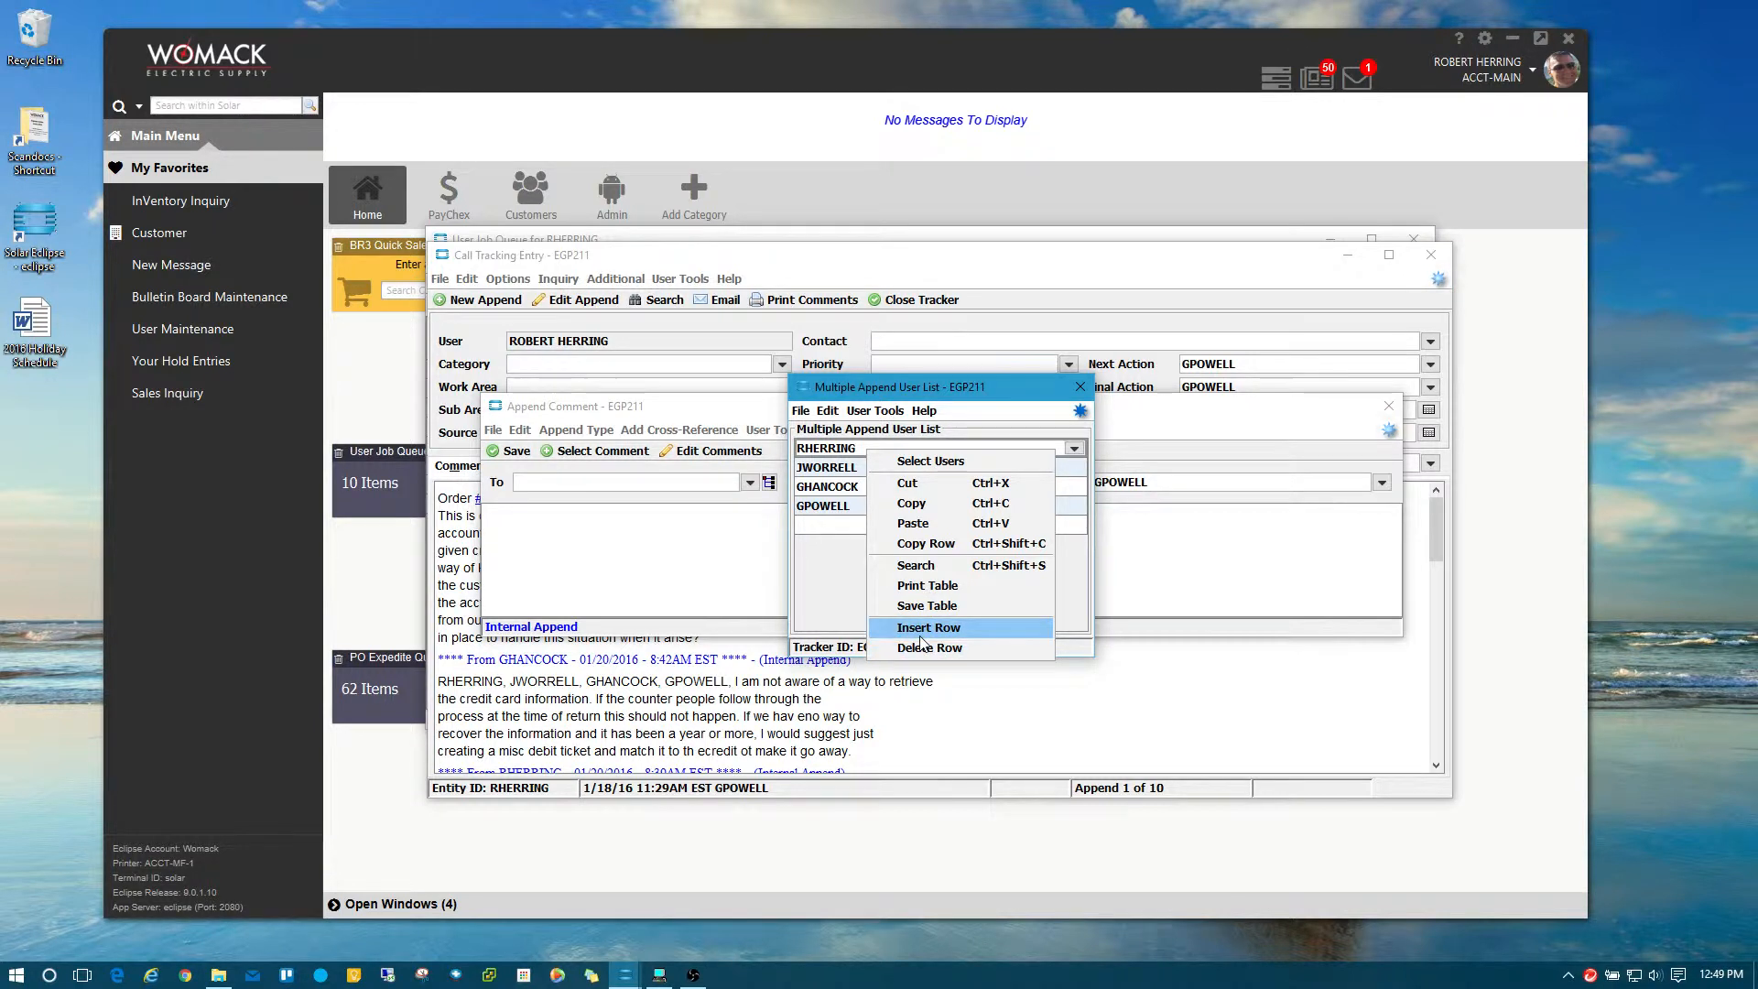
pyautogui.click(975, 652)
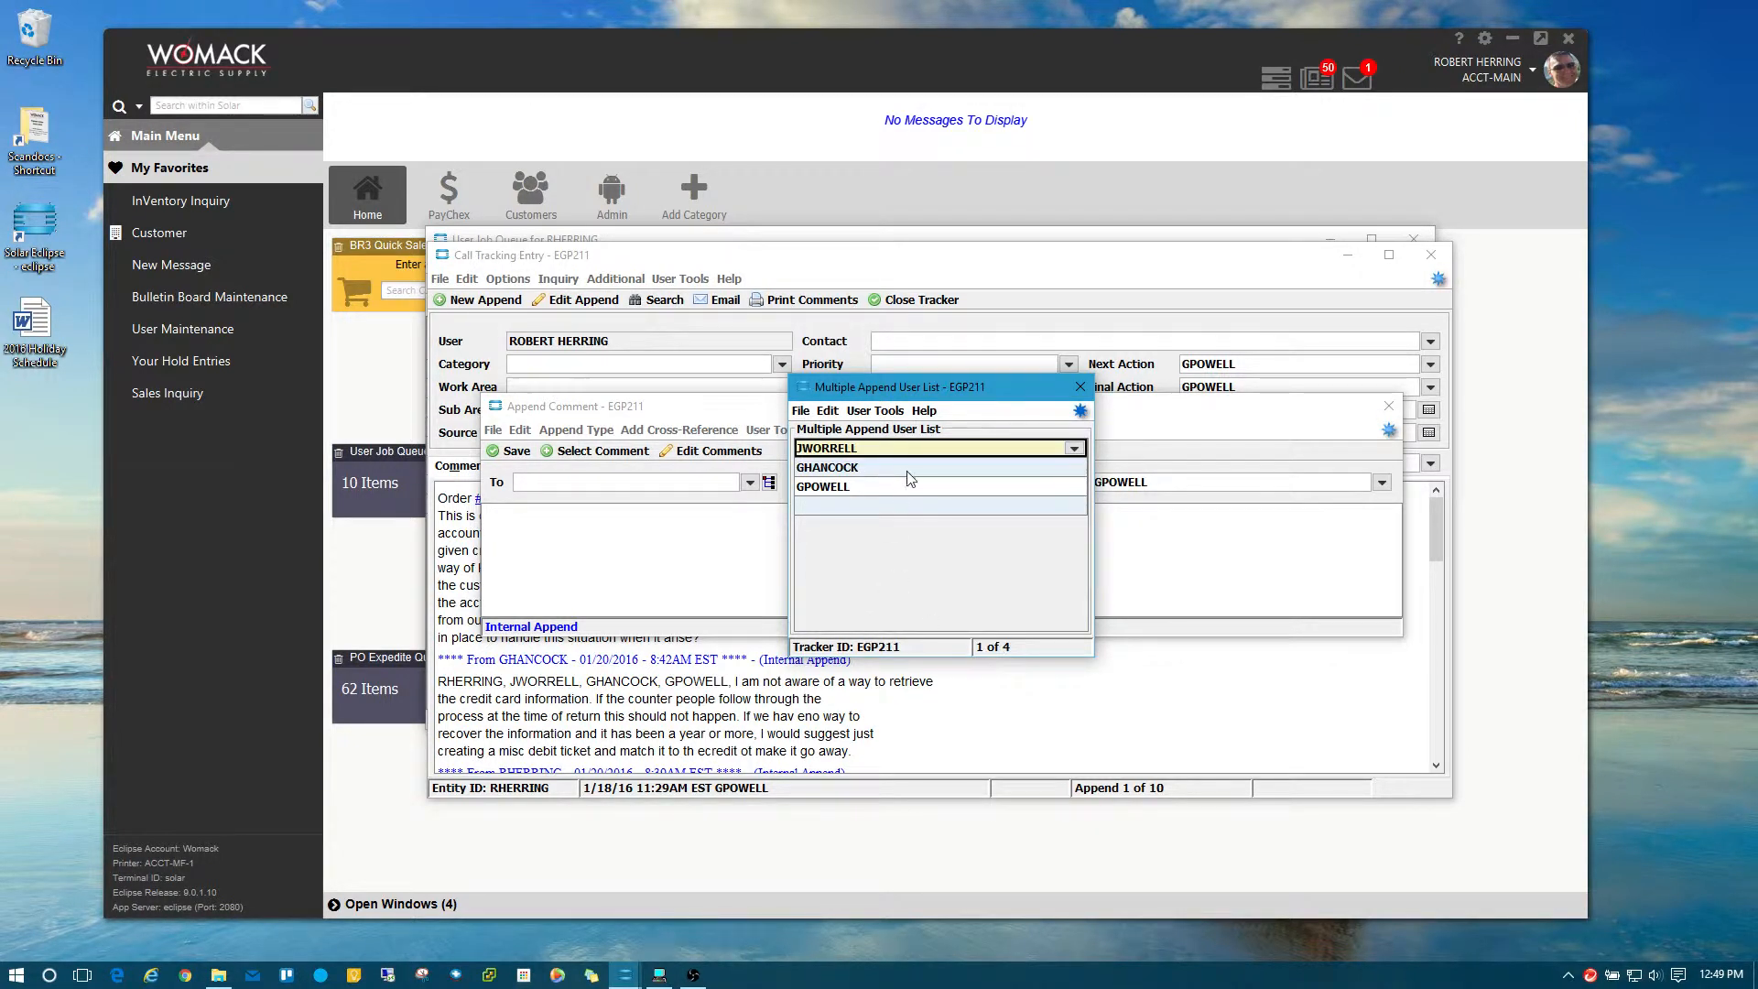
pyautogui.click(868, 509)
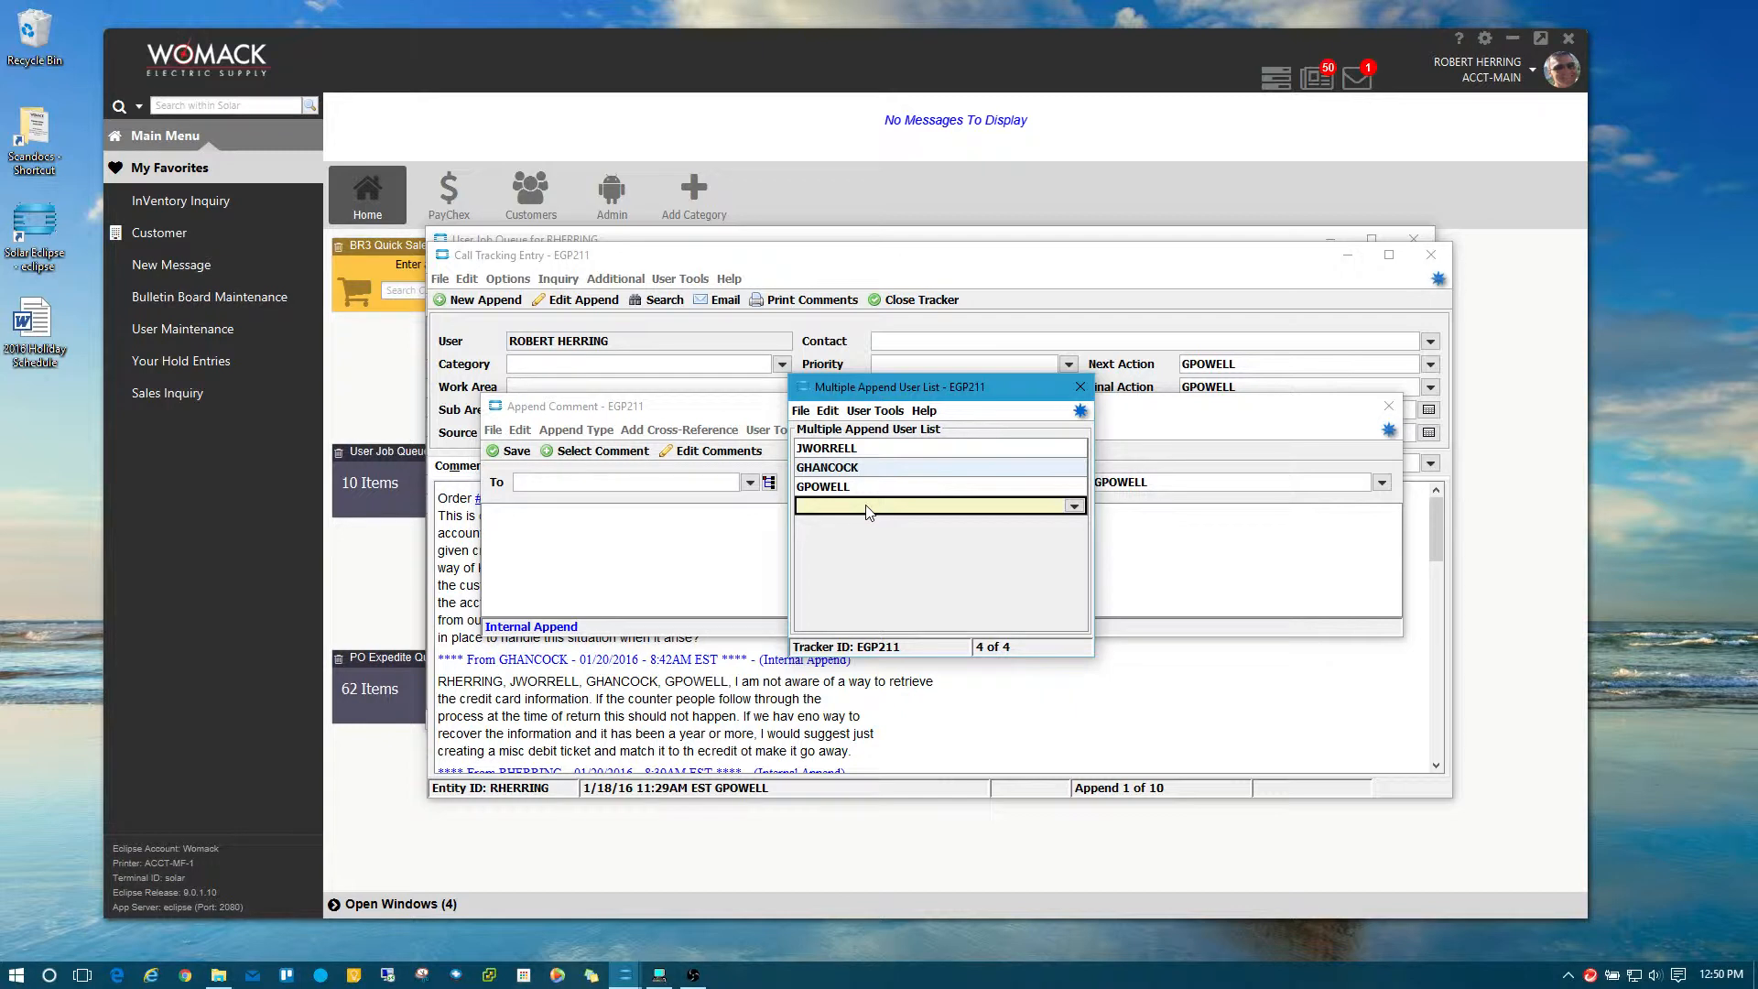
pyautogui.press('Return')
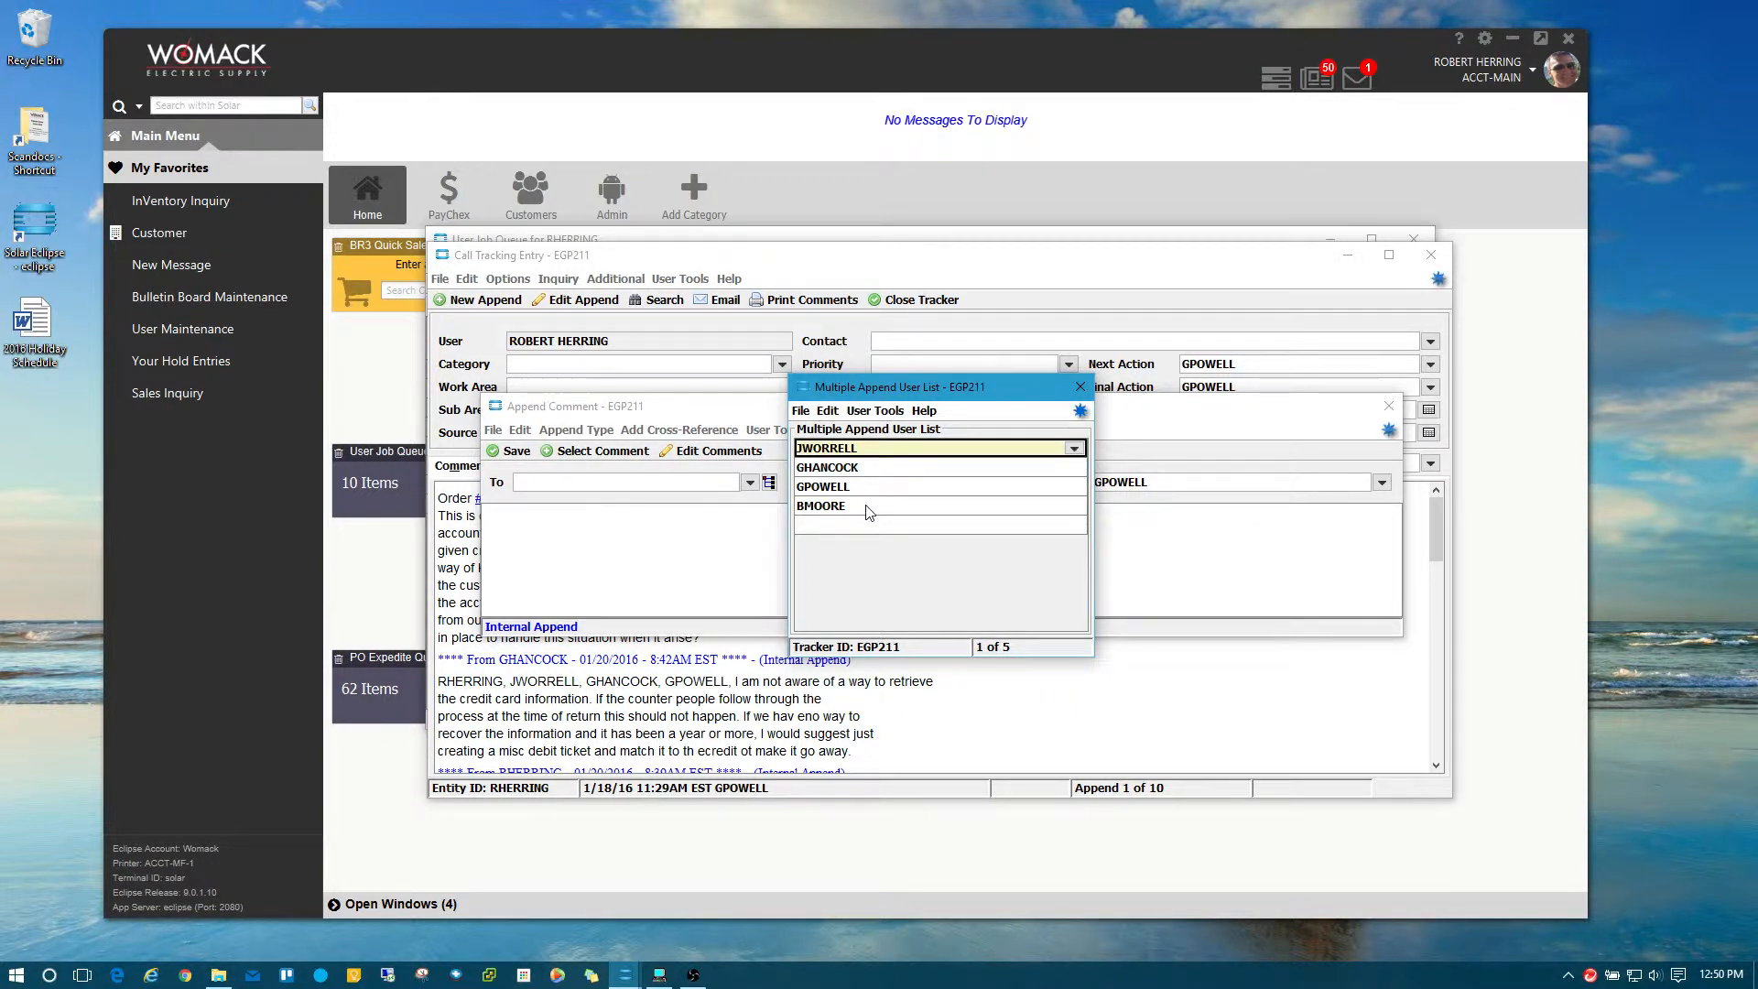
# Delete that newly added row again, then close the user list and save it.
pyautogui.click(869, 513)
pyautogui.rightClick(869, 513)
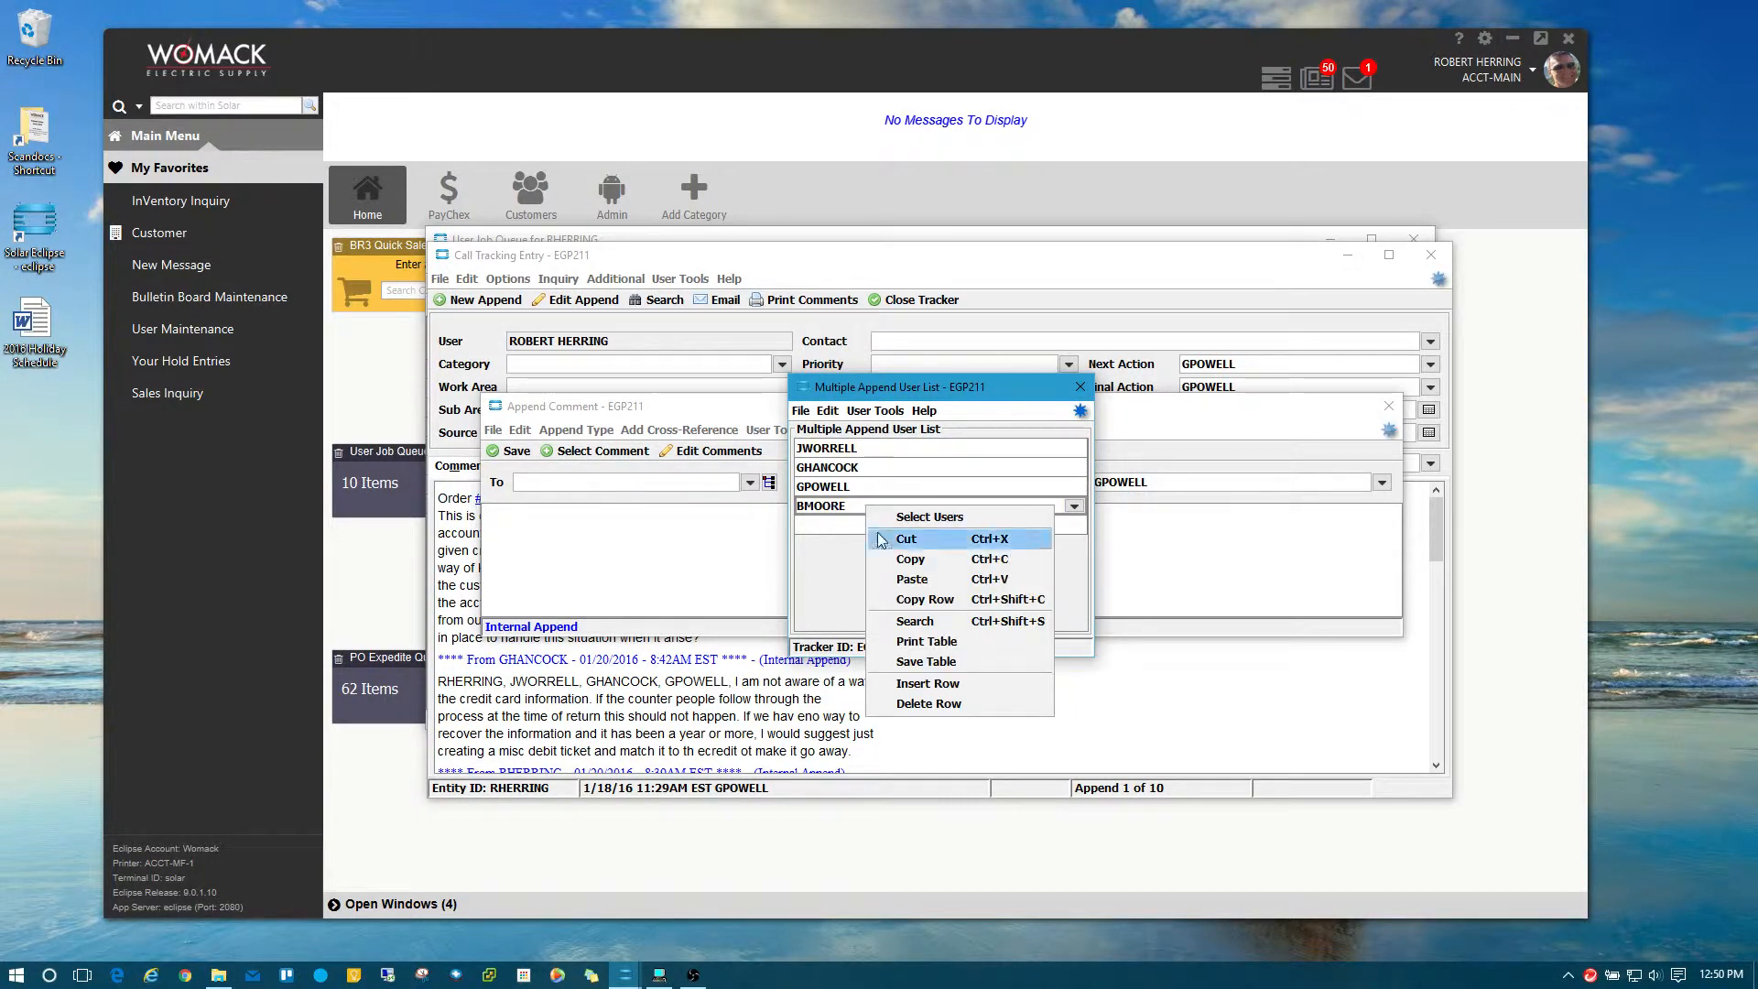
pyautogui.click(905, 702)
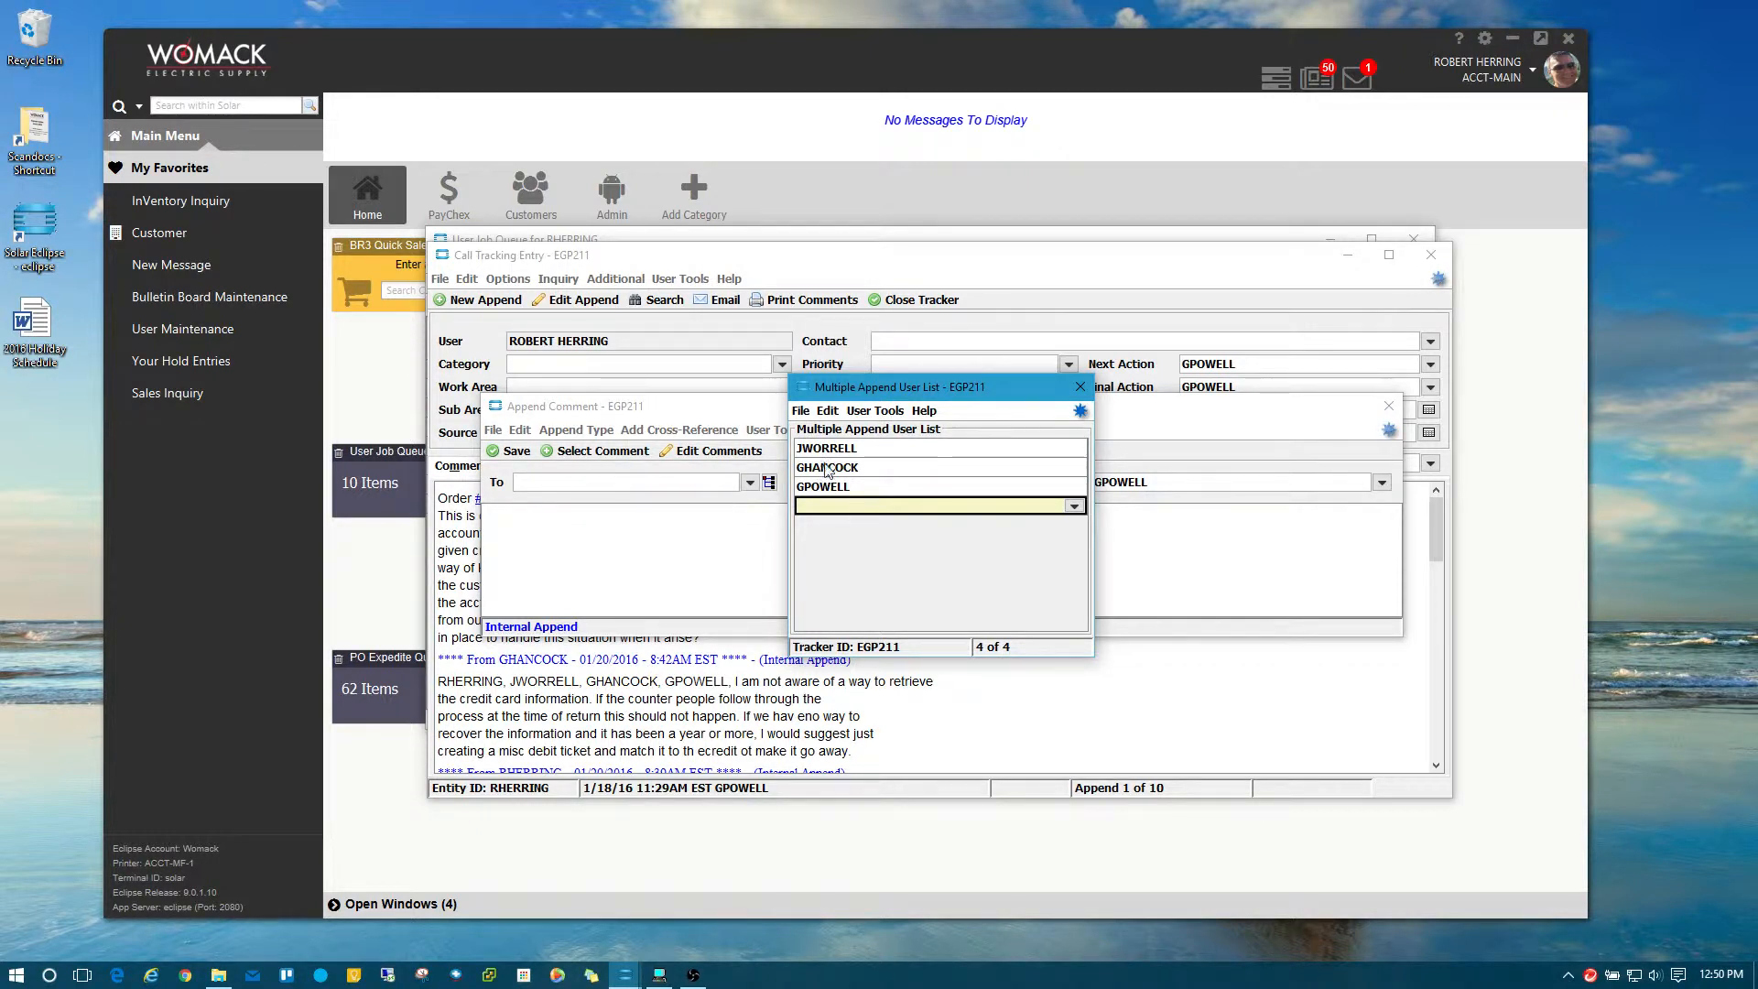
pyautogui.click(1082, 388)
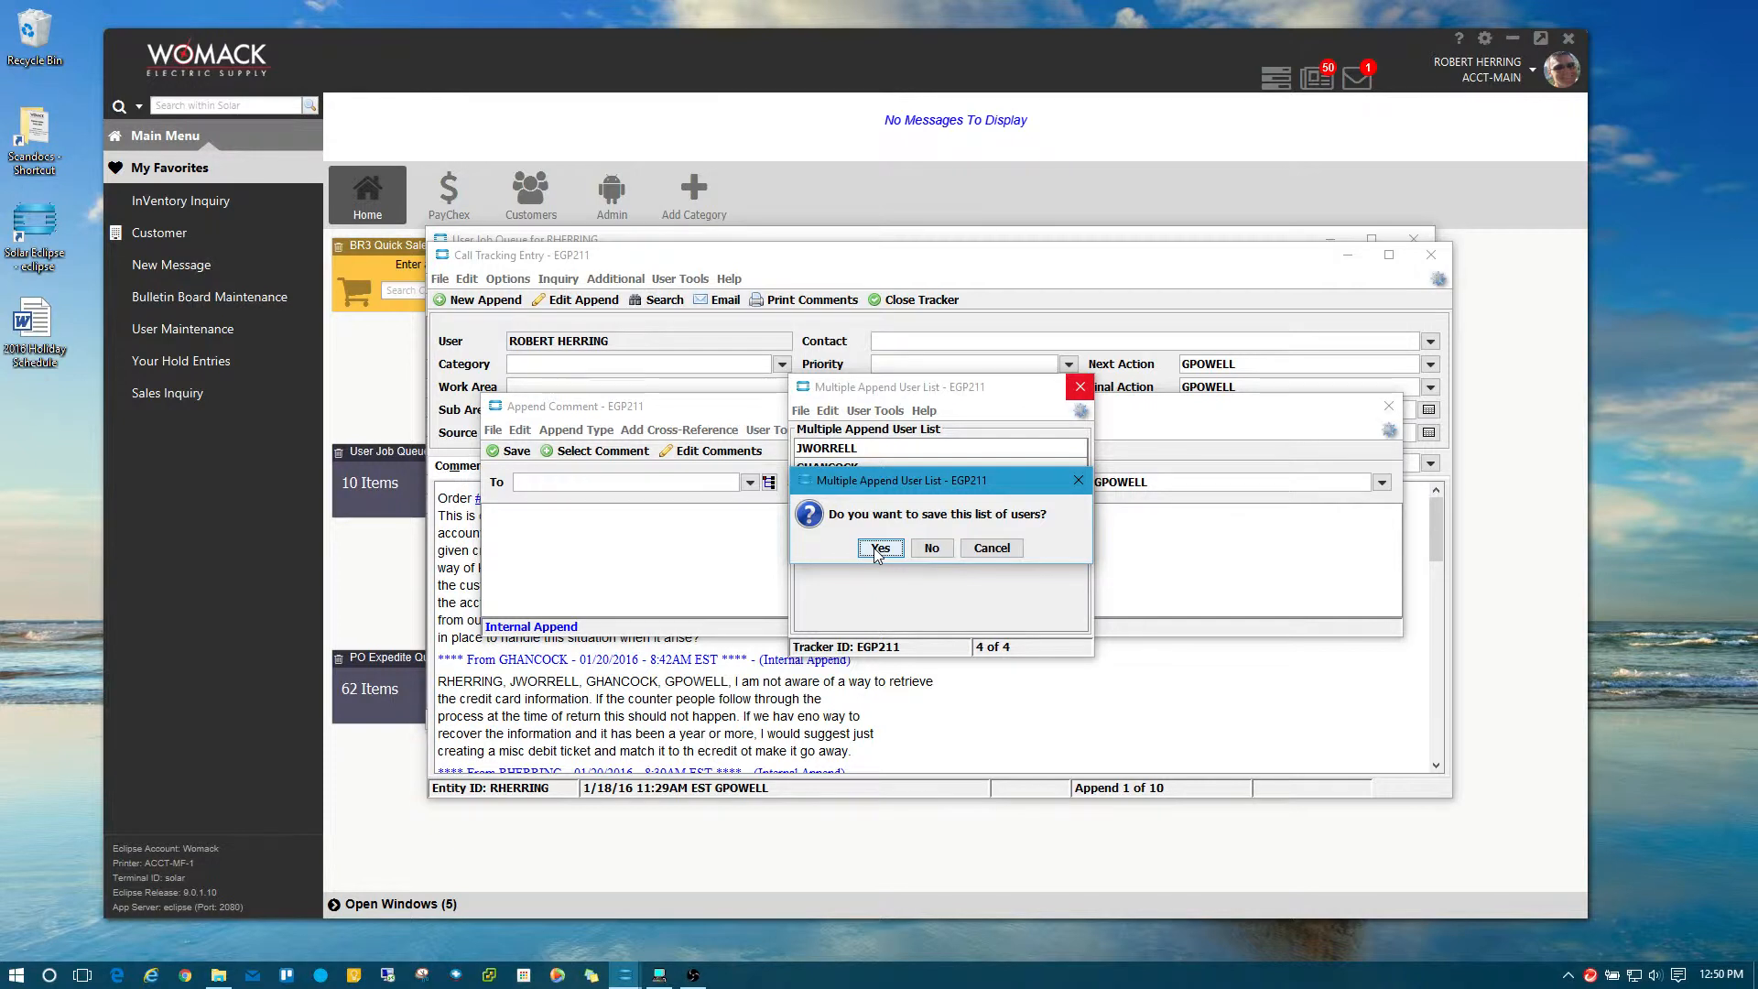
pyautogui.click(876, 548)
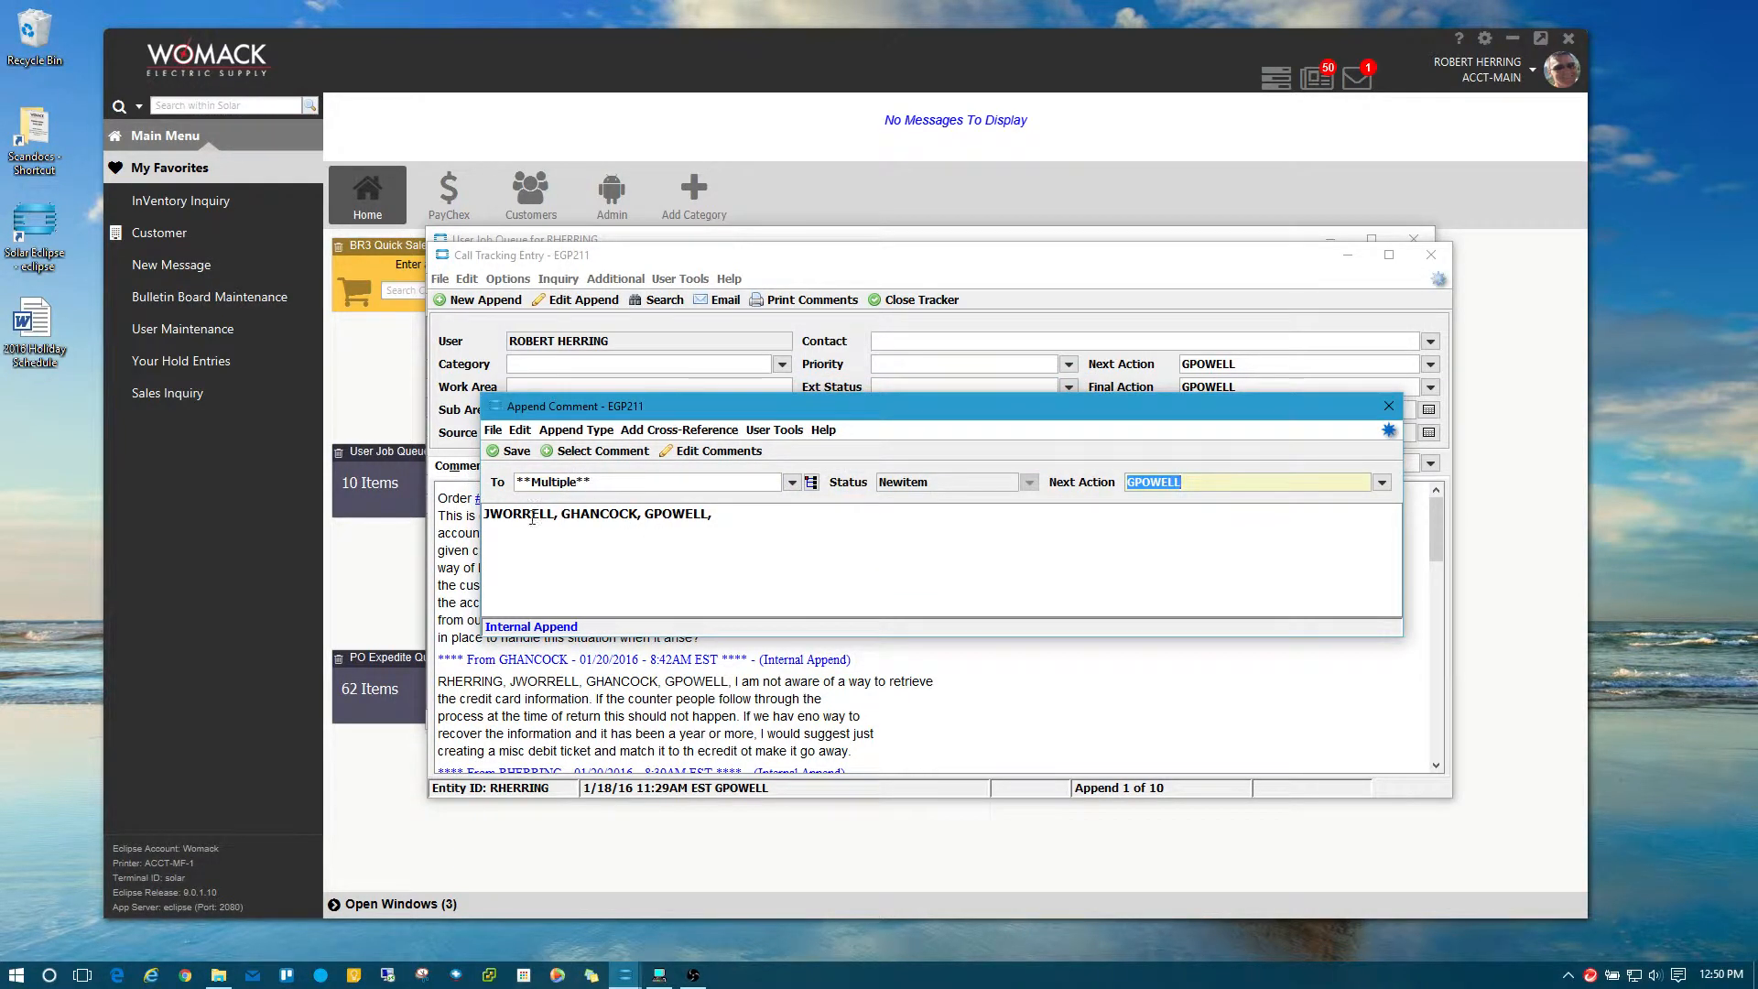
# Add filler text 'ljklsafkljsd' to the EGP211 draft comment, then close it and discard the changes.
pyautogui.moveTo(503, 516); pyautogui.dragTo(777, 516)
pyautogui.click(777, 516)
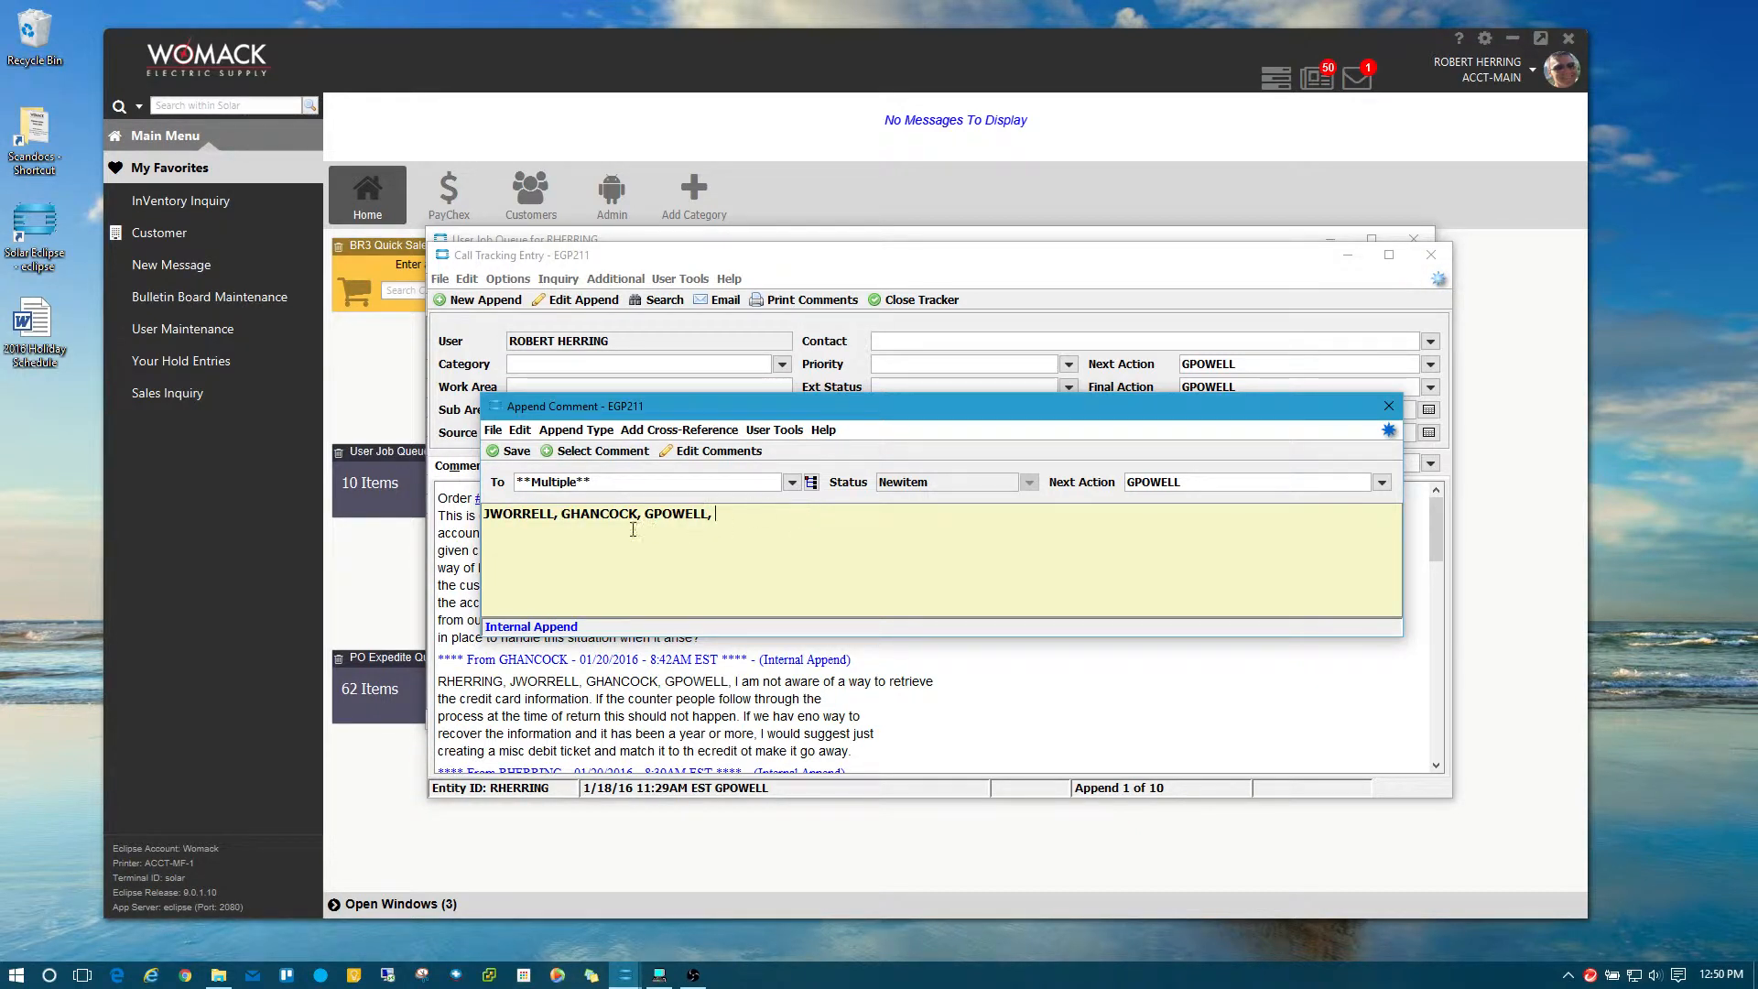
pyautogui.moveTo(600, 516); pyautogui.dragTo(748, 526)
pyautogui.click(803, 512)
pyautogui.write('ljklsafkljsd')
pyautogui.click(1390, 409)
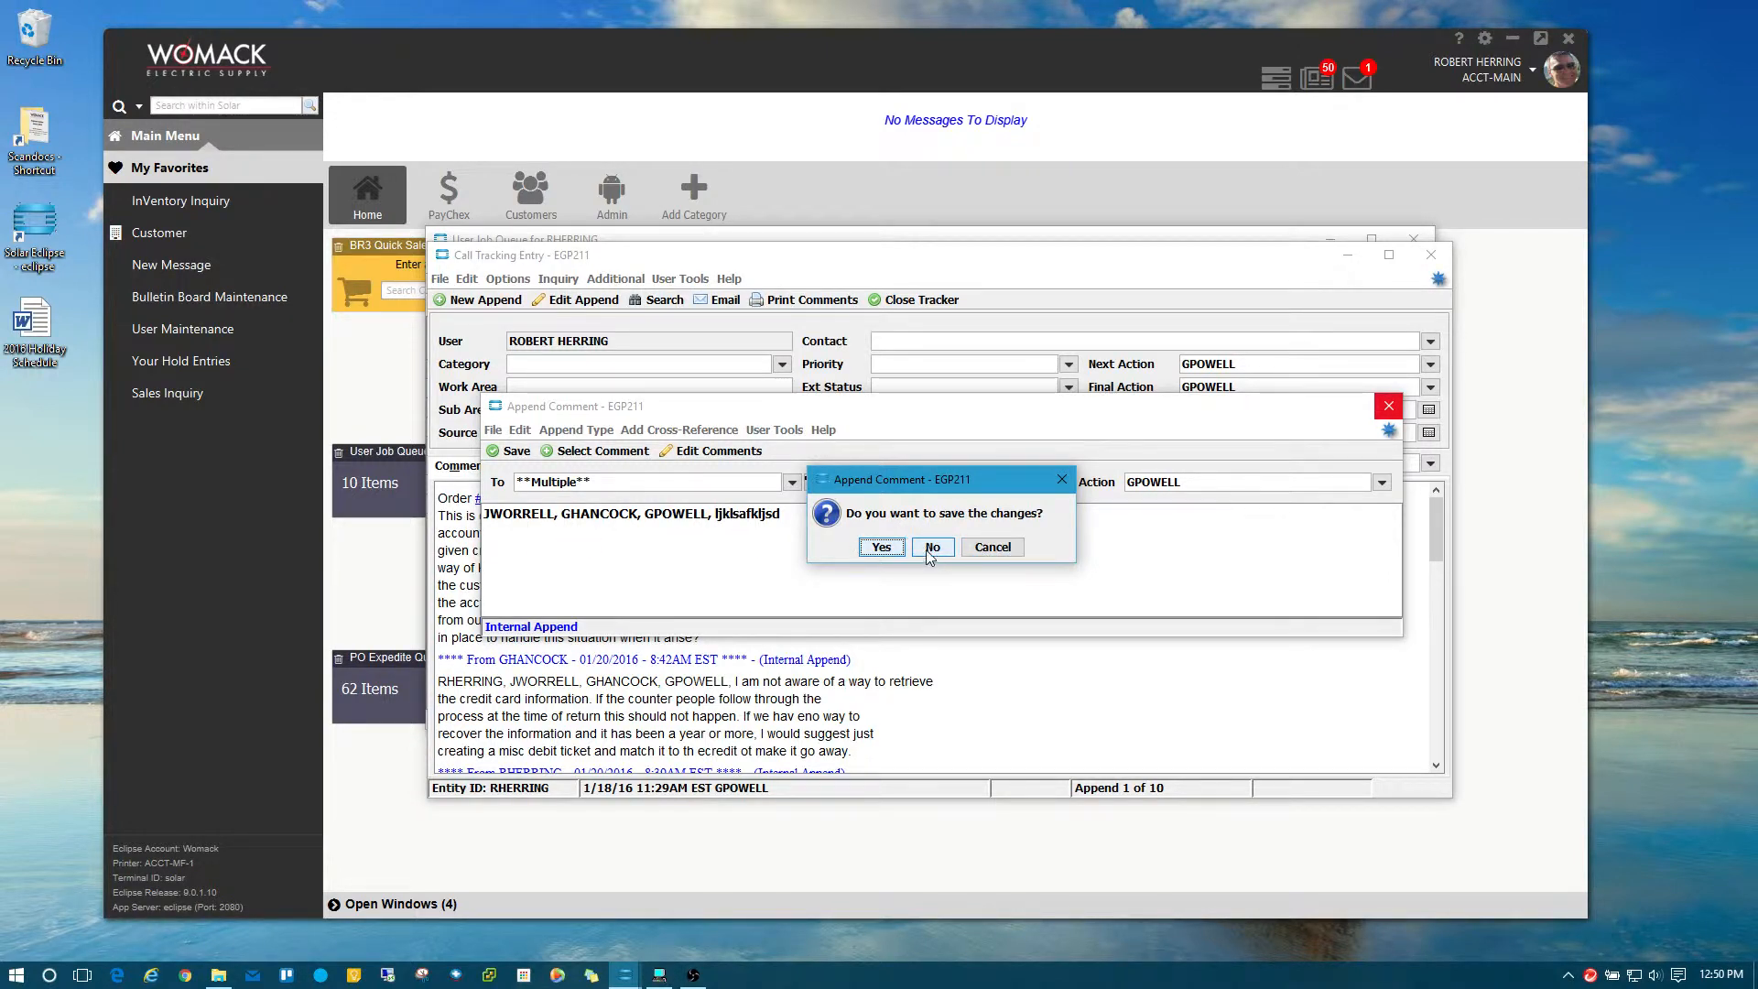
pyautogui.click(933, 549)
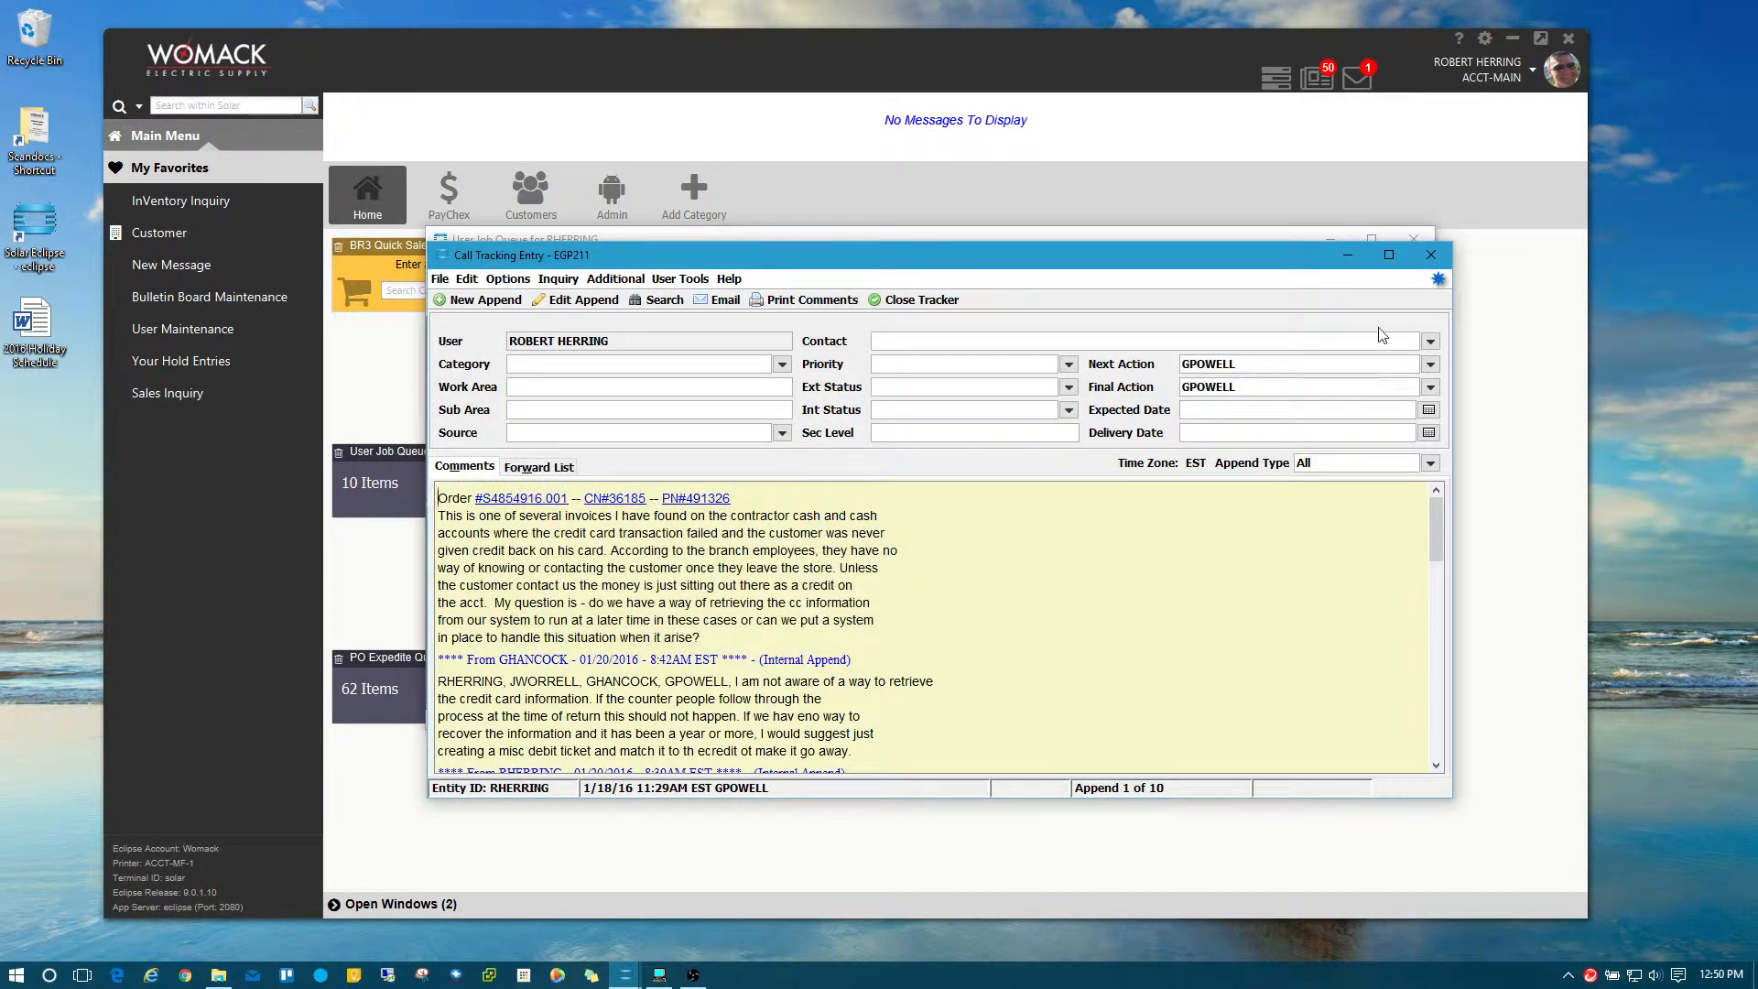
# Close tracker EGP211 and pick EGQ425 from the User Job Queue.
pyautogui.click(1436, 260)
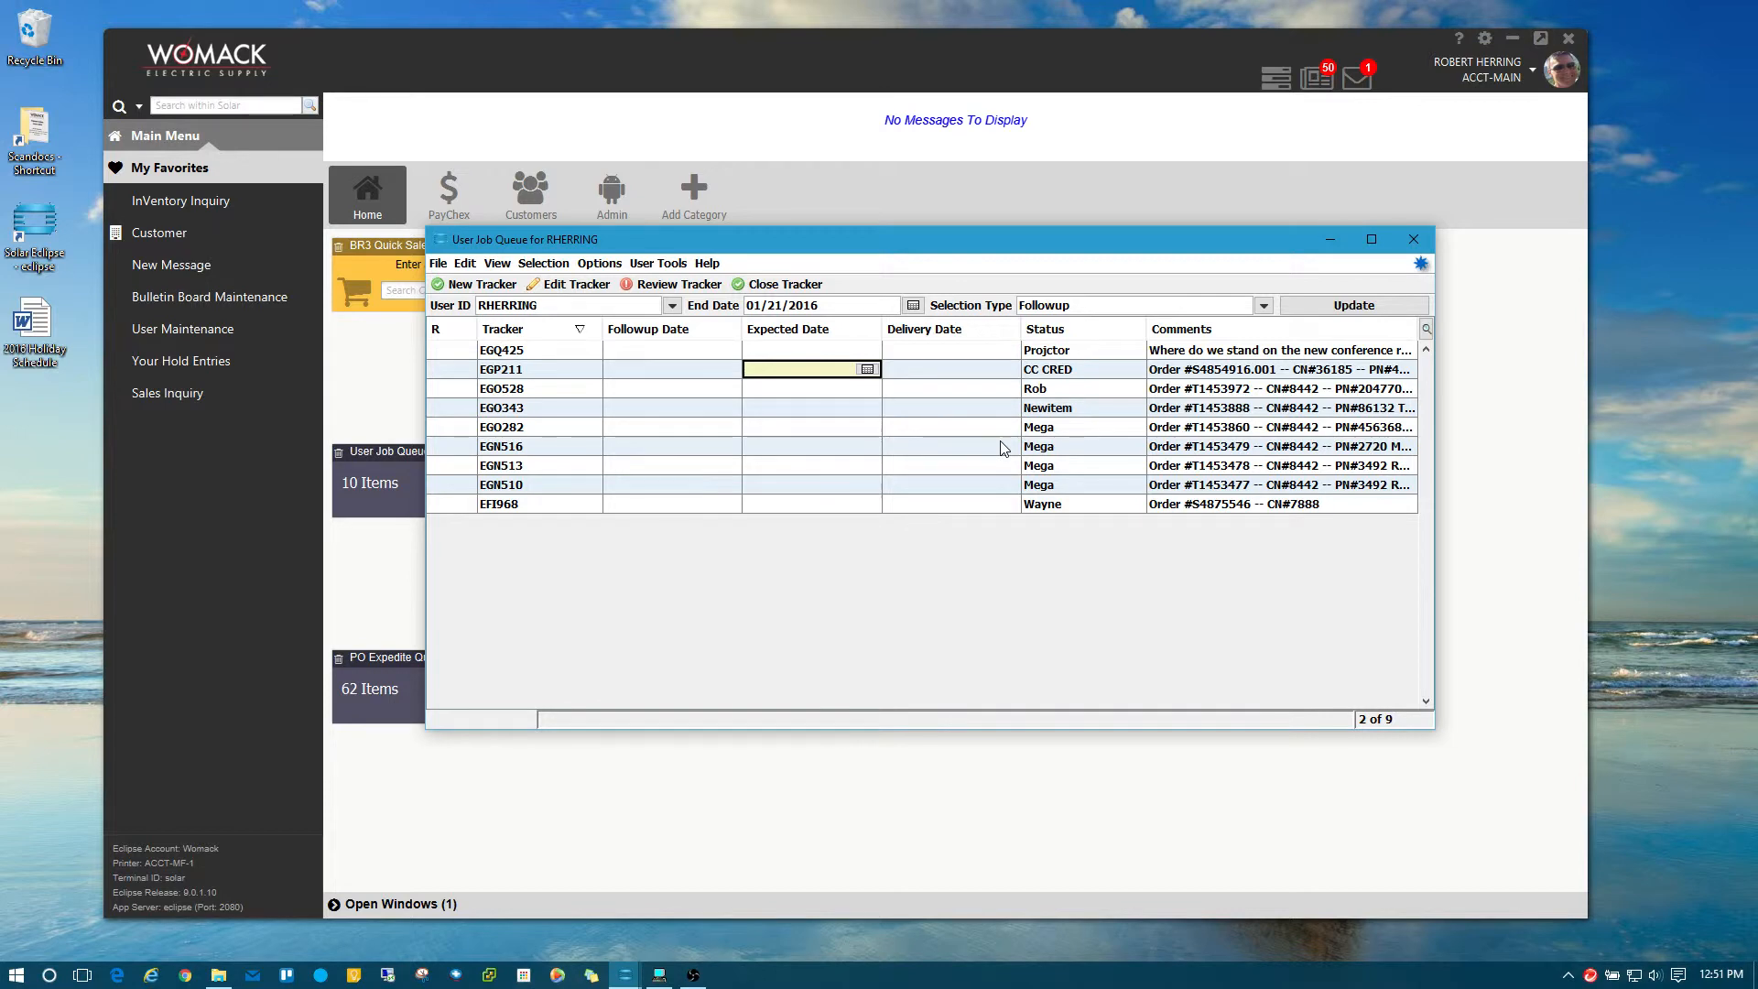
pyautogui.click(498, 352)
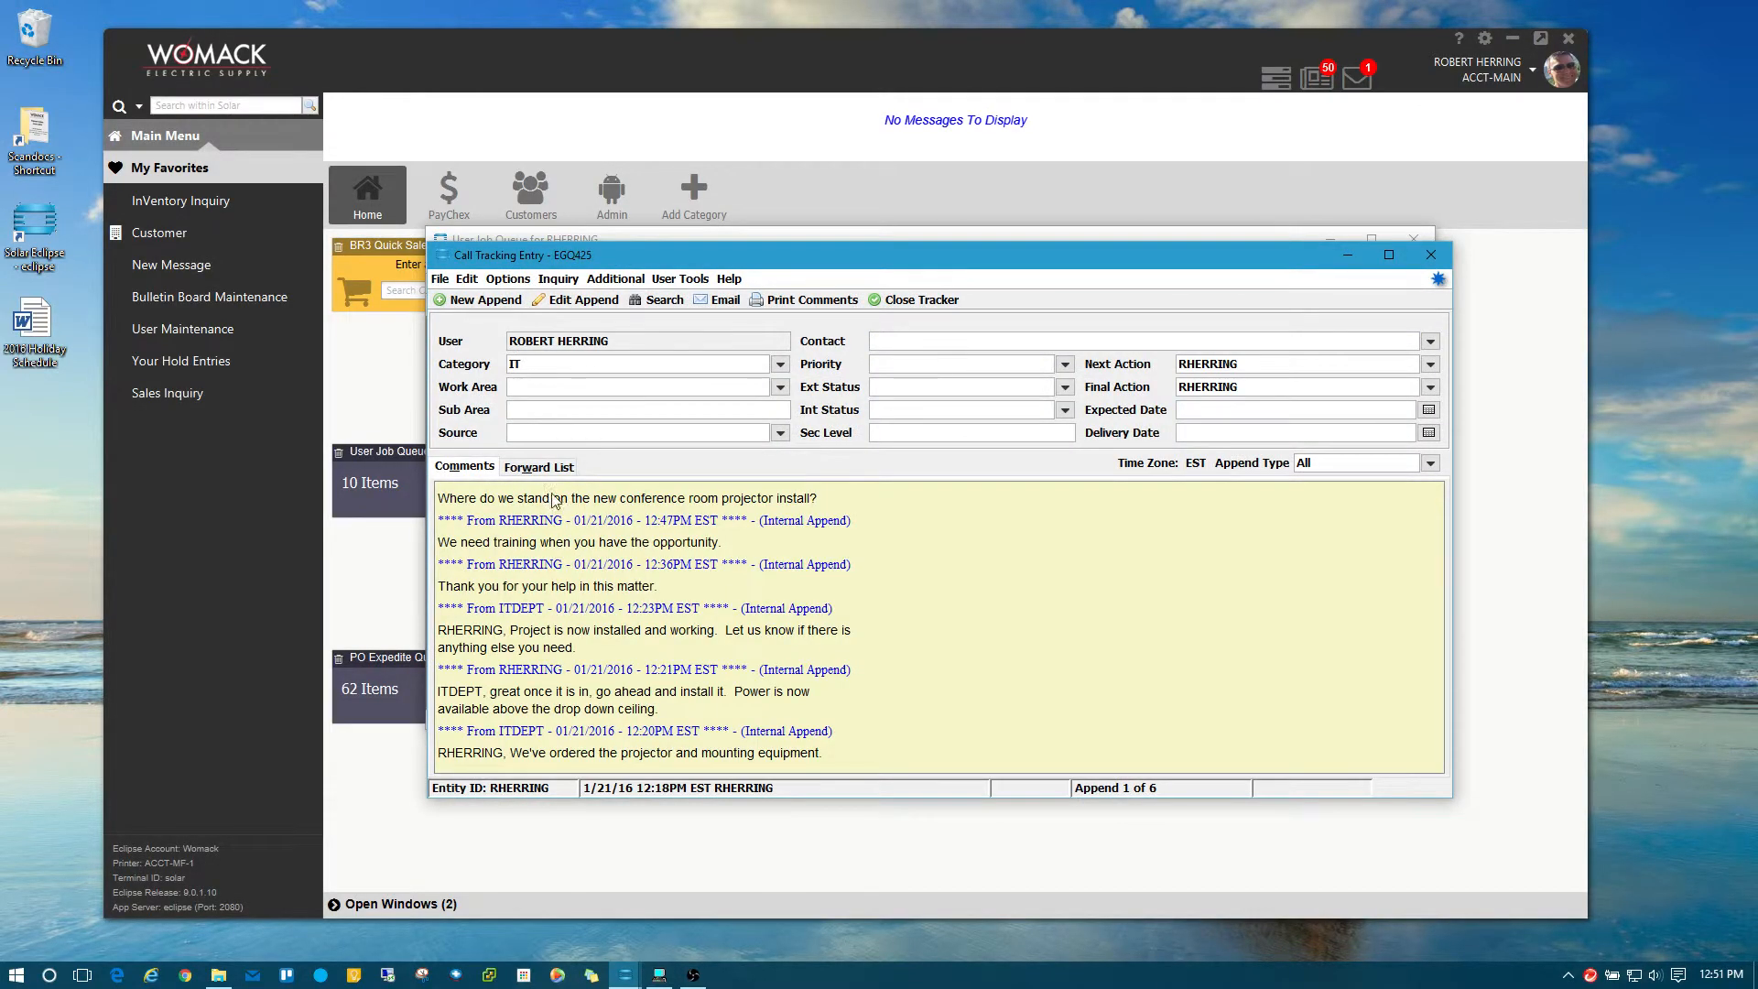
pyautogui.click(467, 278)
pyautogui.click(518, 362)
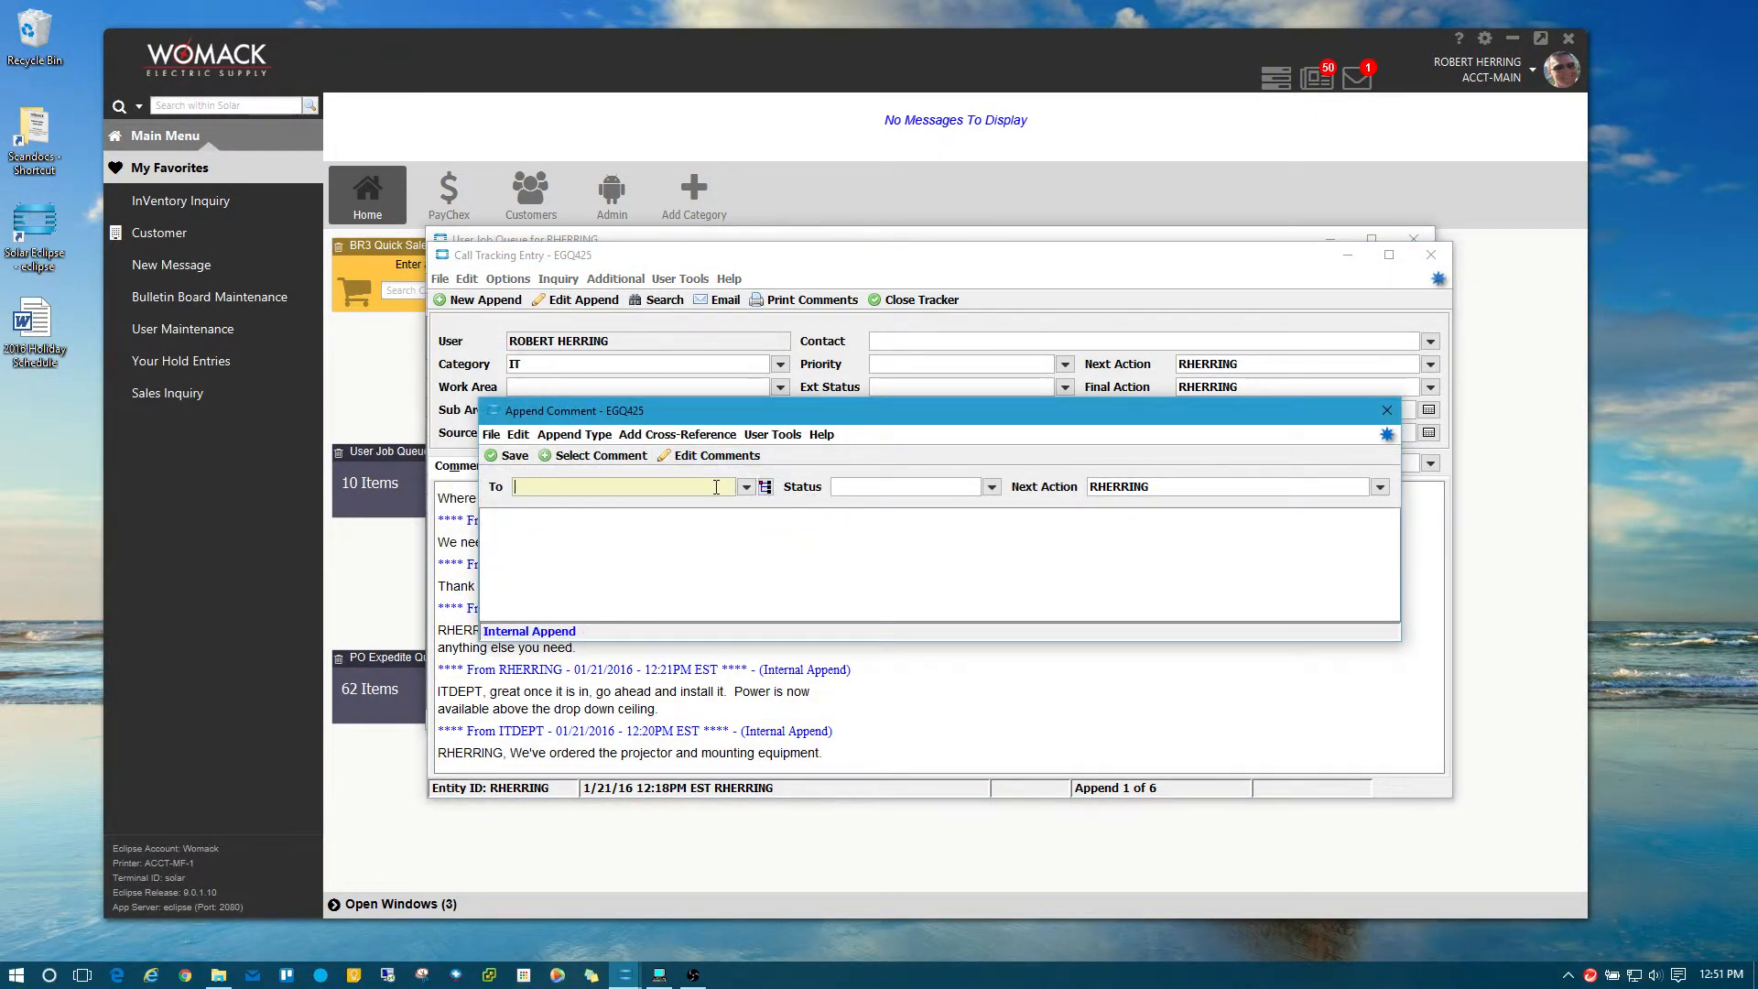
pyautogui.click(764, 486)
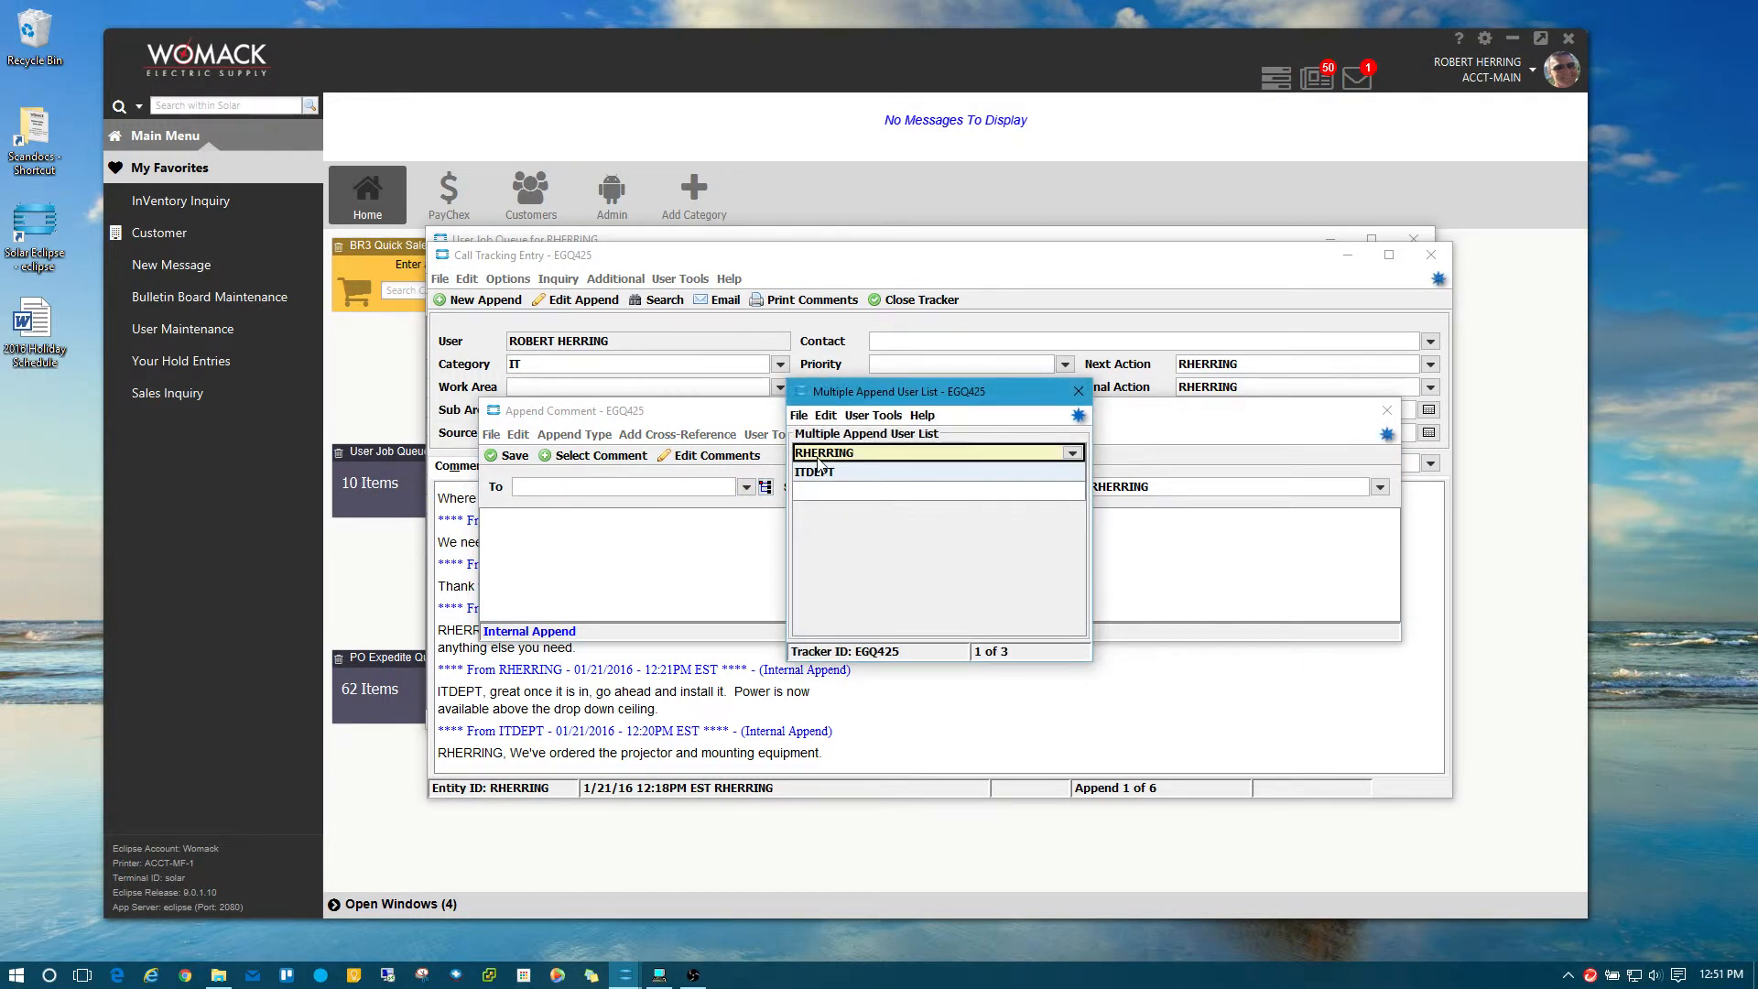
pyautogui.click(1083, 395)
pyautogui.click(932, 553)
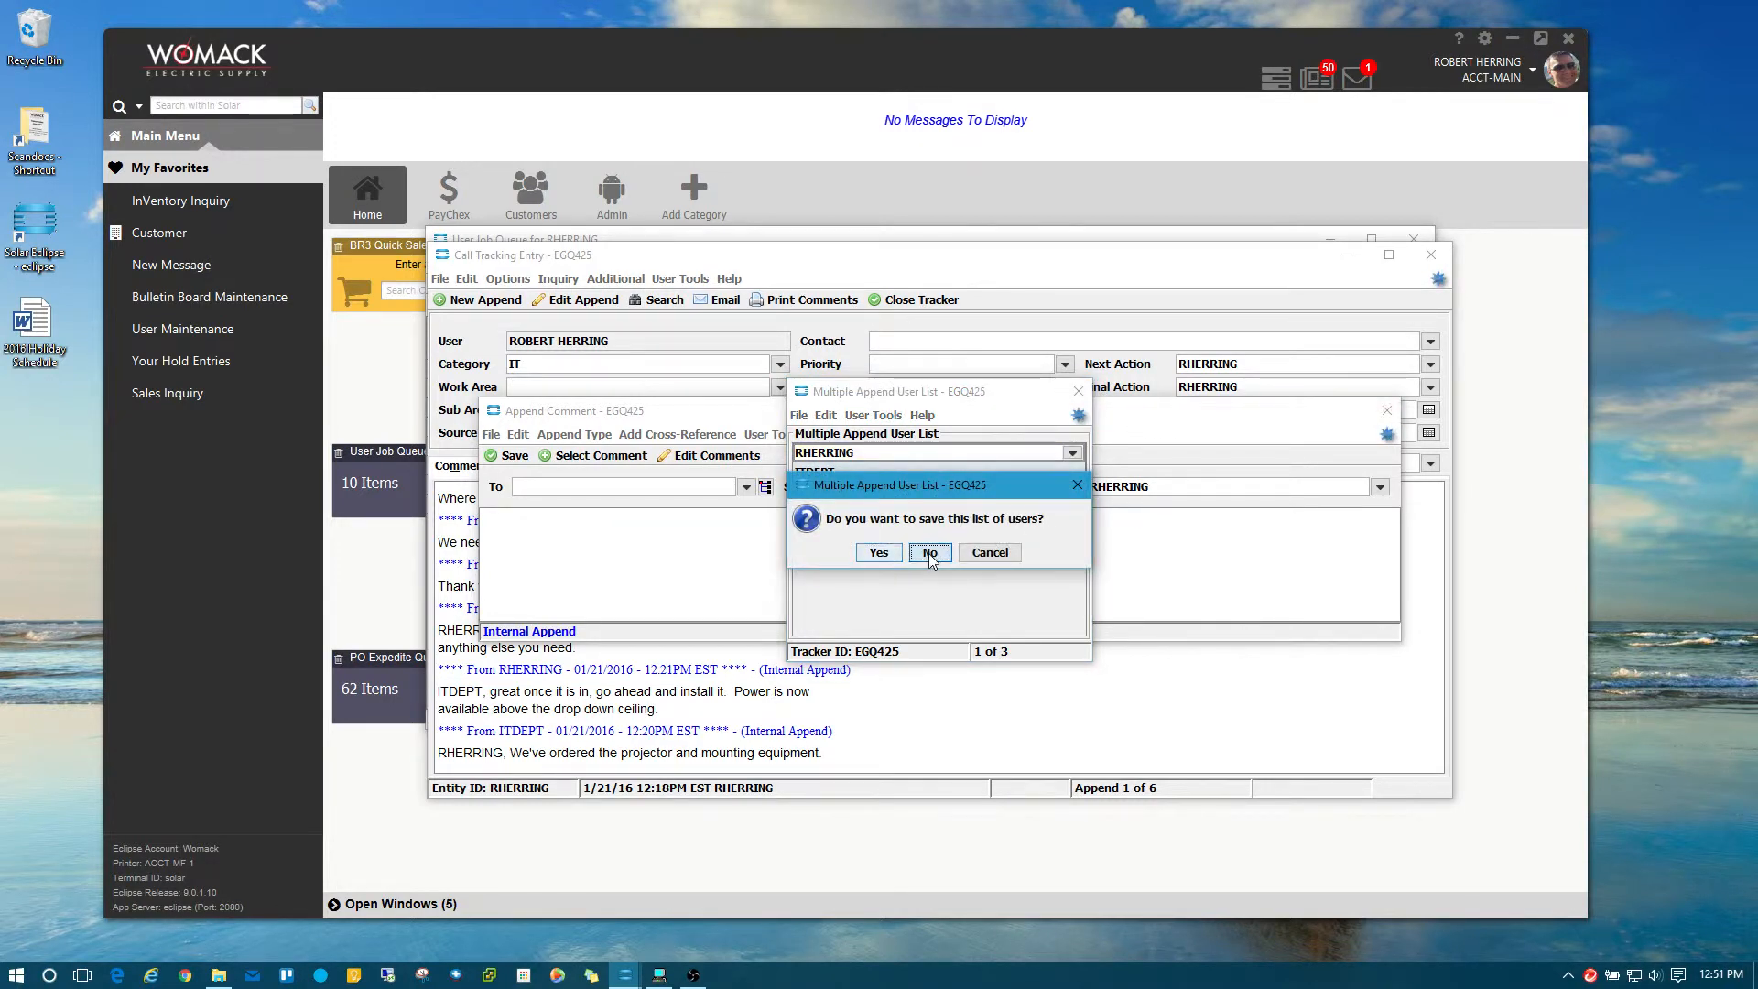
pyautogui.click(1387, 410)
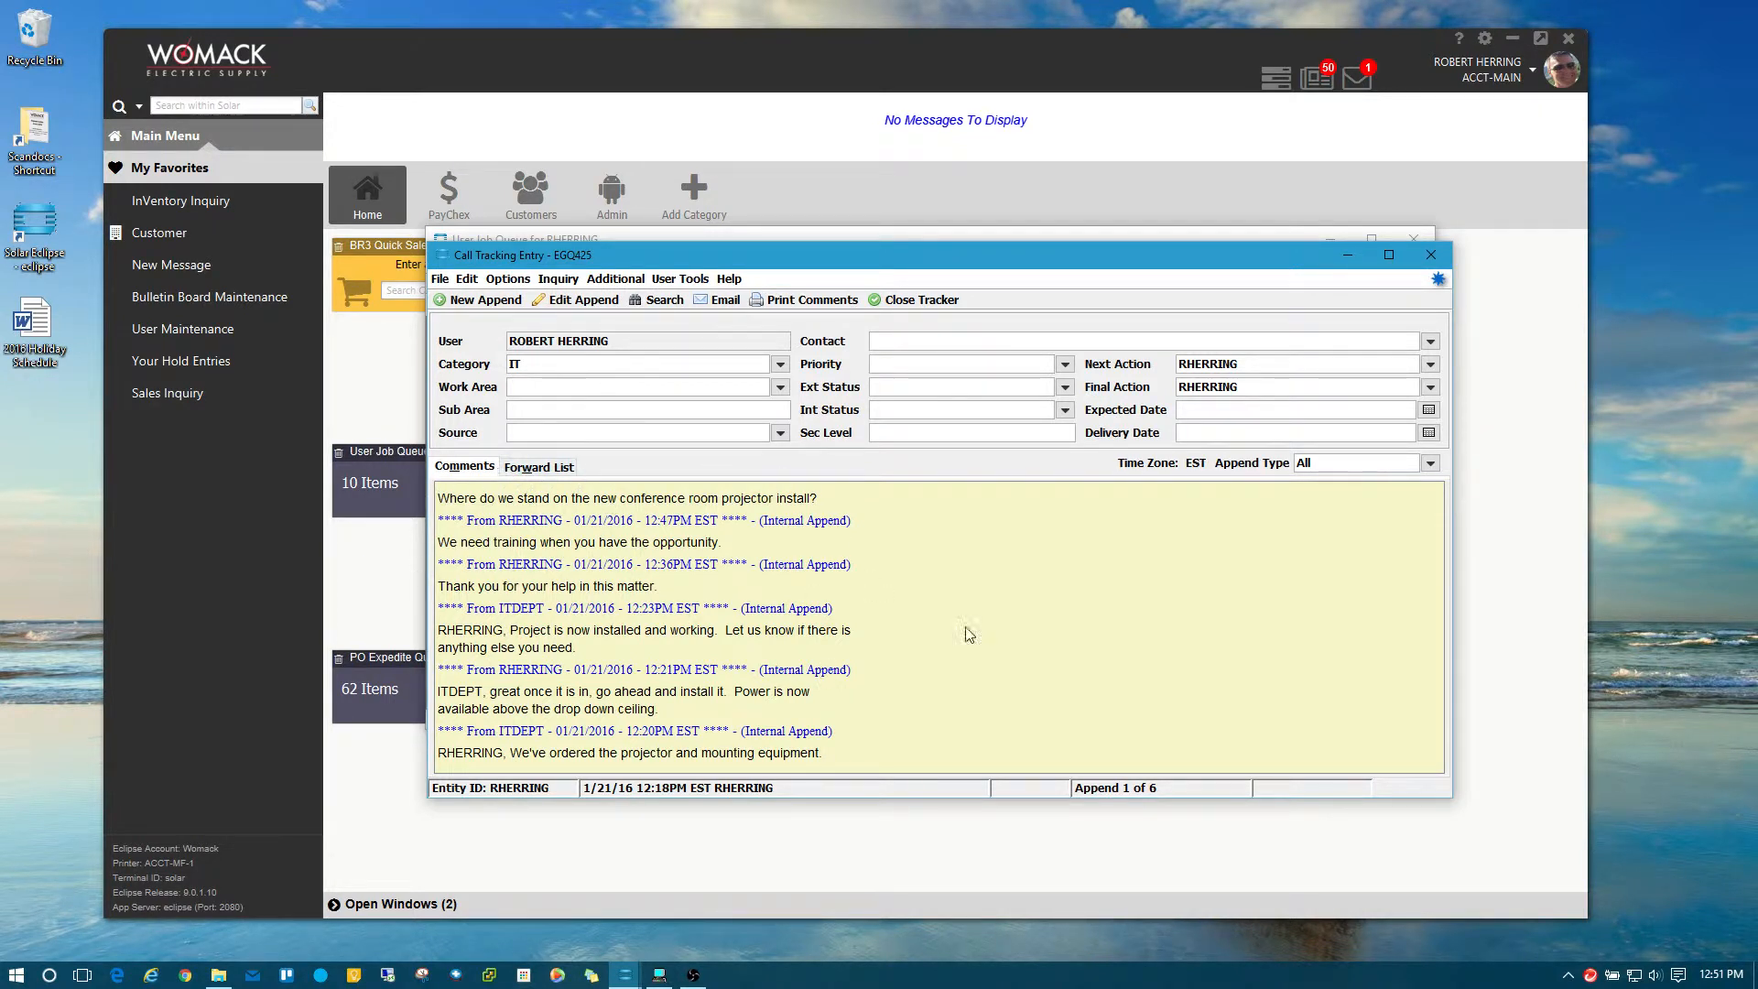
# Toggle between EGQ425's Forward List and Comments, open and close a new append, then return to Forward List.
pyautogui.click(540, 469)
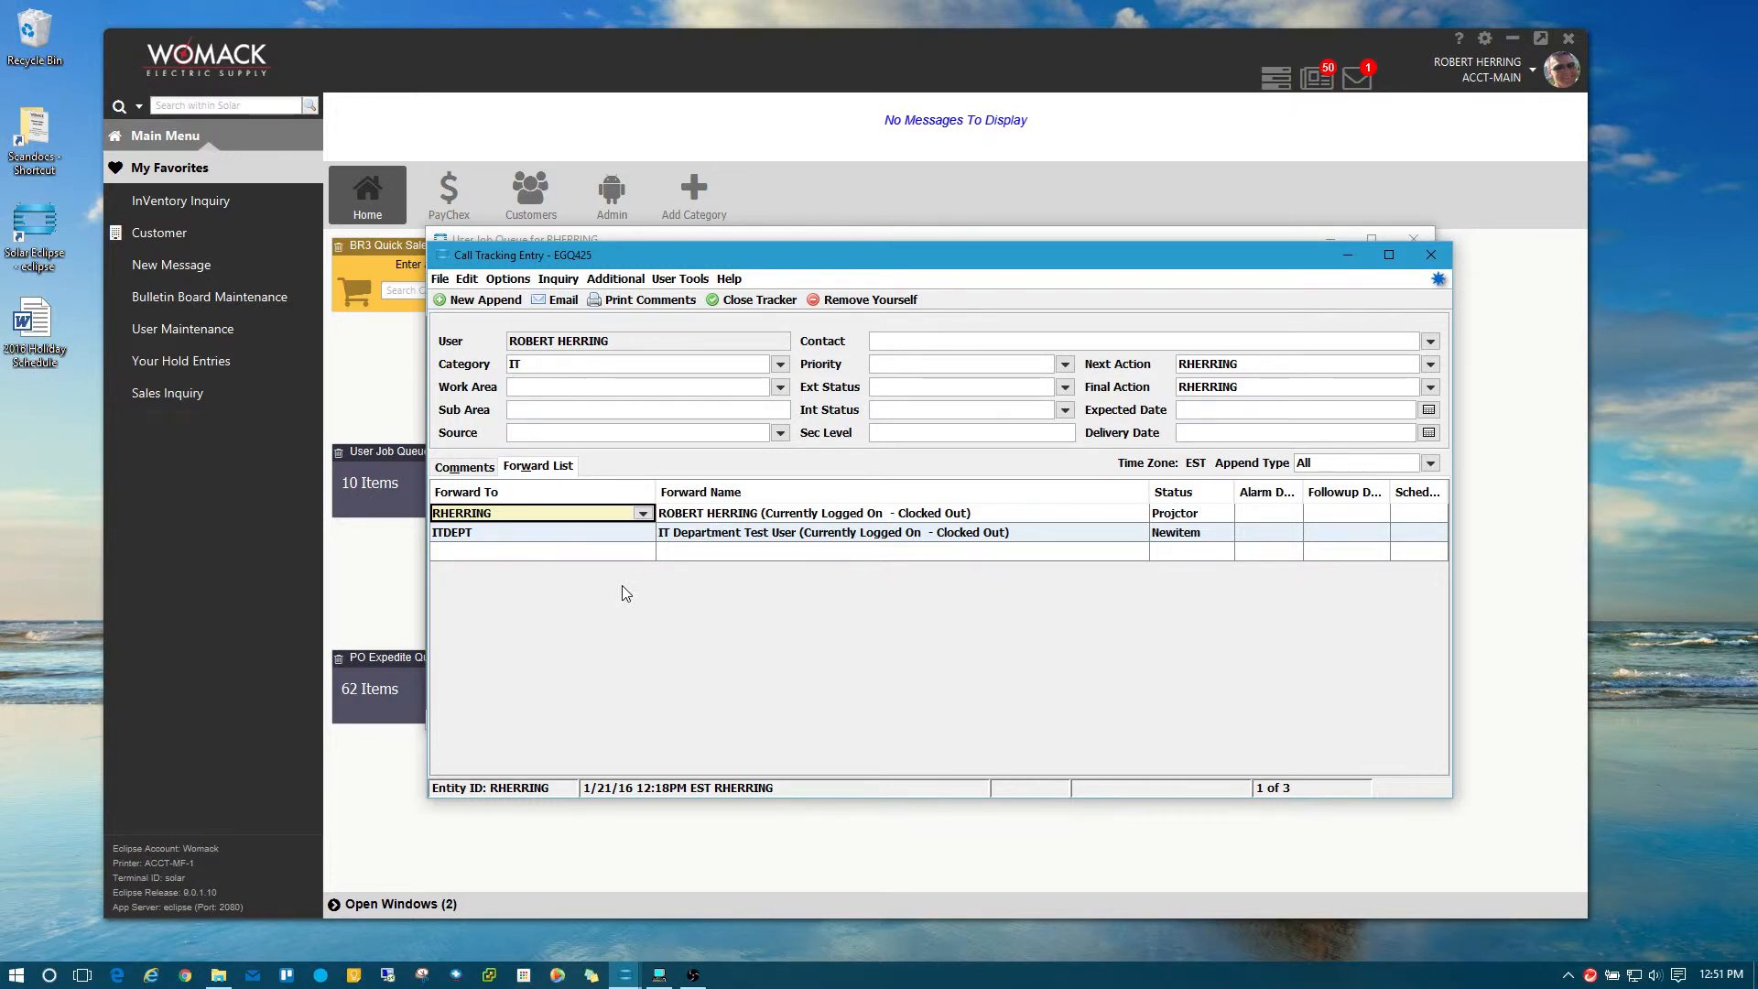
pyautogui.click(493, 467)
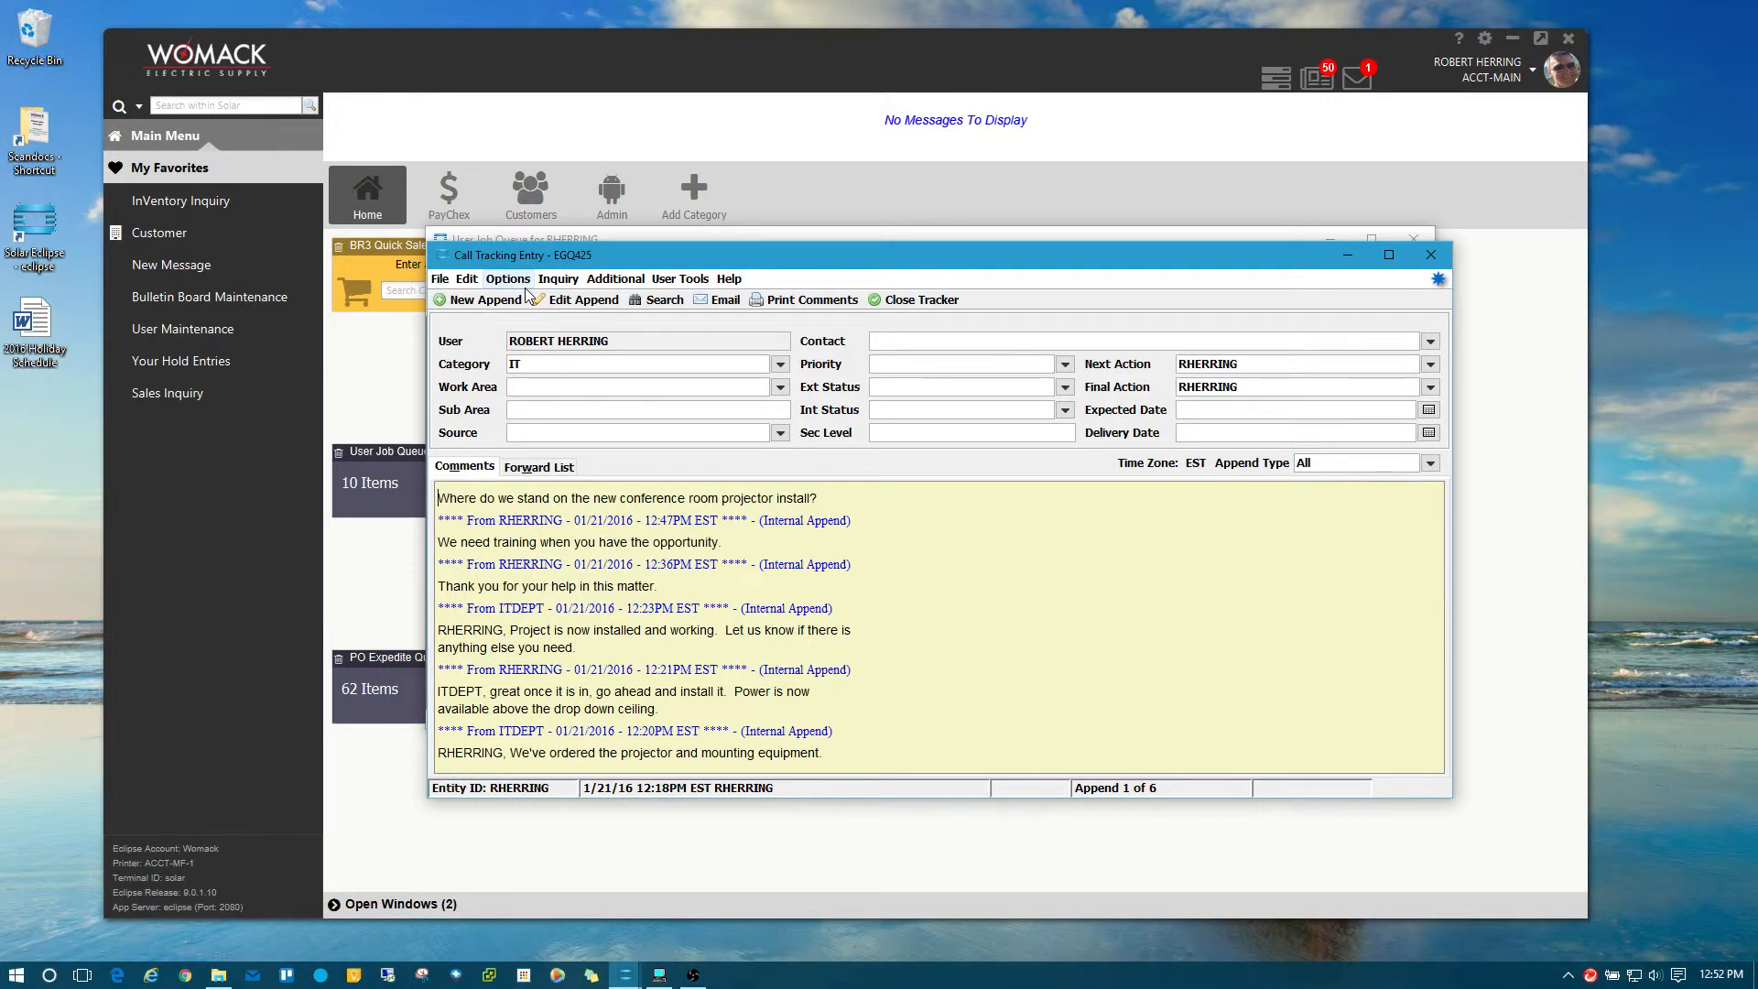
pyautogui.click(472, 282)
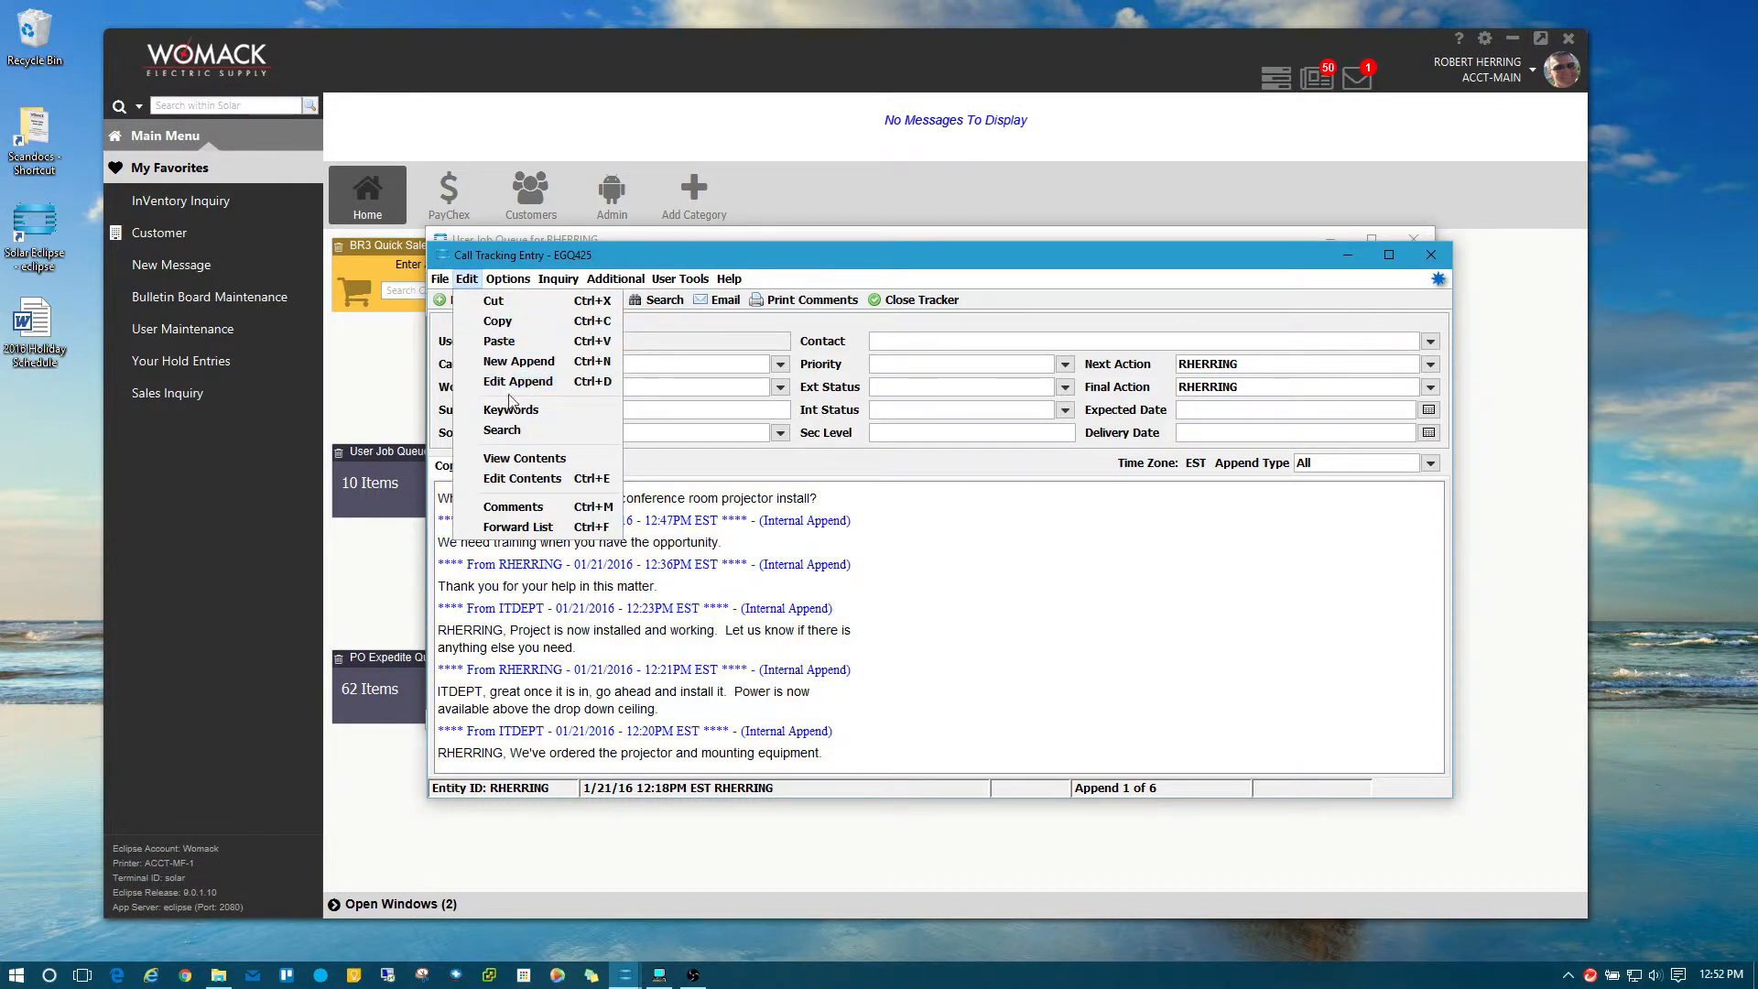
pyautogui.click(515, 362)
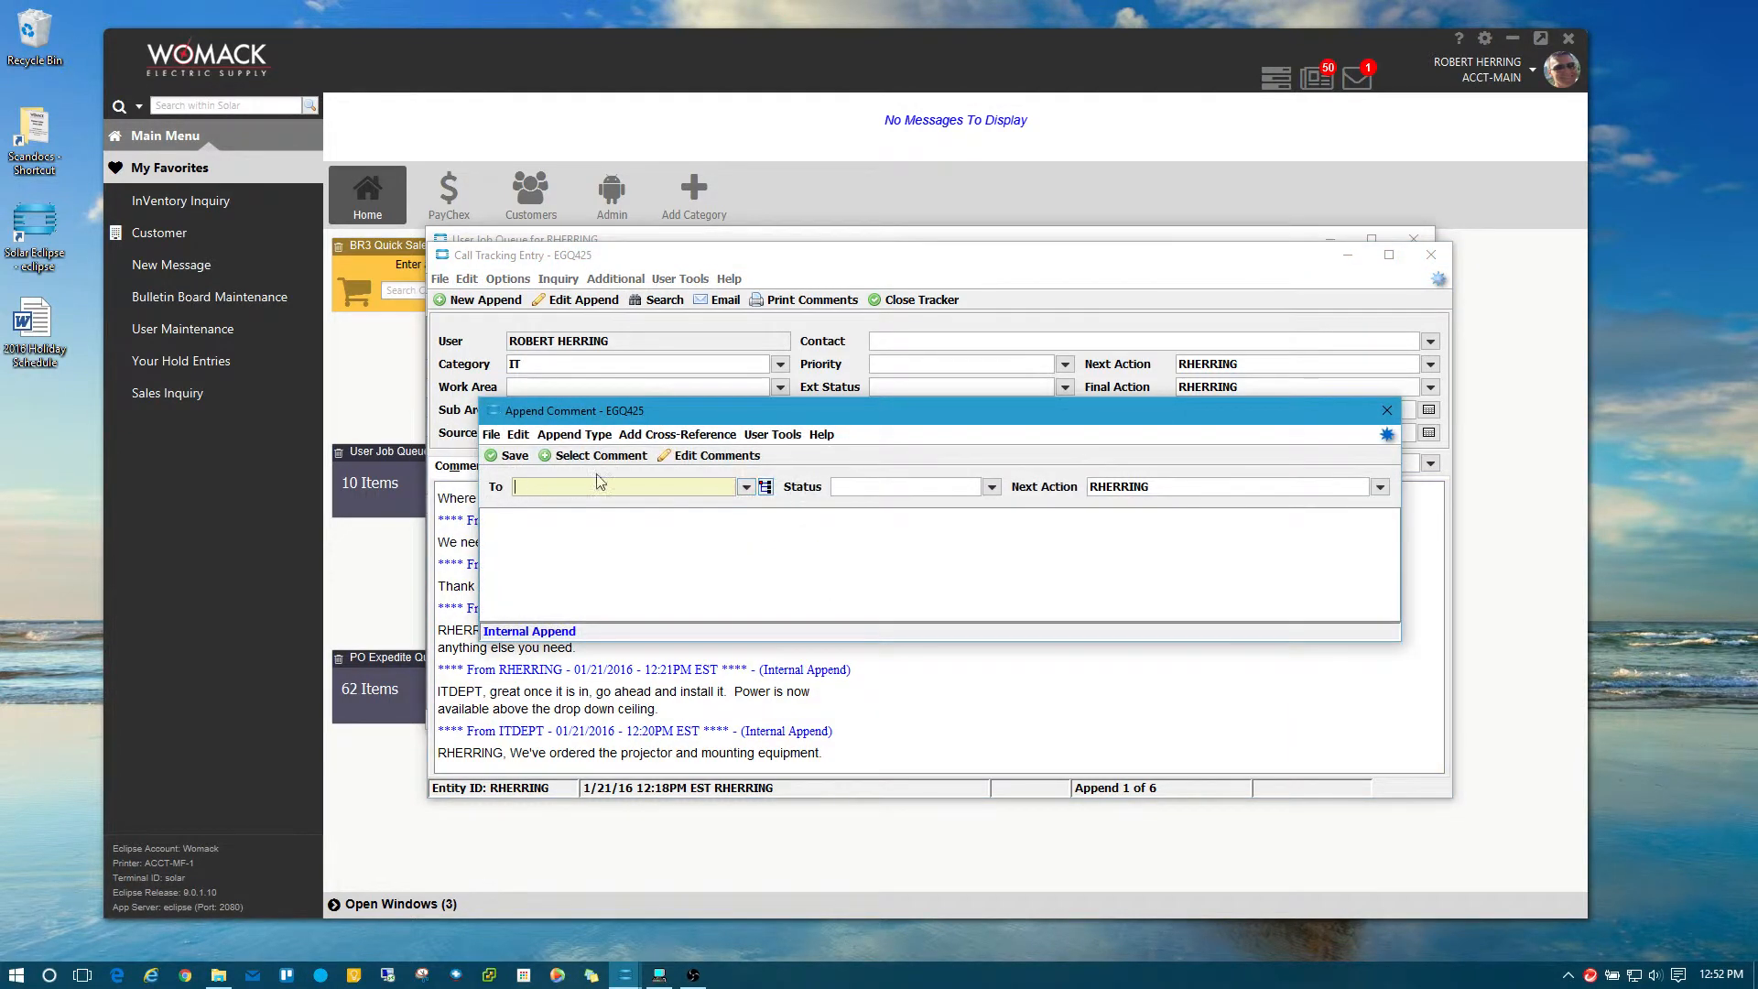
pyautogui.click(1377, 412)
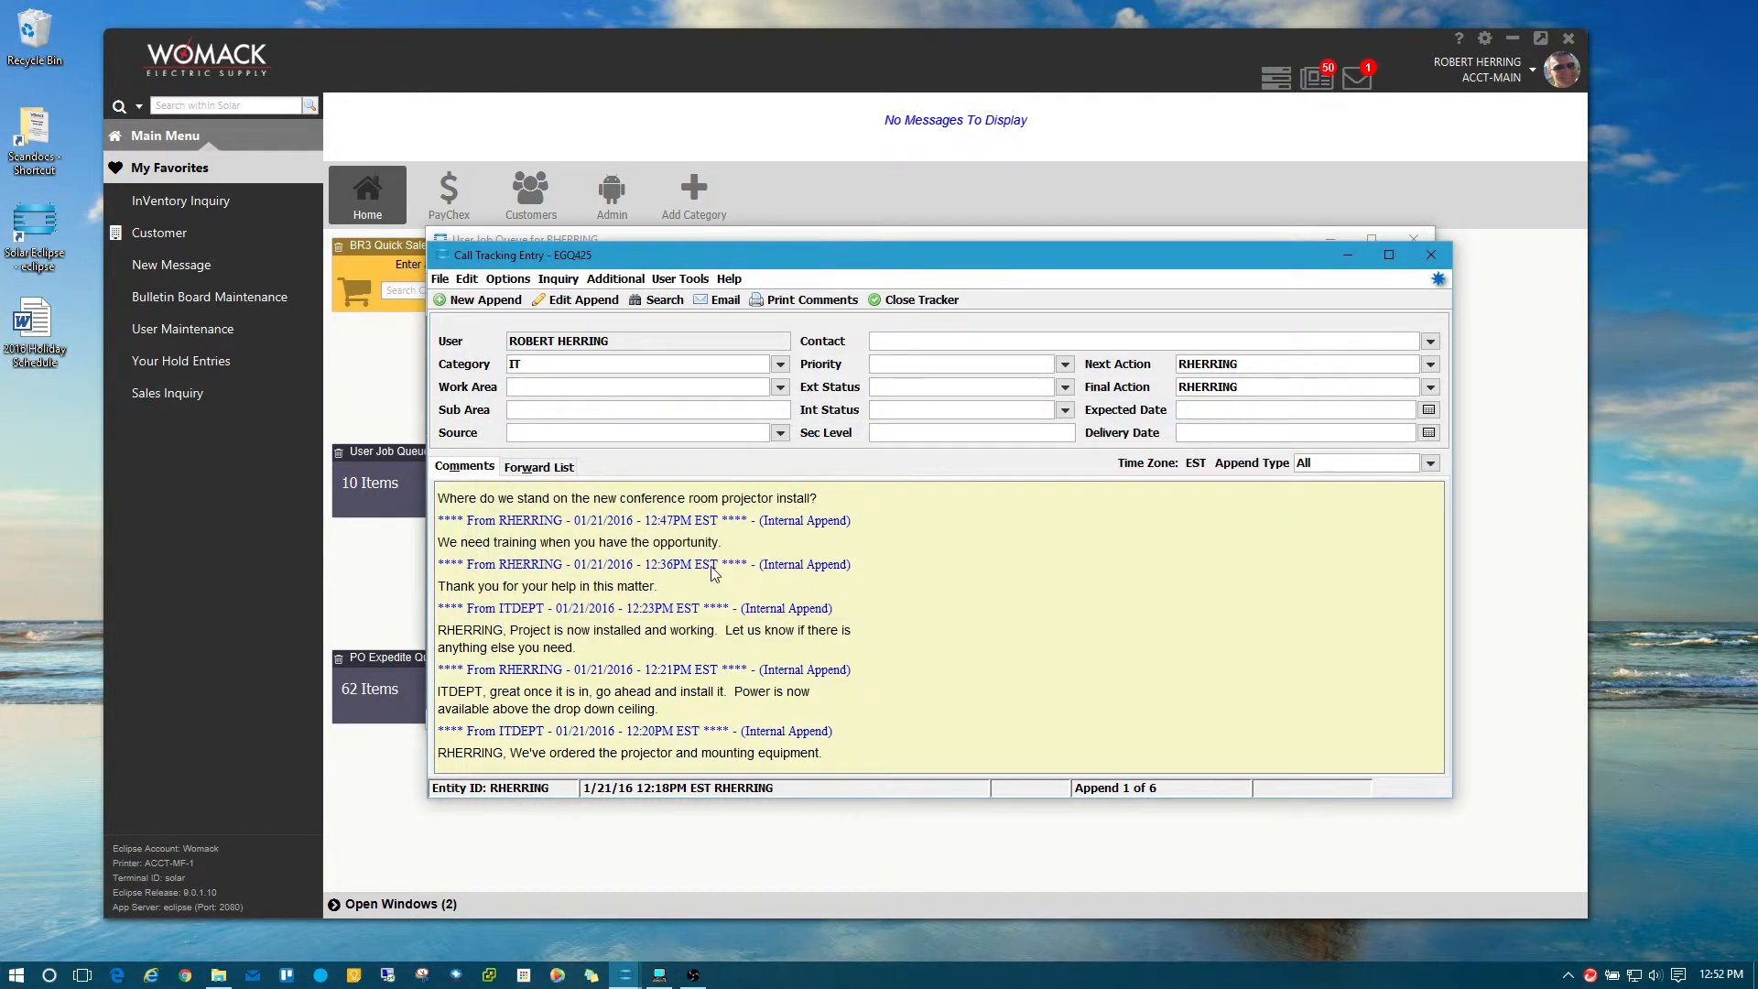
pyautogui.click(540, 466)
# Enter another user's ID in EGQ425's empty Forward To row, then close the tracker.
pyautogui.click(519, 552)
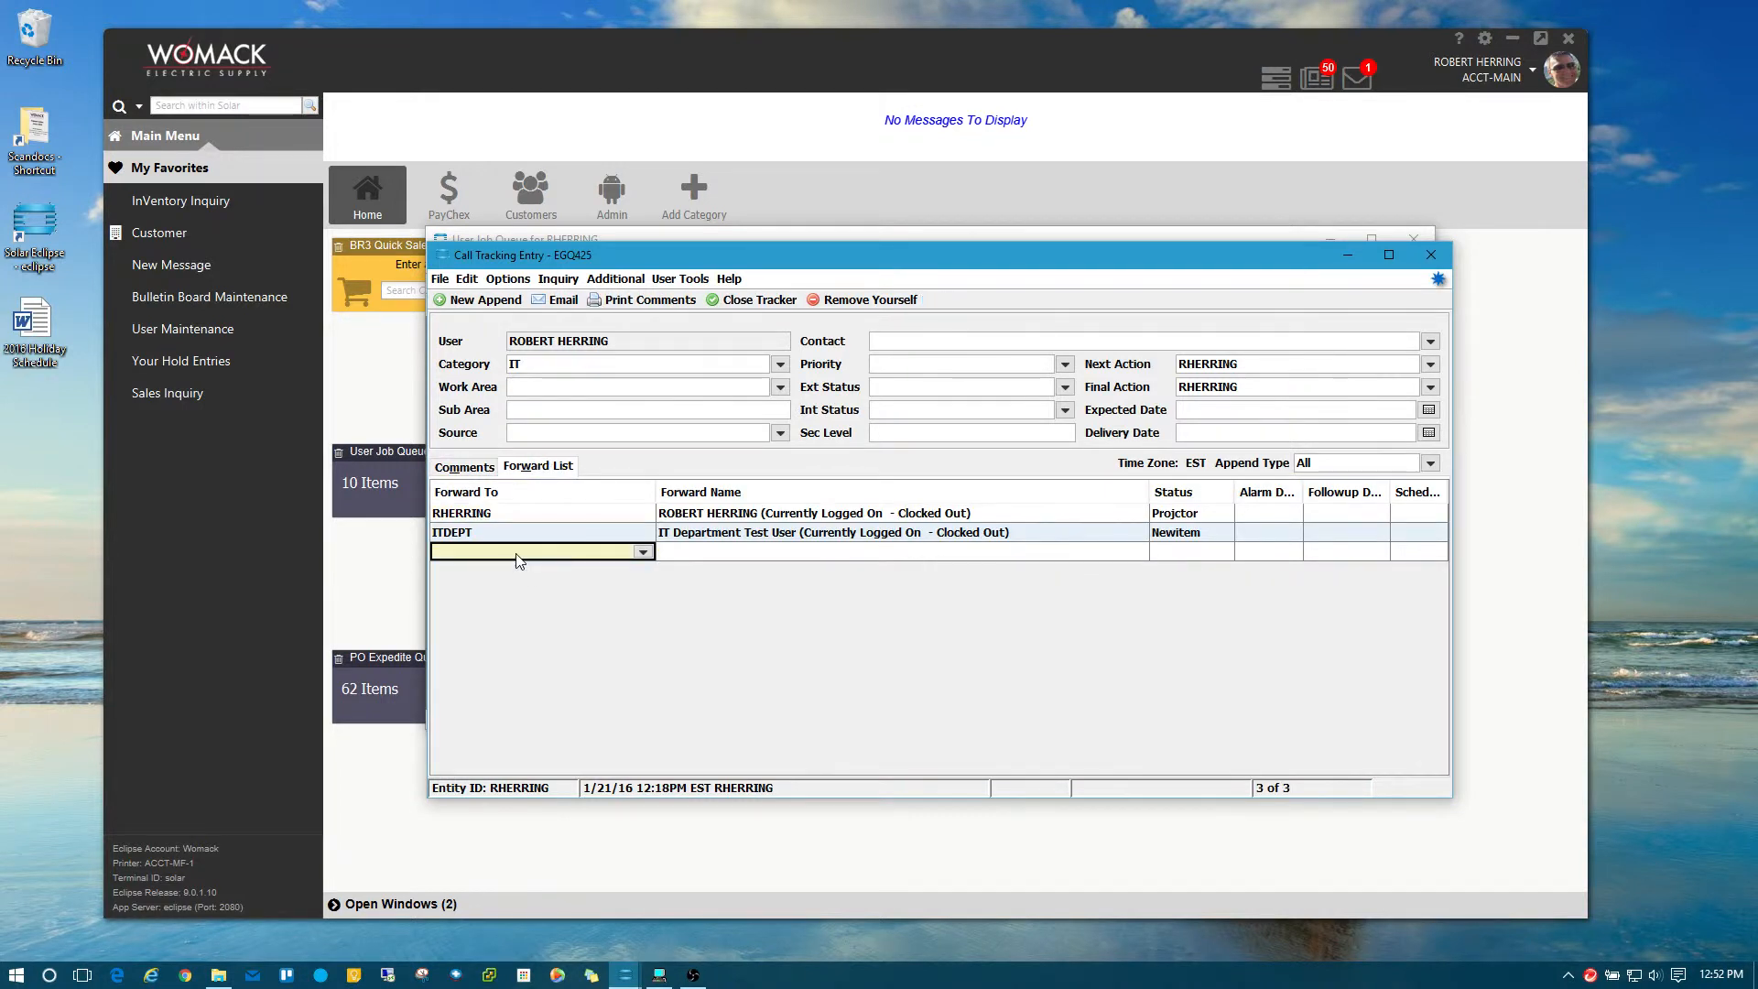
pyautogui.press('Return')
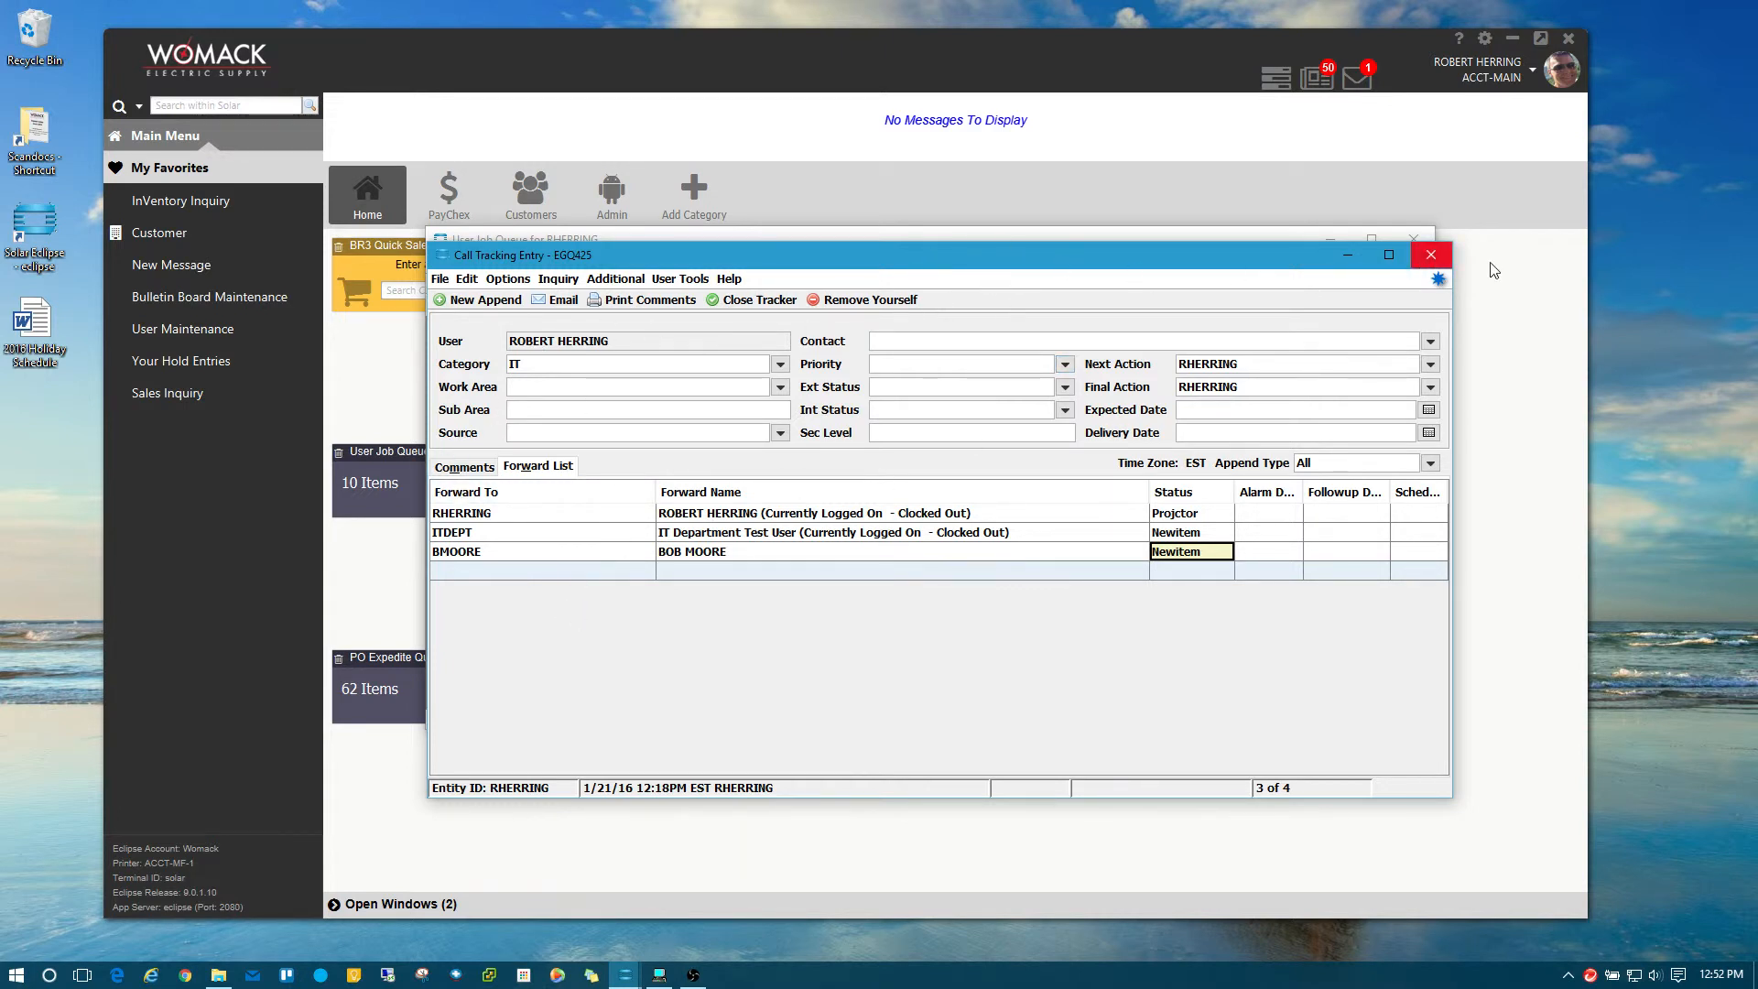
pyautogui.click(1433, 256)
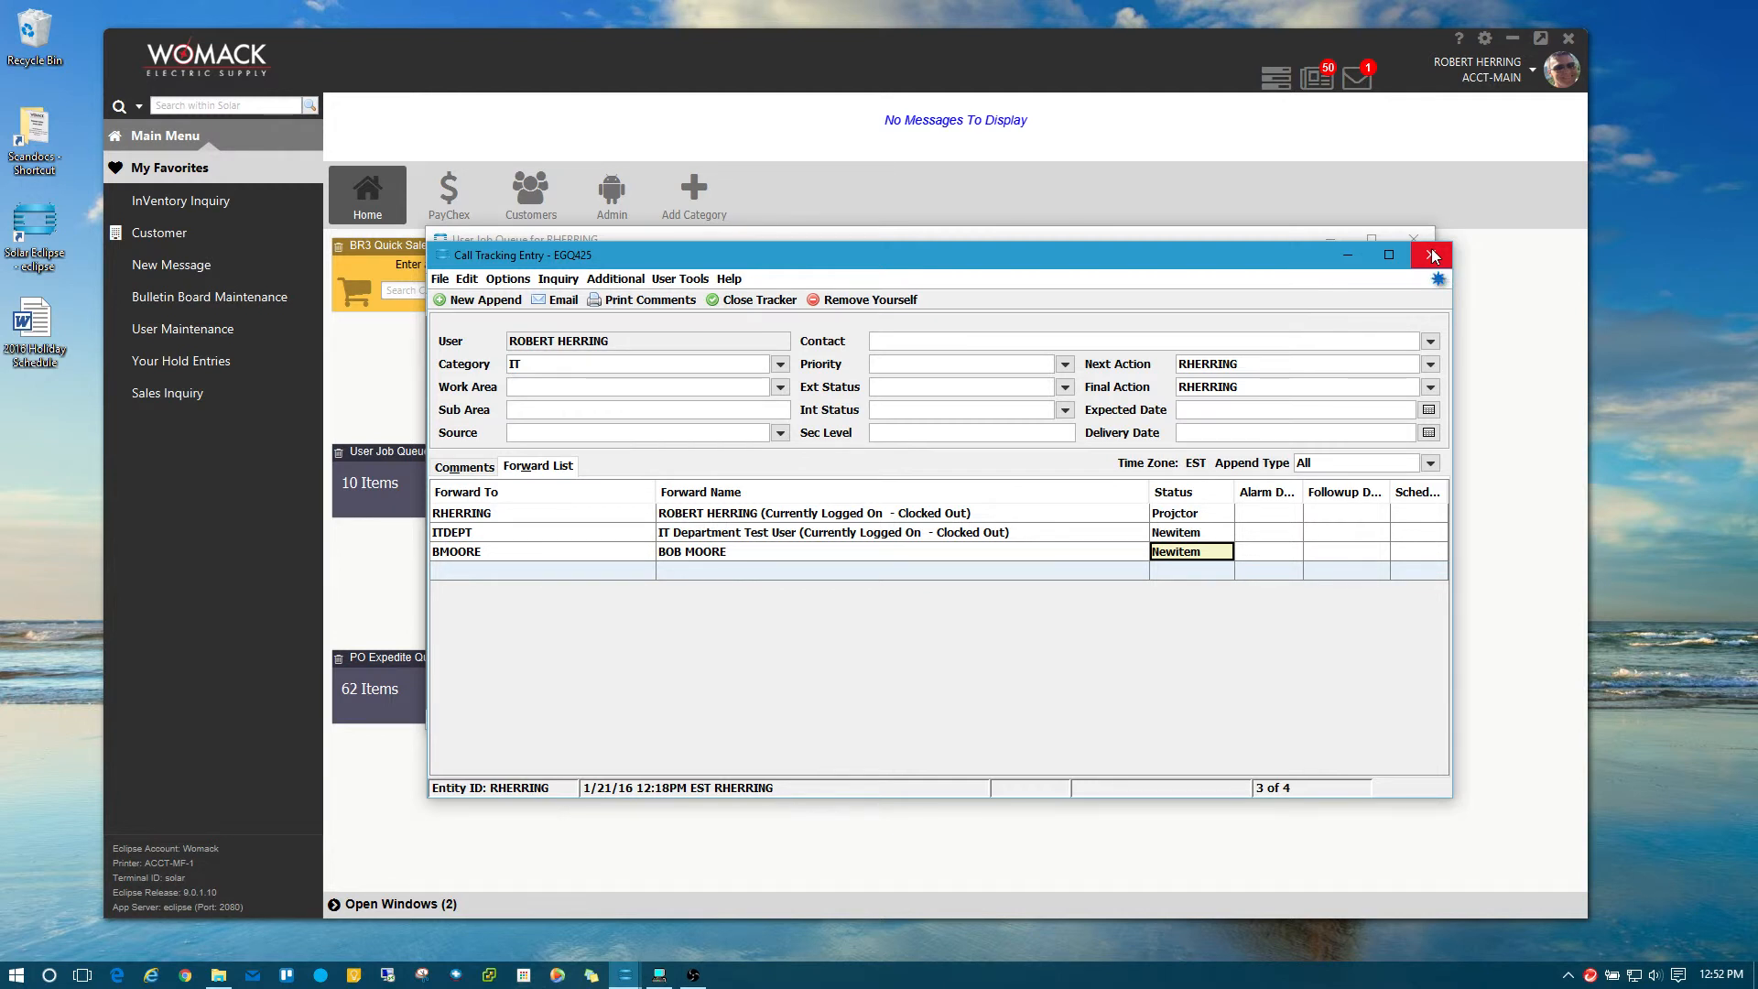